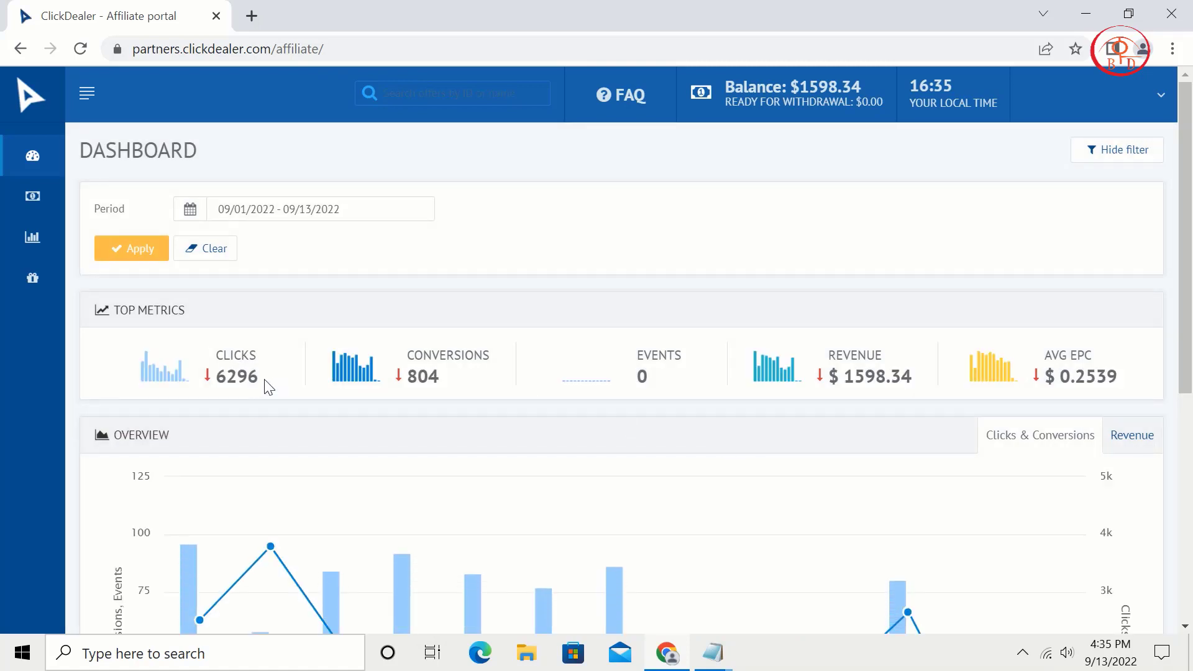
# Highlight the current figures: 6296 clicks, 804 conversions and $1598.34 revenue.
pyautogui.moveTo(268, 387); pyautogui.dragTo(214, 386)
pyautogui.click(446, 382)
pyautogui.moveTo(447, 382); pyautogui.dragTo(387, 385)
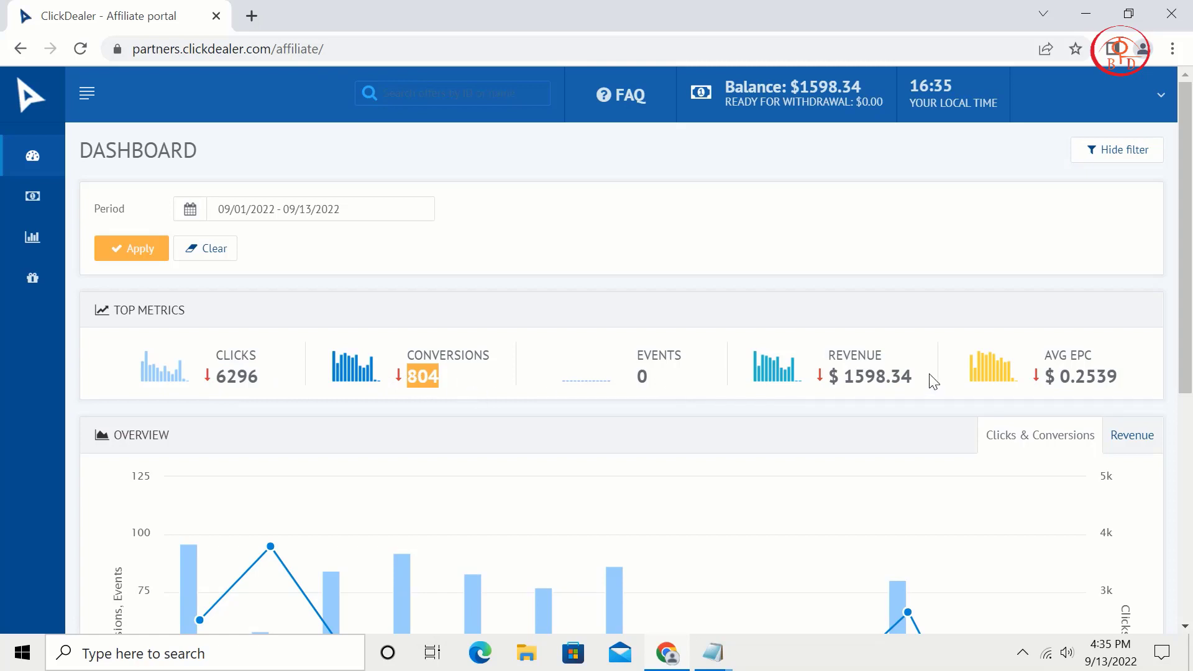
pyautogui.moveTo(929, 383); pyautogui.dragTo(843, 384)
# Switch the period to Last month and highlight its 7028 clicks, 914 conversions and $1742.51 revenue.
pyautogui.click(329, 208)
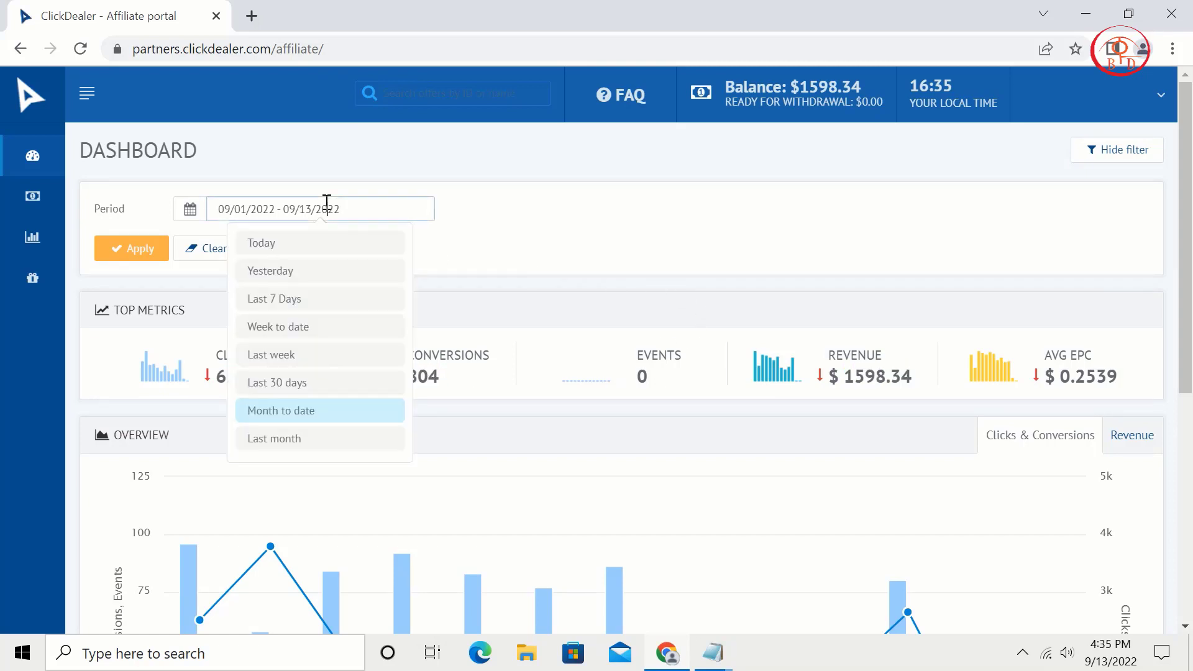
pyautogui.click(270, 435)
pyautogui.click(136, 249)
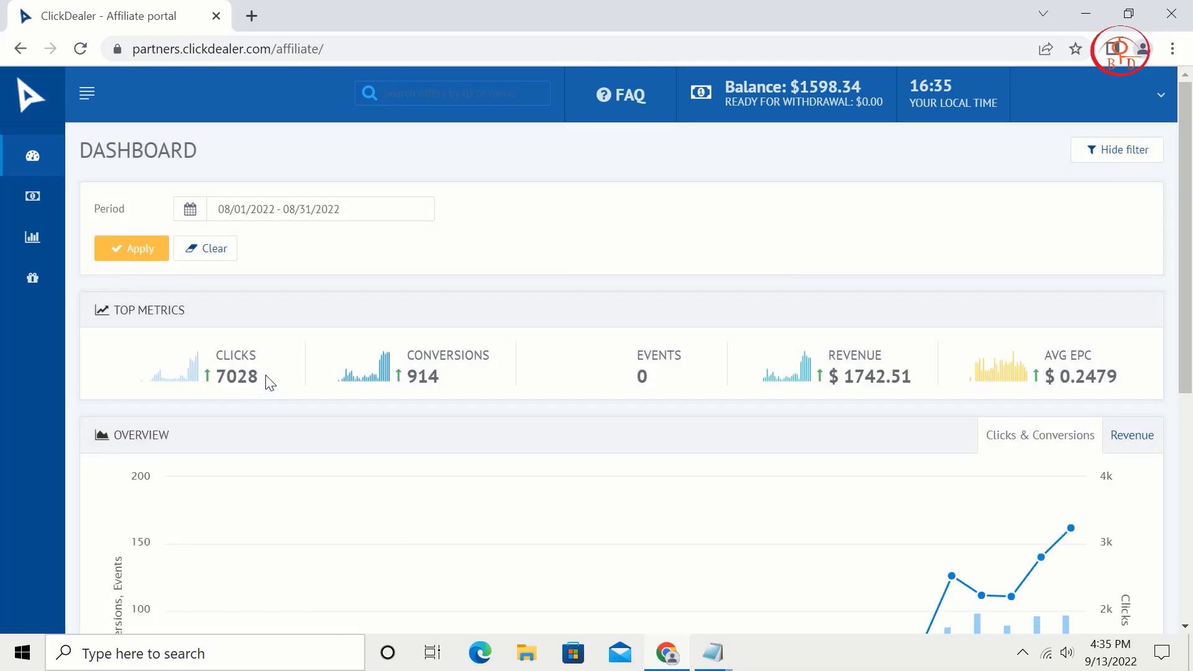
pyautogui.moveTo(269, 381); pyautogui.dragTo(210, 380)
pyautogui.moveTo(458, 381); pyautogui.dragTo(387, 392)
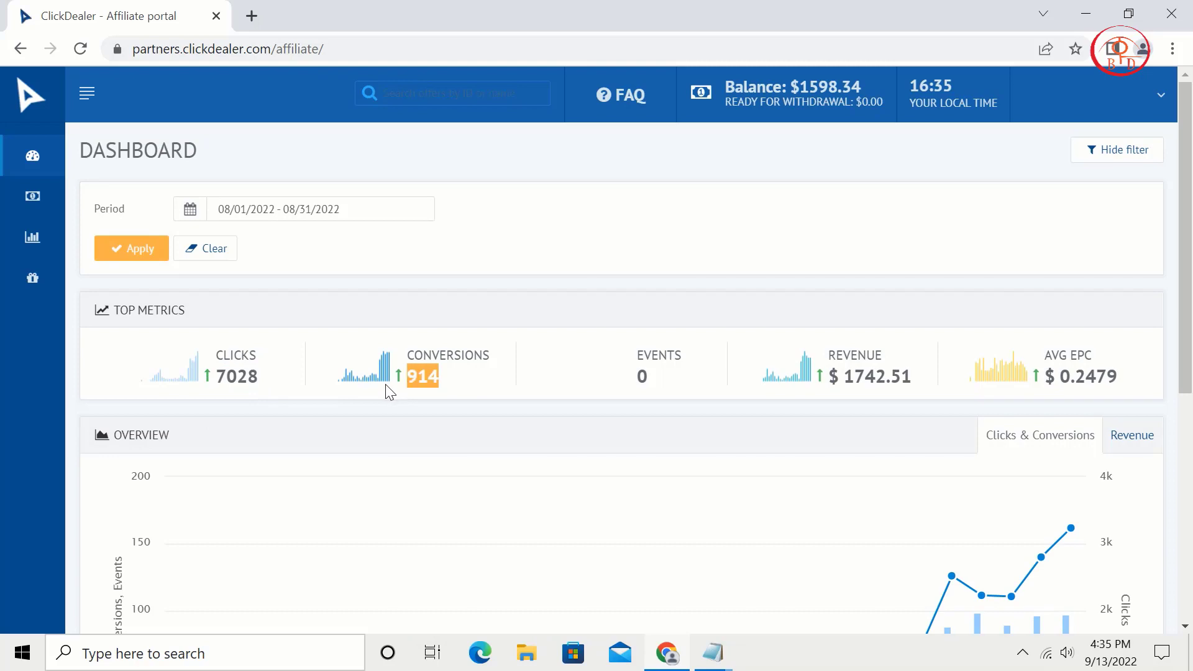
pyautogui.moveTo(918, 382); pyautogui.dragTo(828, 381)
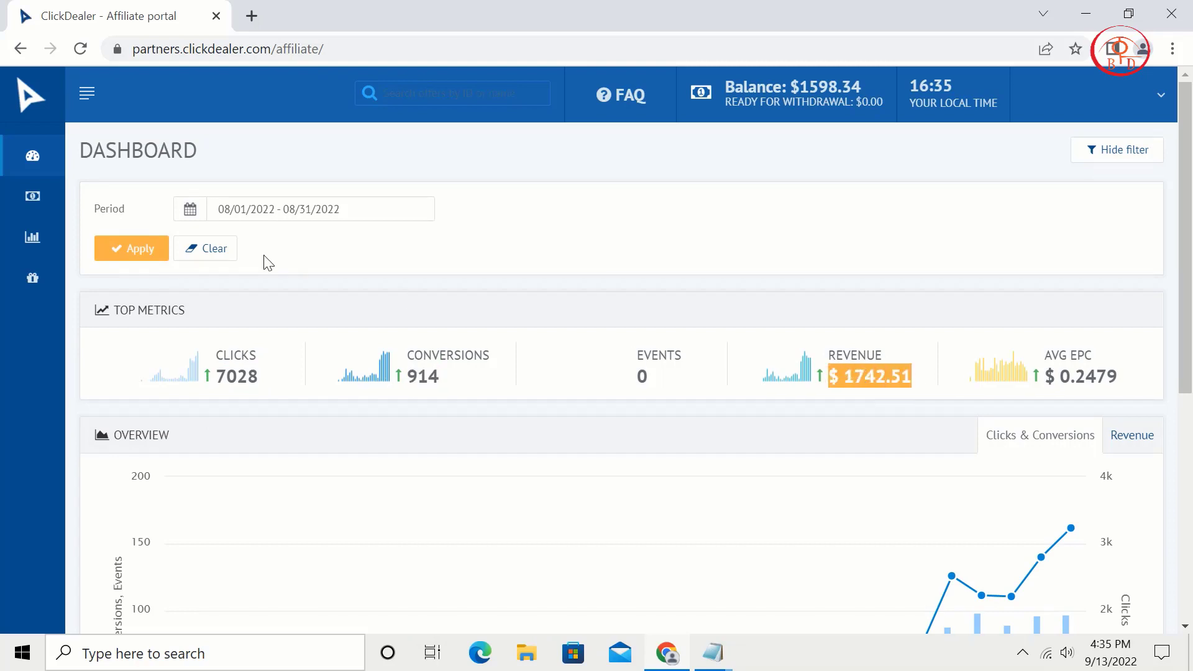
# Apply the Last 30 days period and reload the dashboard.
pyautogui.click(300, 209)
pyautogui.click(322, 386)
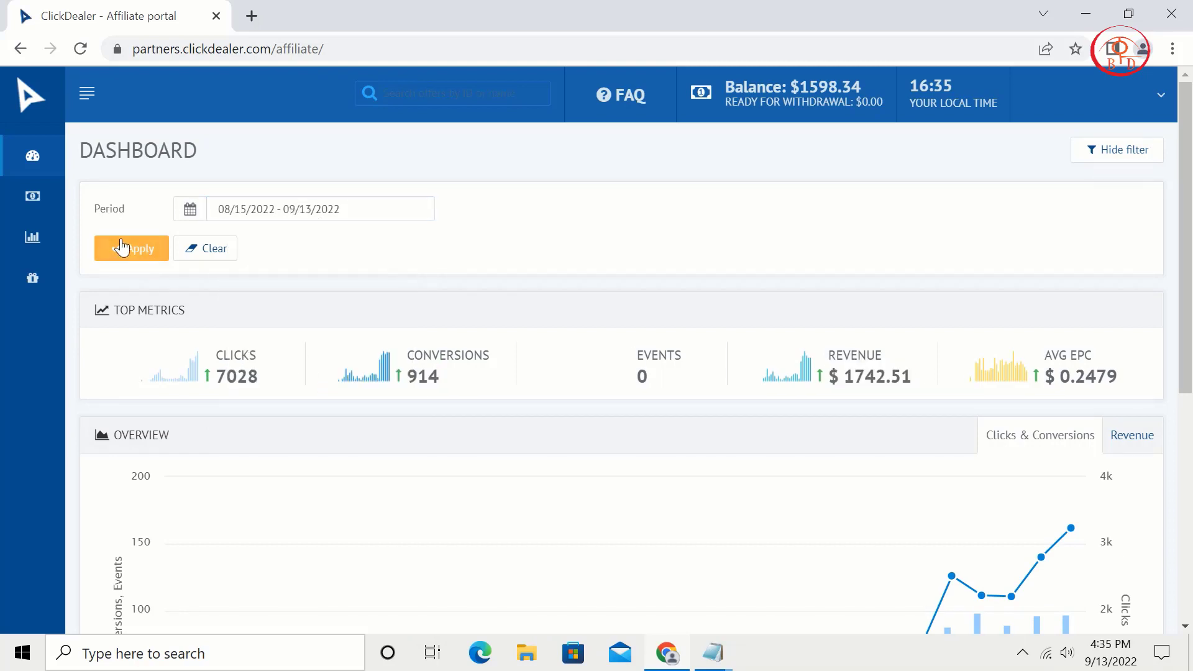
pyautogui.click(119, 251)
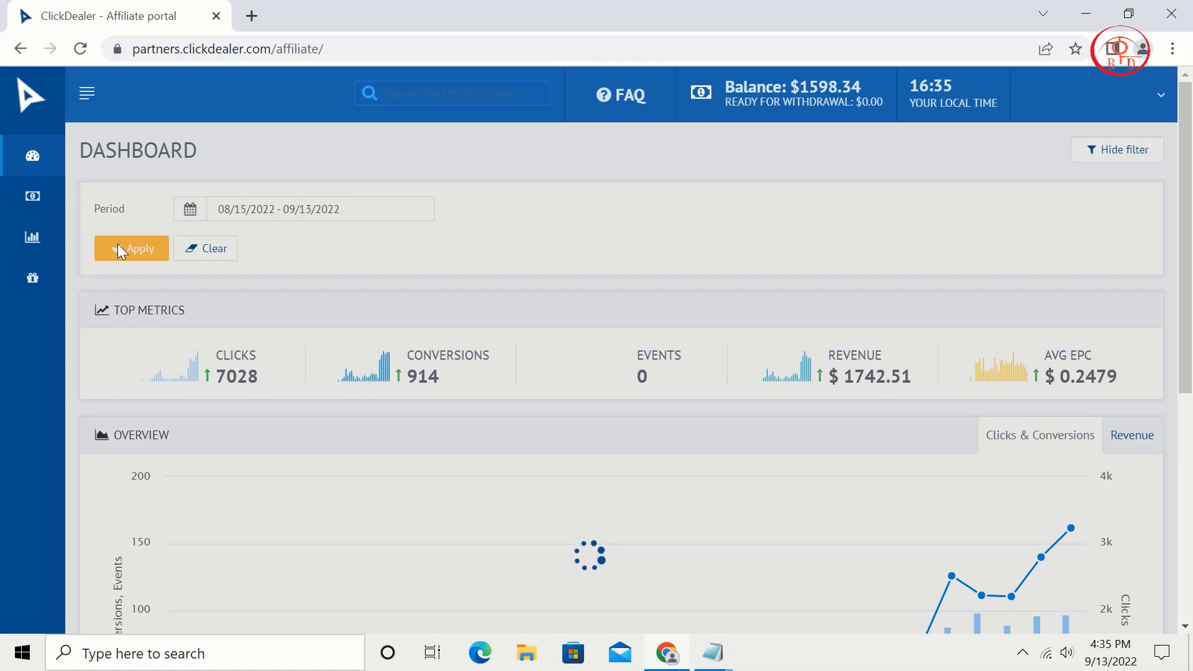
pyautogui.click(80, 54)
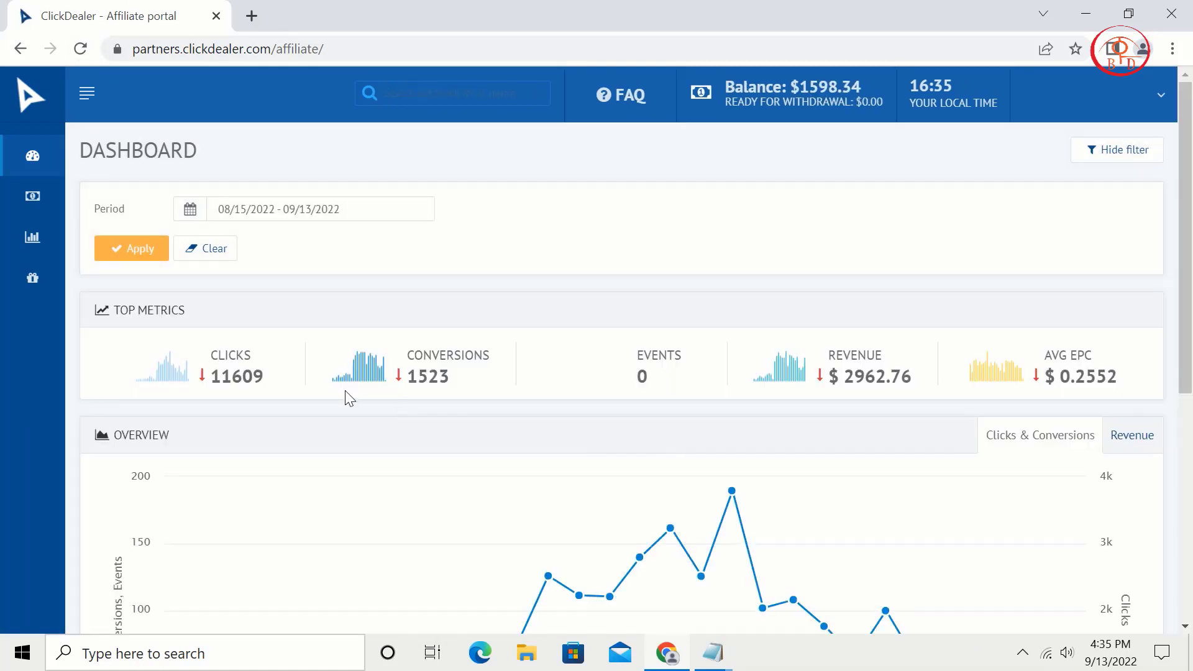
# Highlight the new totals: 11609 clicks, 1523 conversions and $2962.76 revenue.
pyautogui.moveTo(276, 376); pyautogui.dragTo(205, 385)
pyautogui.click(278, 381)
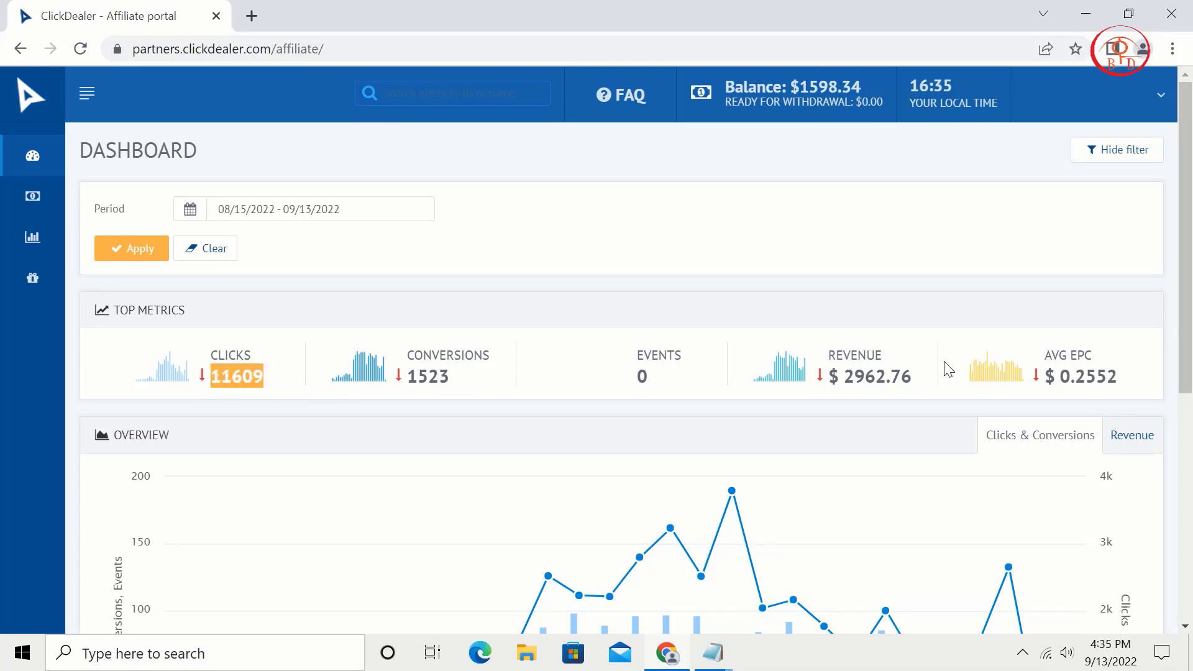
pyautogui.moveTo(500, 385); pyautogui.dragTo(401, 381)
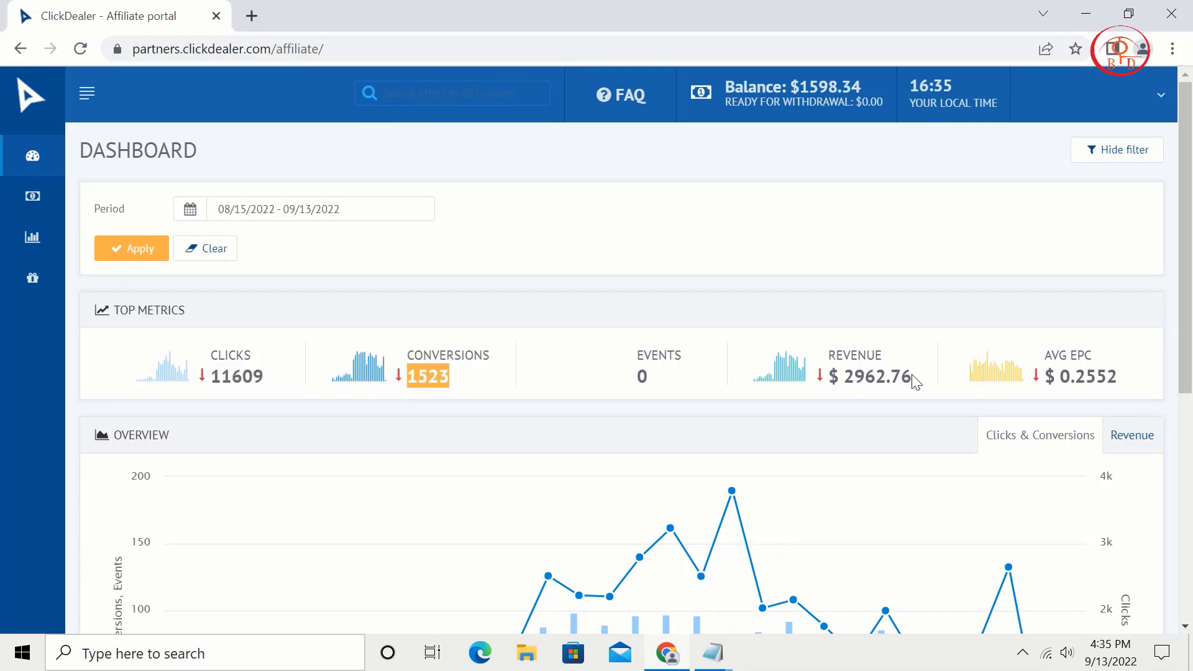
pyautogui.moveTo(914, 380); pyautogui.dragTo(831, 379)
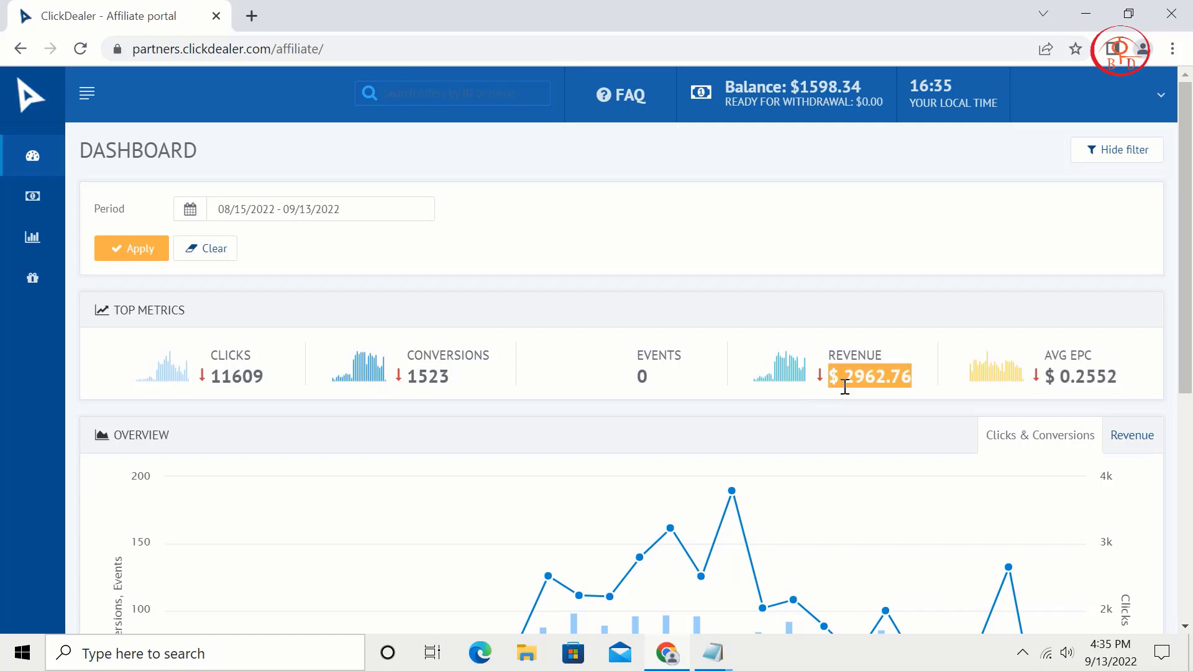
pyautogui.click(866, 404)
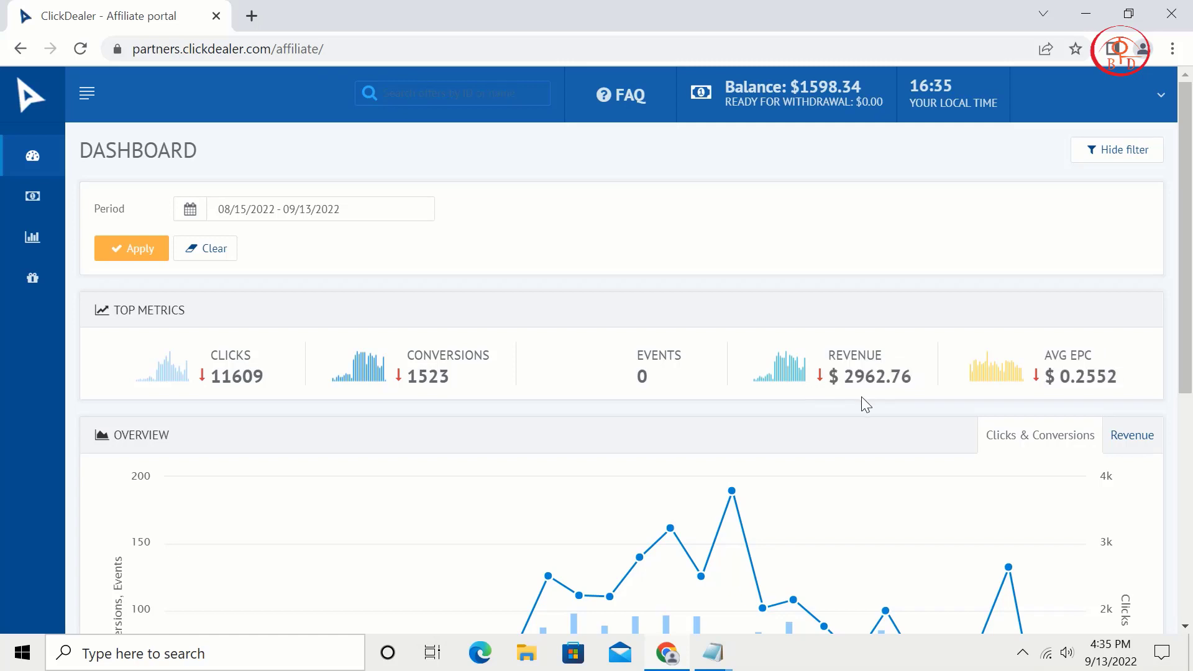
pyautogui.click(264, 206)
pyautogui.click(319, 298)
pyautogui.click(140, 245)
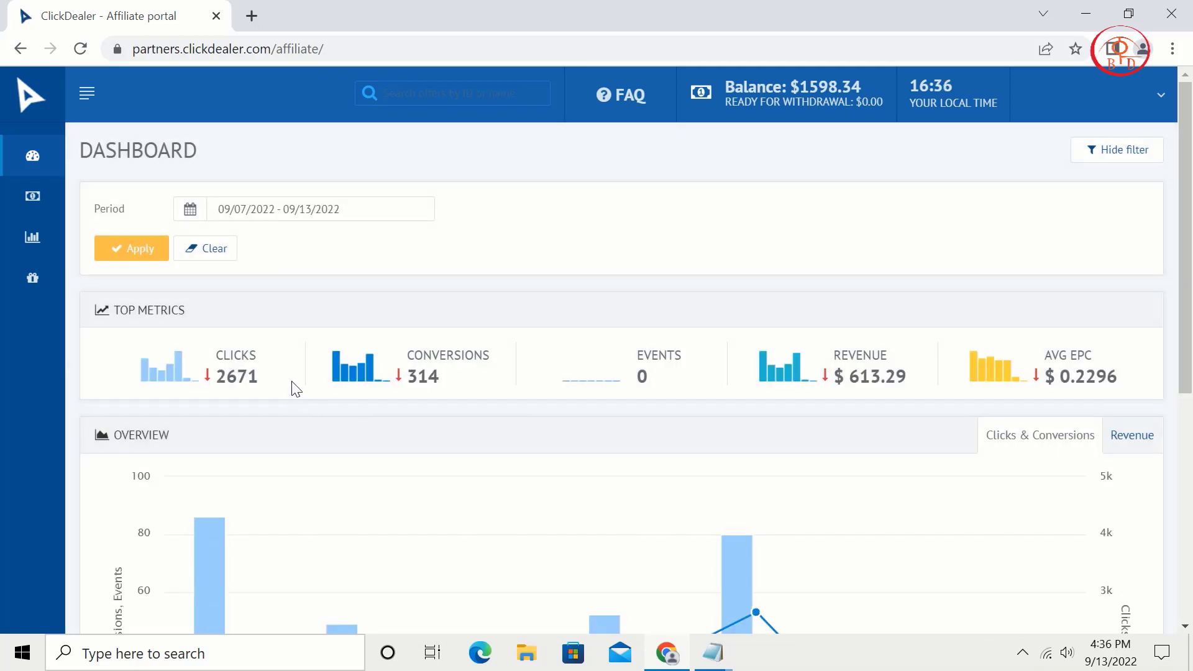
pyautogui.doubleClick(243, 379)
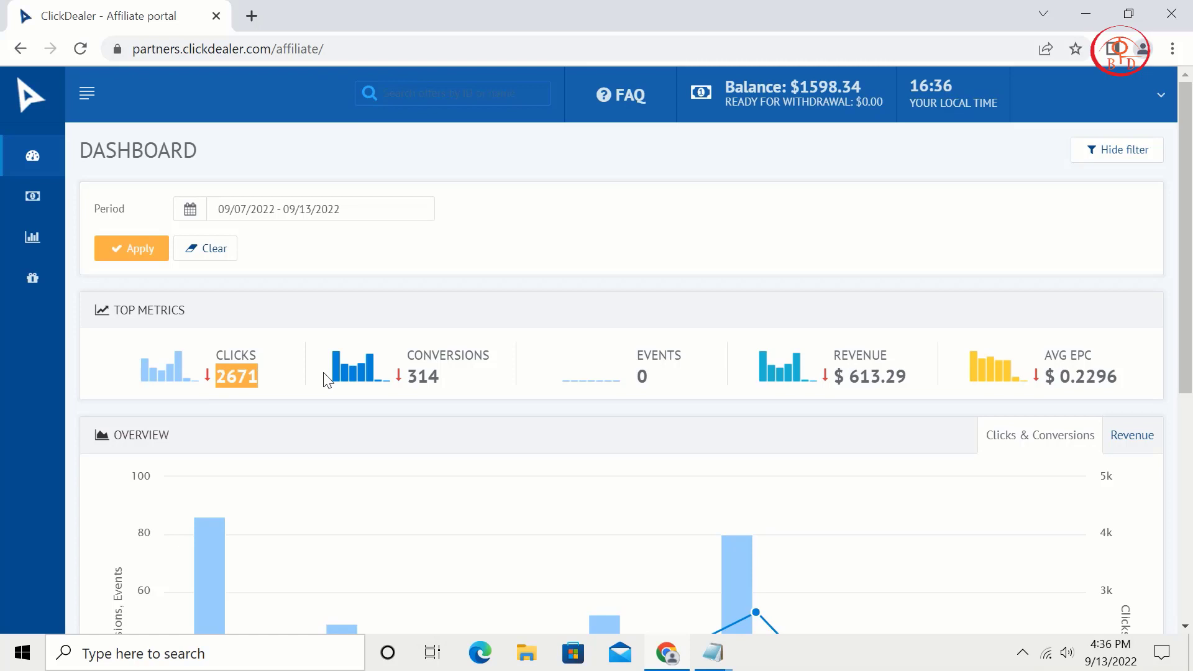
pyautogui.moveTo(493, 397); pyautogui.dragTo(401, 386)
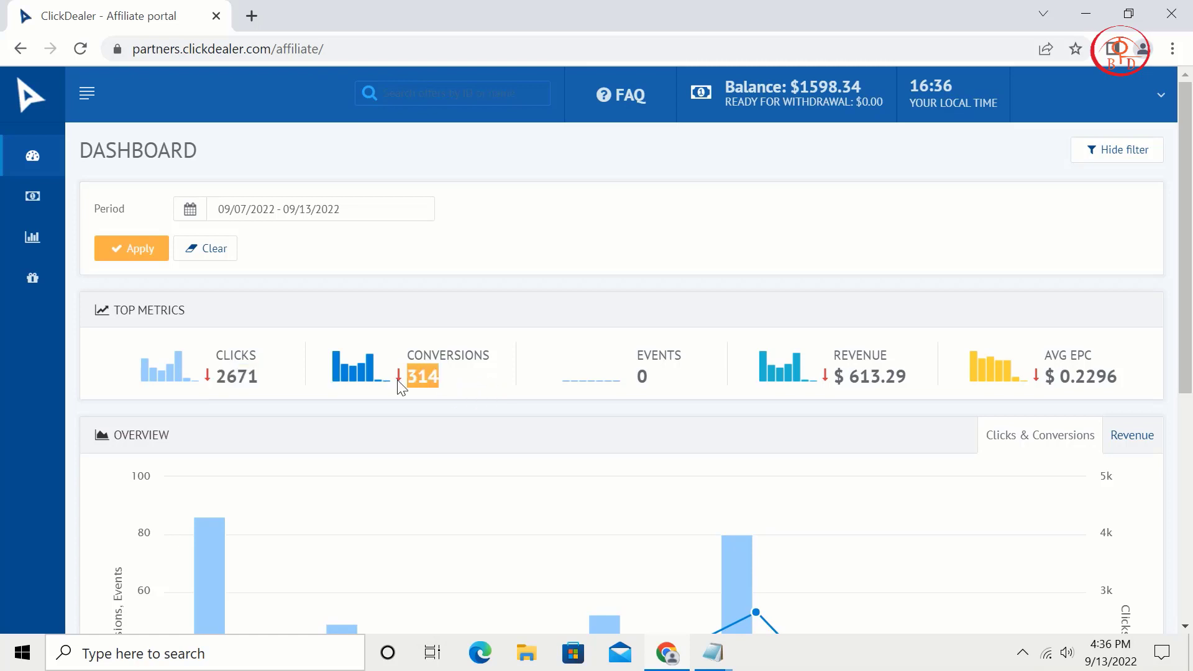
pyautogui.moveTo(932, 382); pyautogui.dragTo(836, 384)
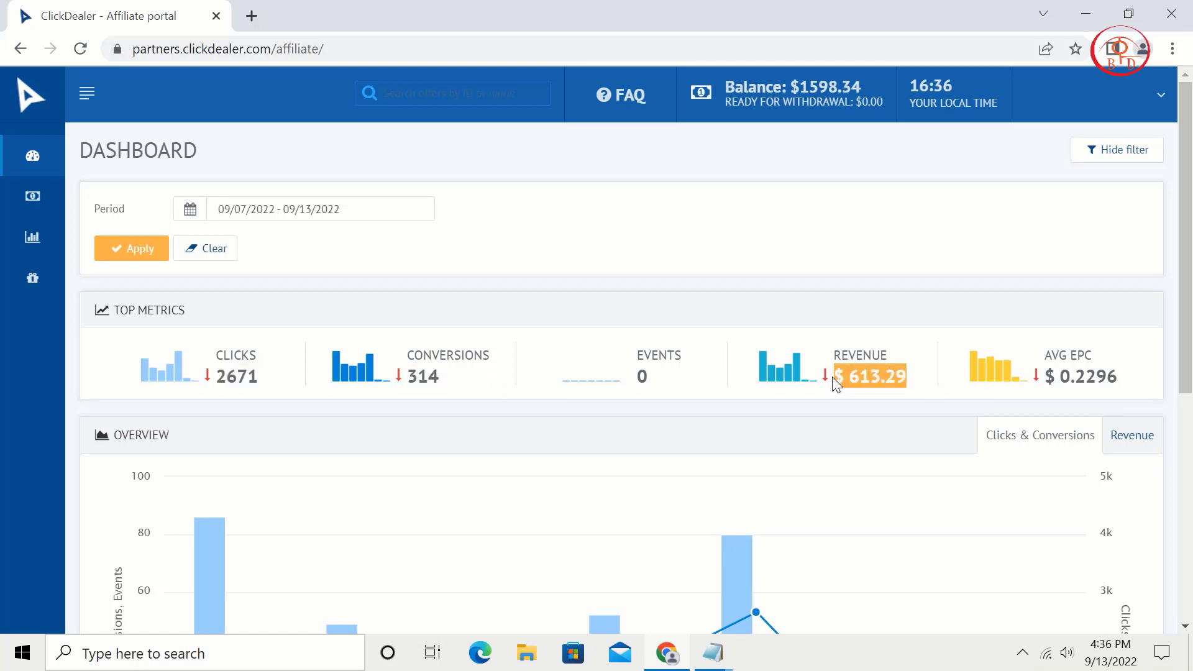
pyautogui.click(818, 101)
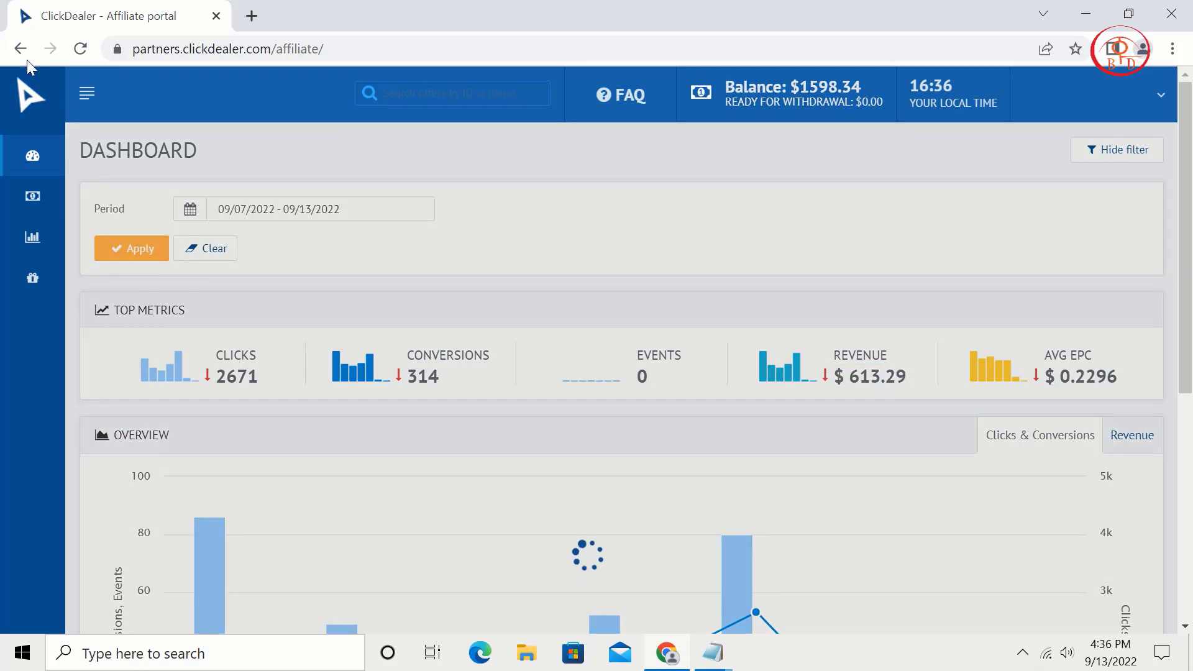
pyautogui.click(88, 52)
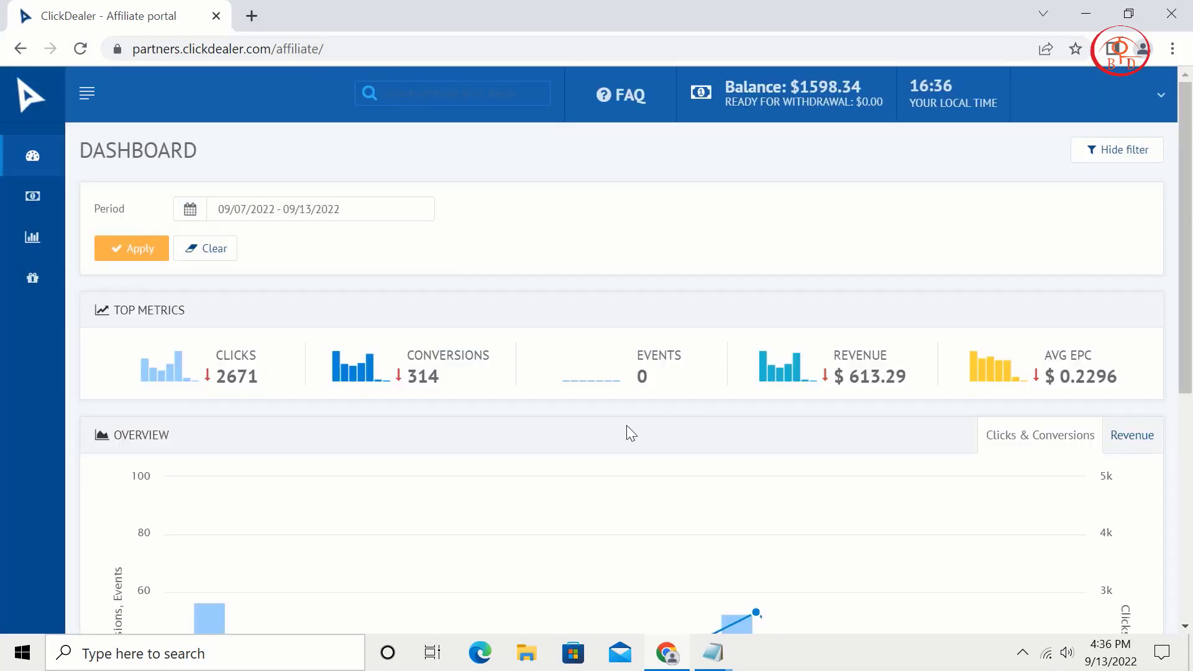
pyautogui.scroll(-5, 629, 434)
pyautogui.scroll(5, 631, 433)
pyautogui.click(322, 211)
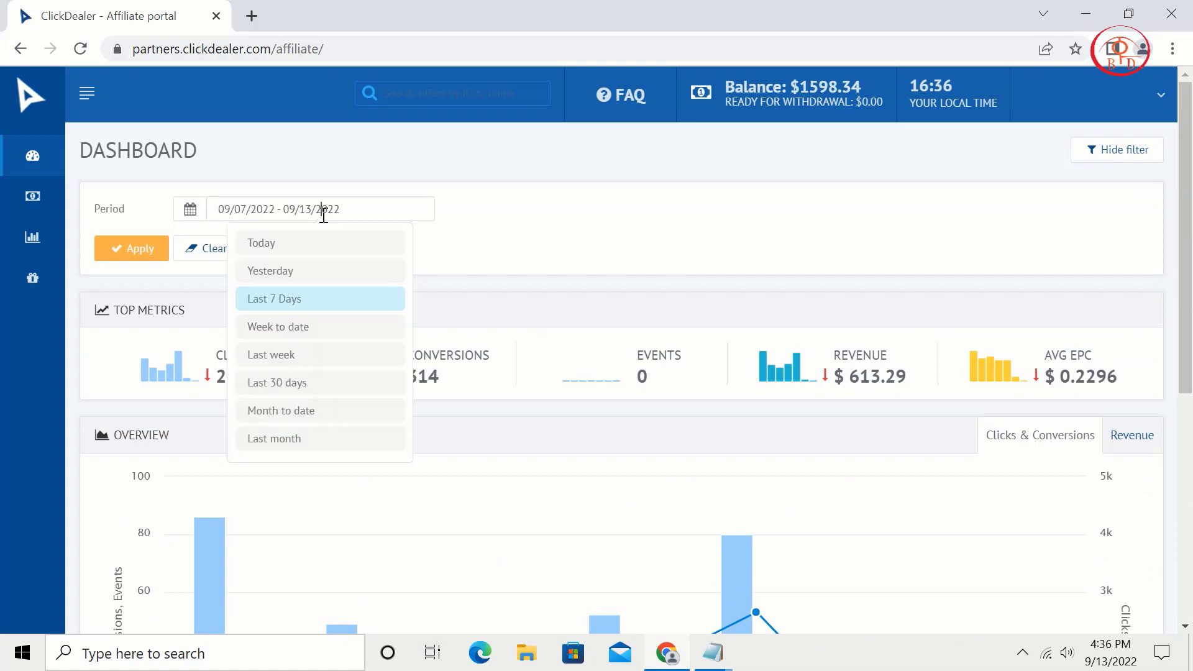
pyautogui.click(314, 383)
pyautogui.click(124, 247)
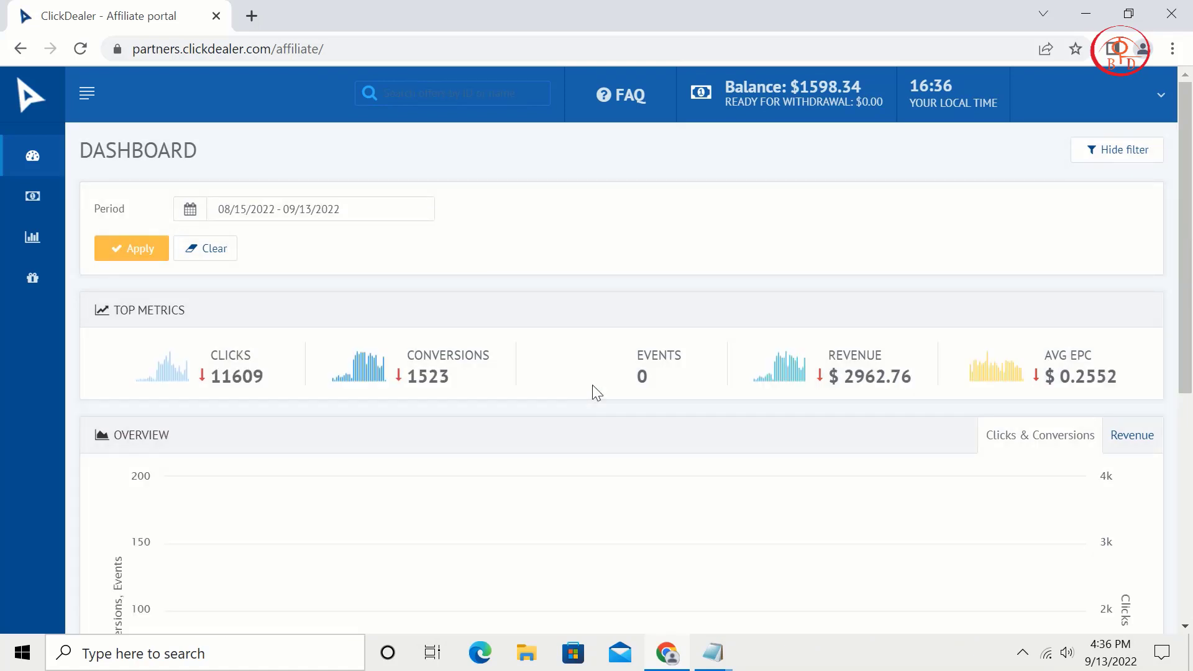
pyautogui.click(79, 49)
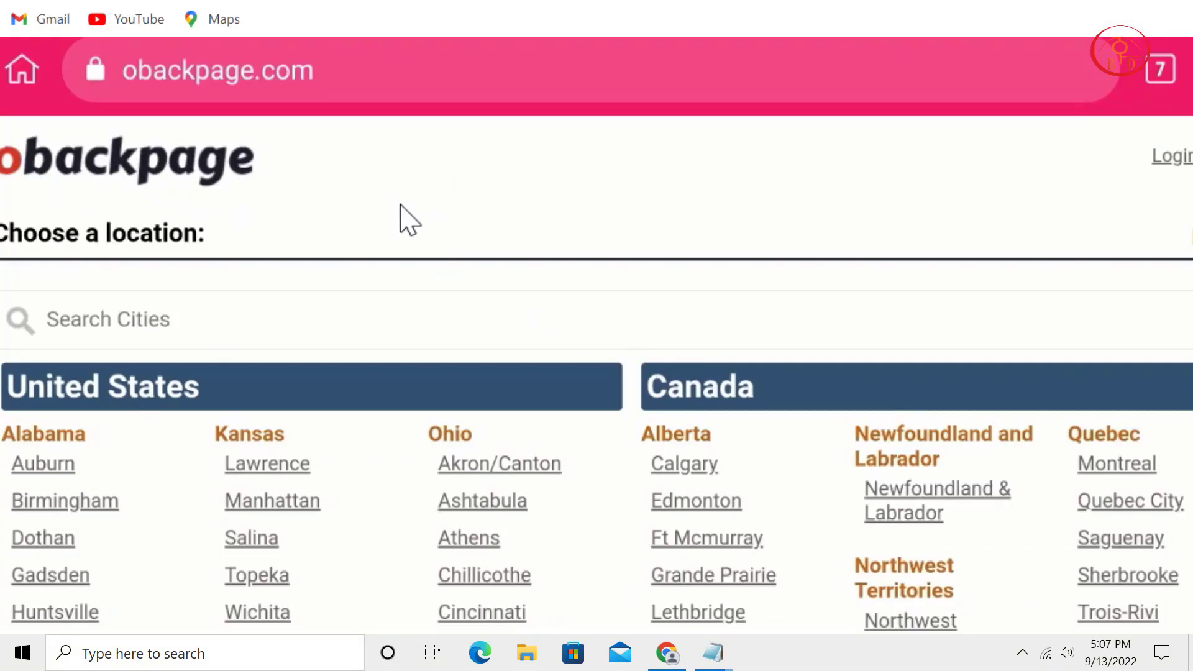
# Scroll through obackpage's city listings, from US states down to European countries like France and Germany.
pyautogui.scroll(-1, 400, 188)
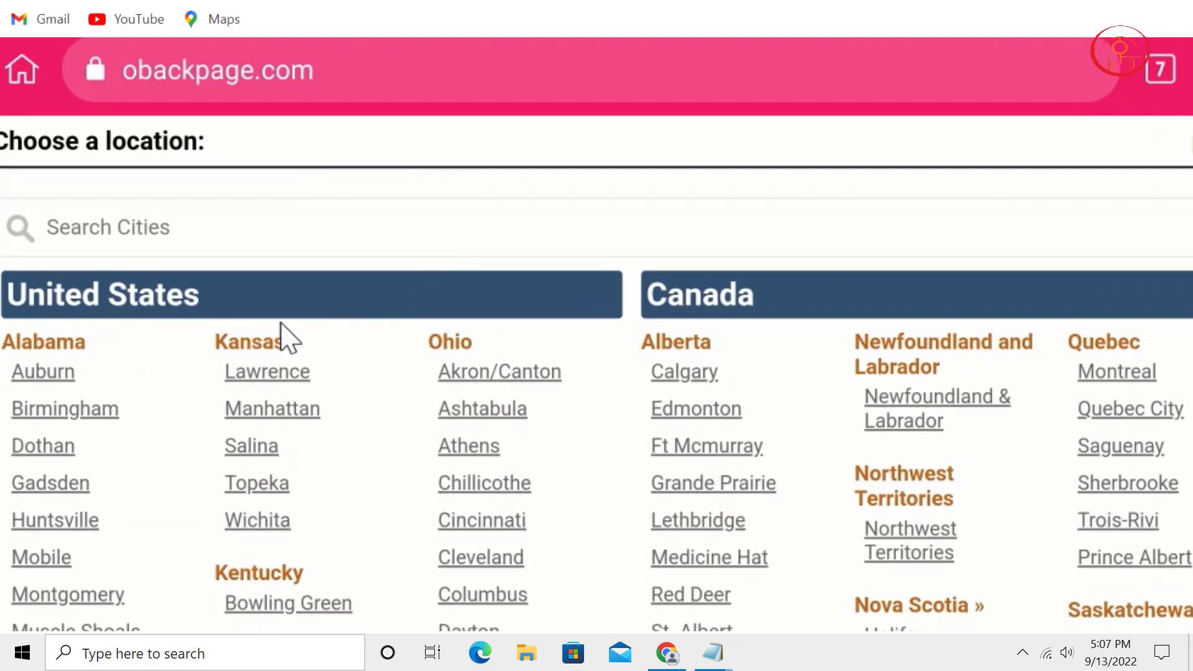
pyautogui.scroll(-2, 360, 497)
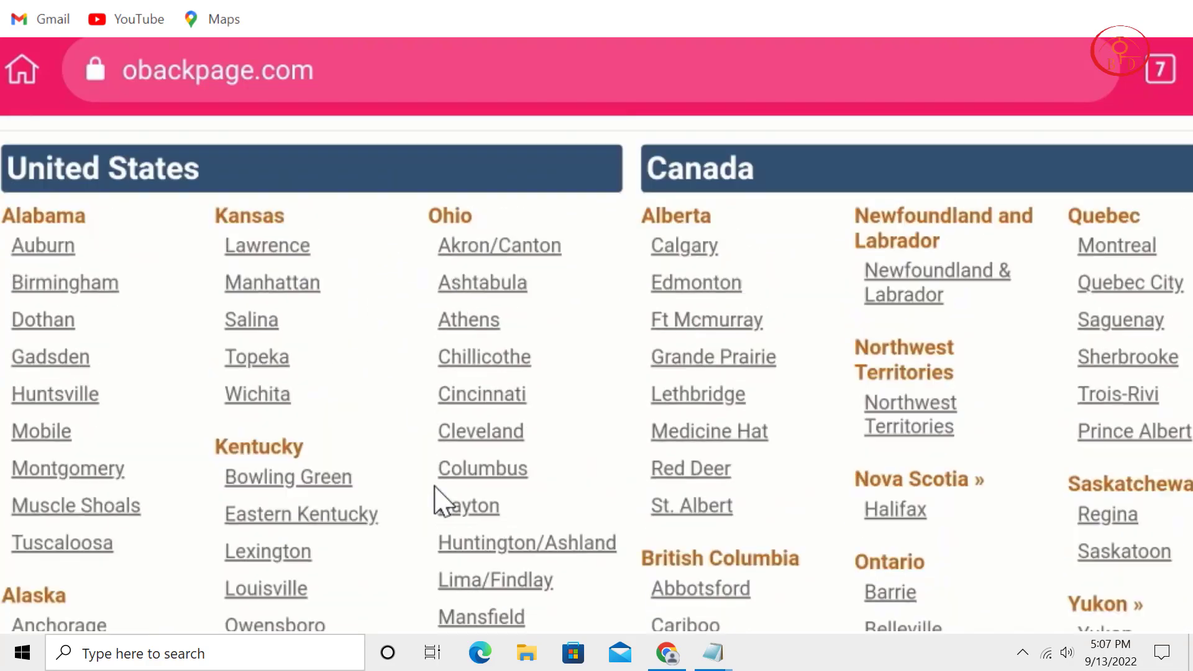
pyautogui.scroll(2, 445, 473)
pyautogui.scroll(-2, 458, 420)
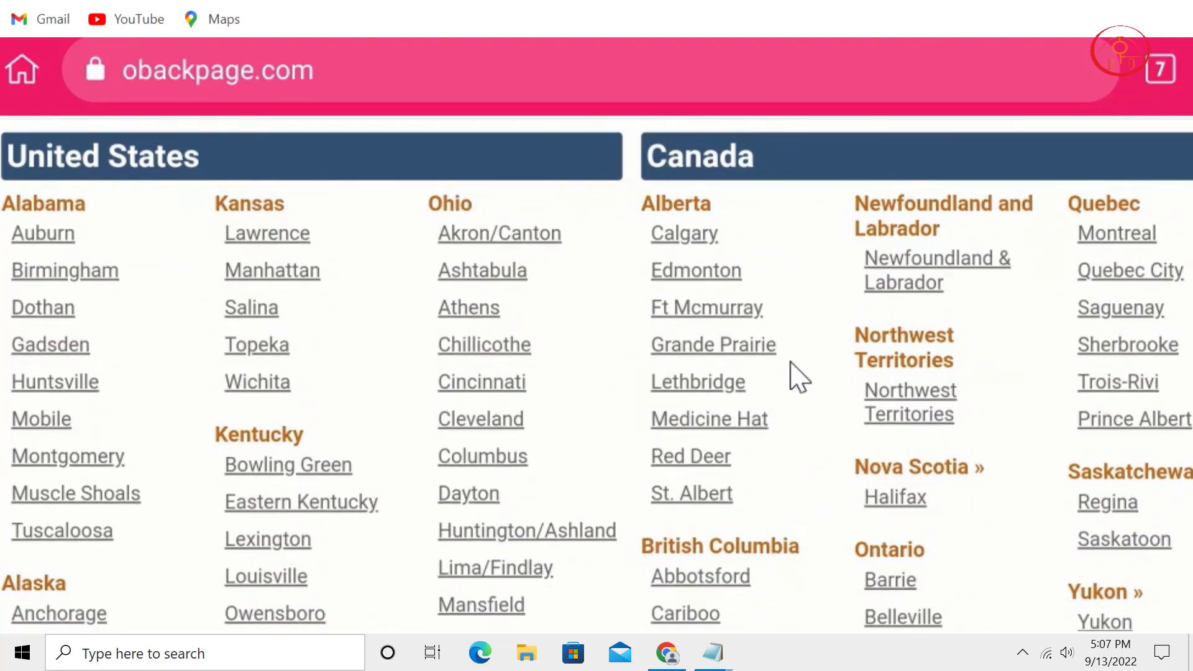
pyautogui.scroll(-9, 790, 361)
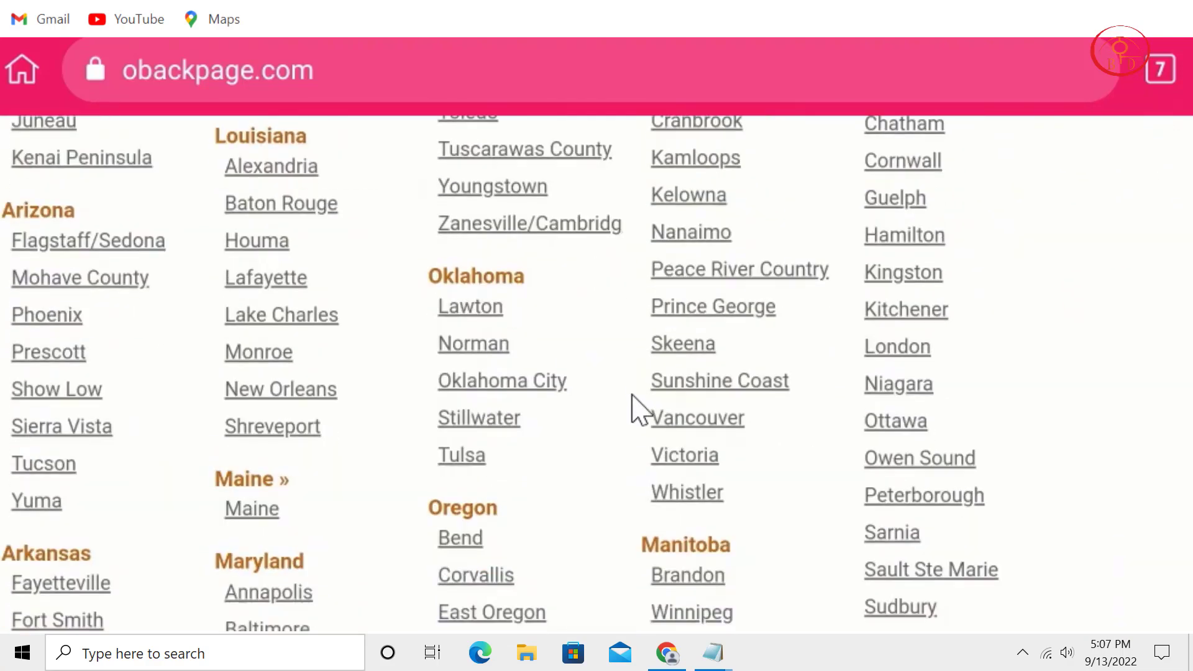
pyautogui.scroll(-6, 650, 427)
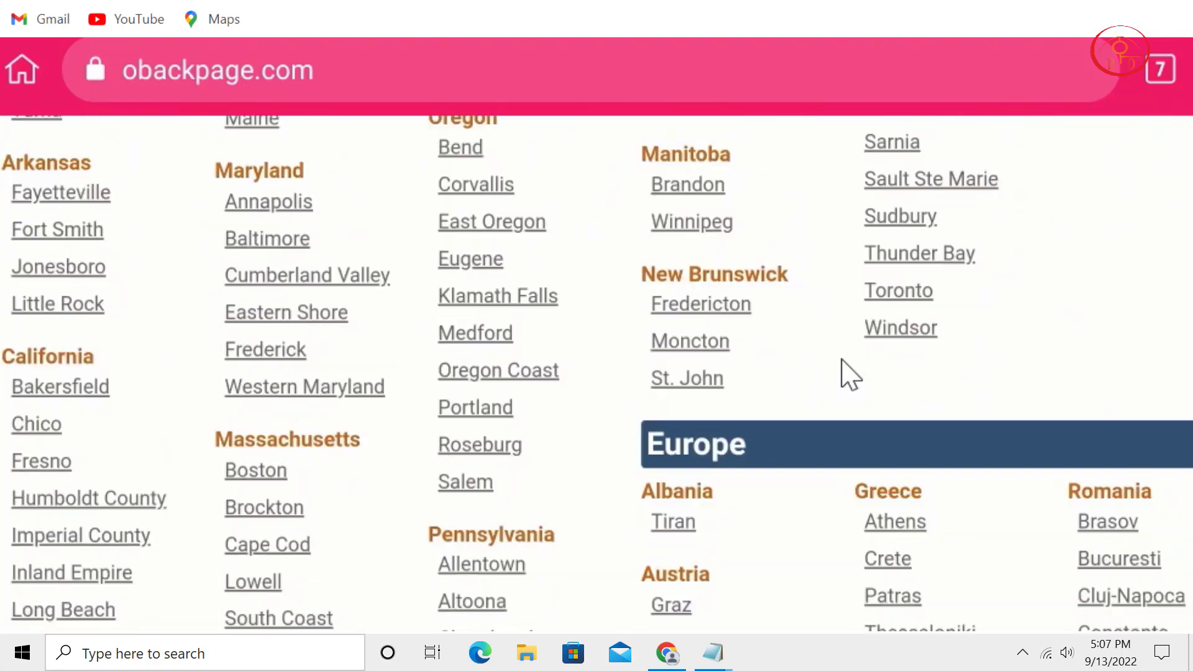
pyautogui.scroll(-1, 850, 373)
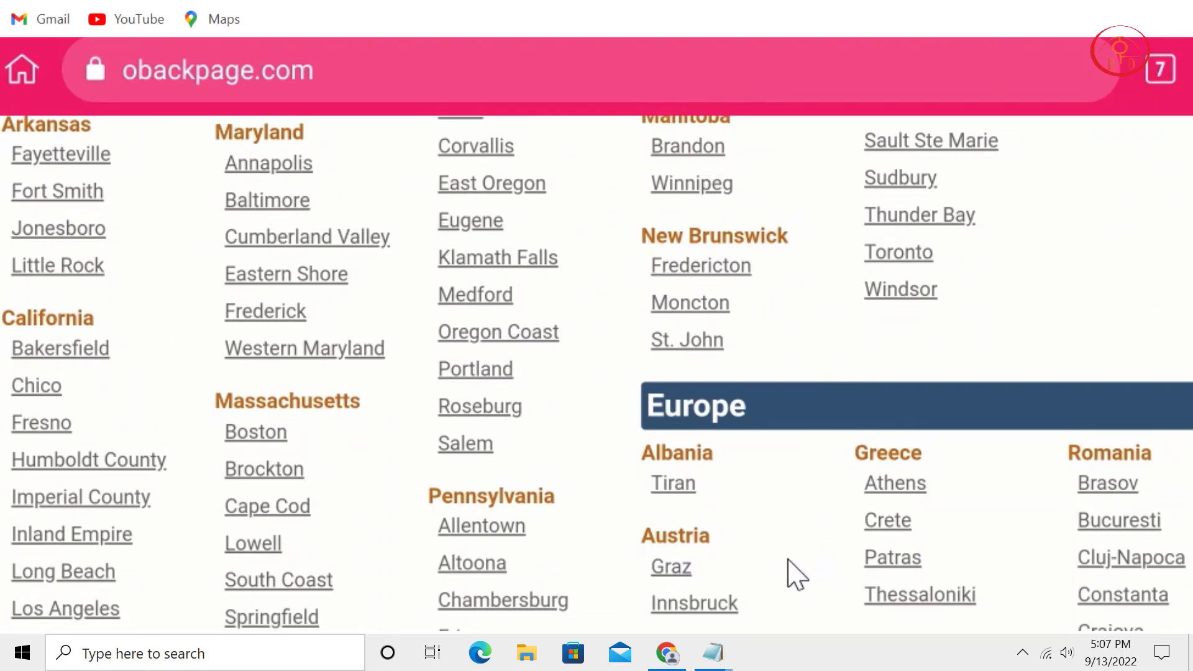
pyautogui.scroll(-4, 792, 547)
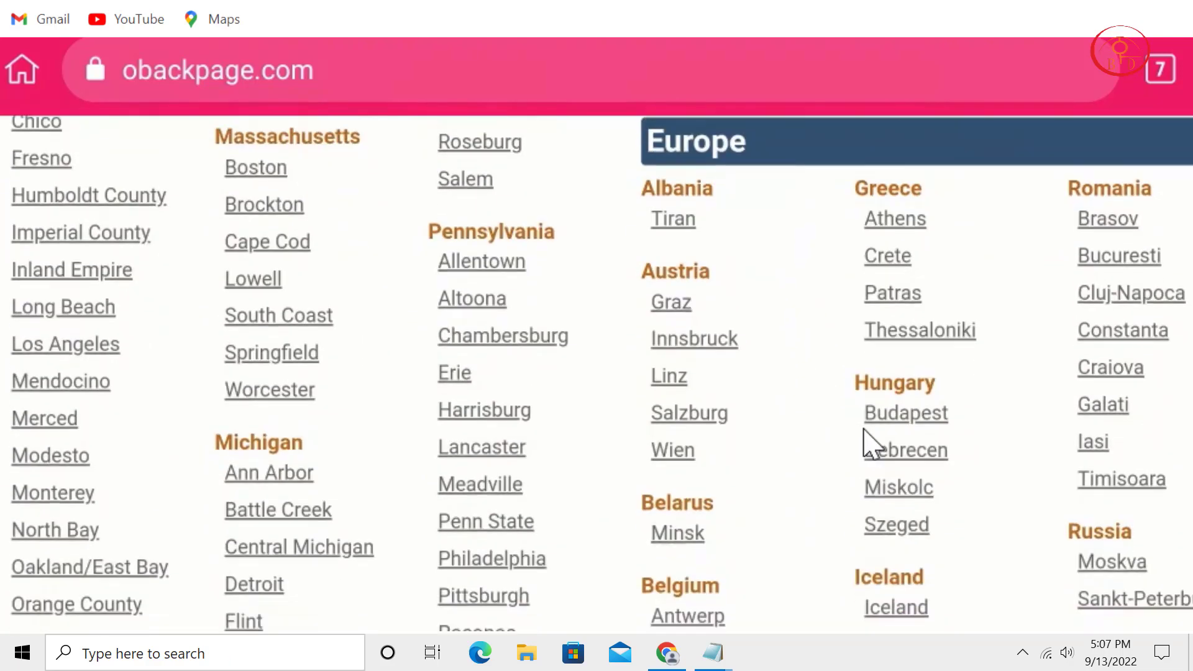
pyautogui.scroll(-2, 871, 404)
pyautogui.scroll(-3, 911, 436)
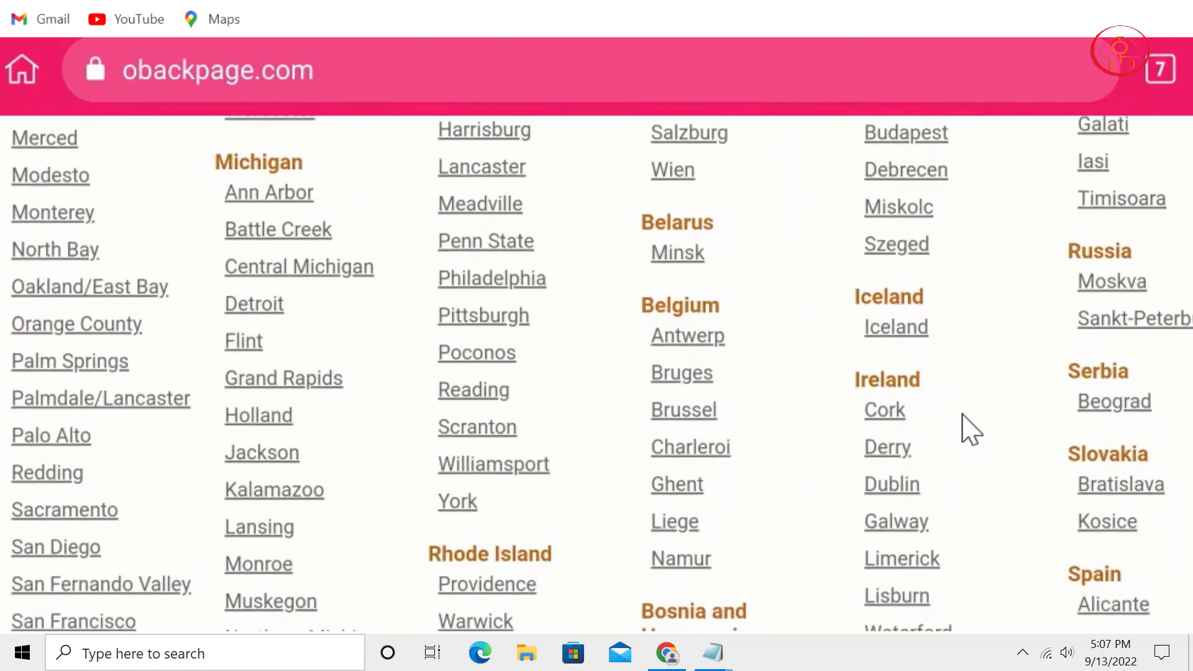
pyautogui.scroll(-2, 966, 385)
pyautogui.scroll(-4, 1007, 351)
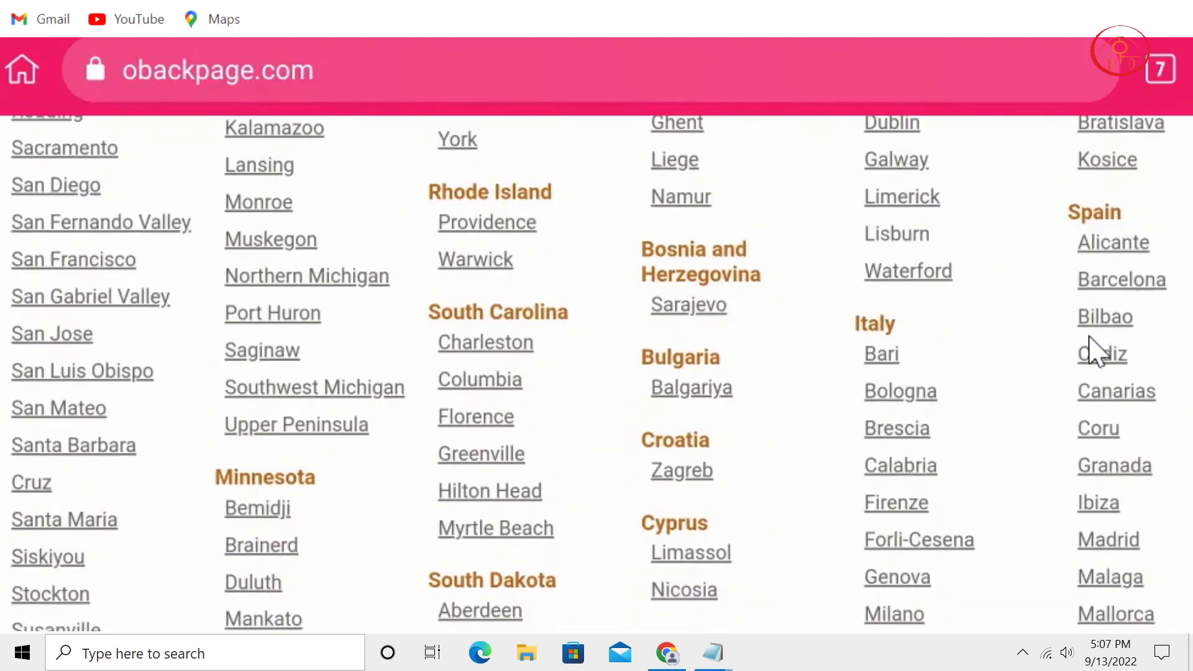
pyautogui.scroll(-2, 1092, 479)
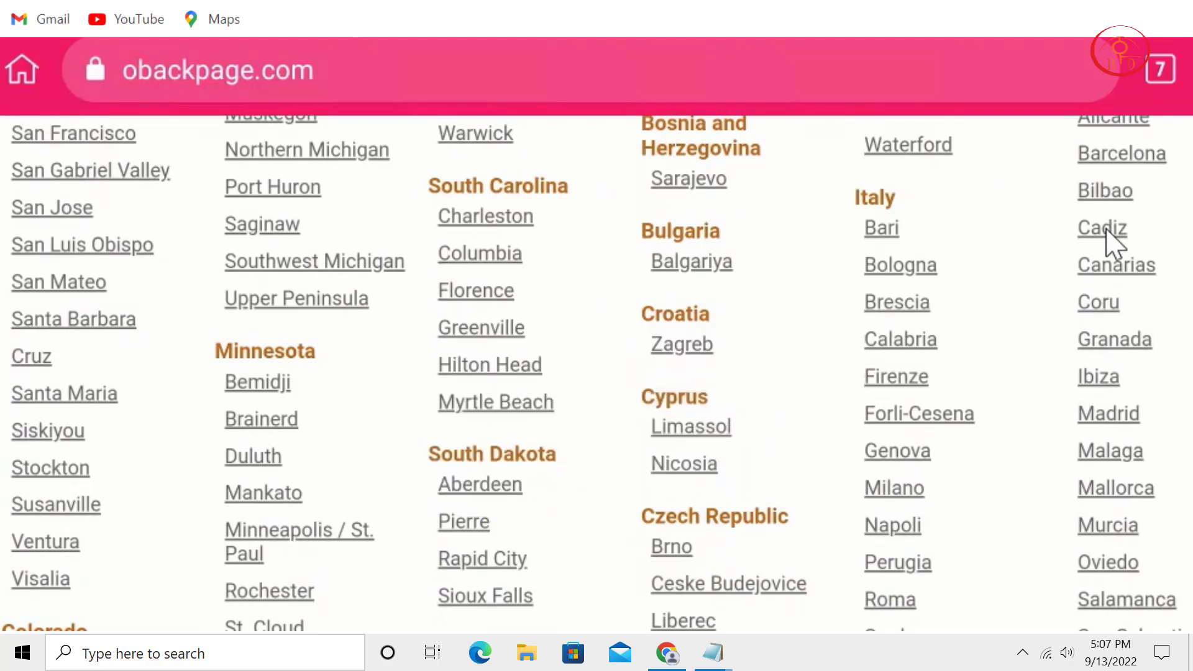
pyautogui.scroll(-2, 1089, 484)
pyautogui.scroll(-5, 1044, 366)
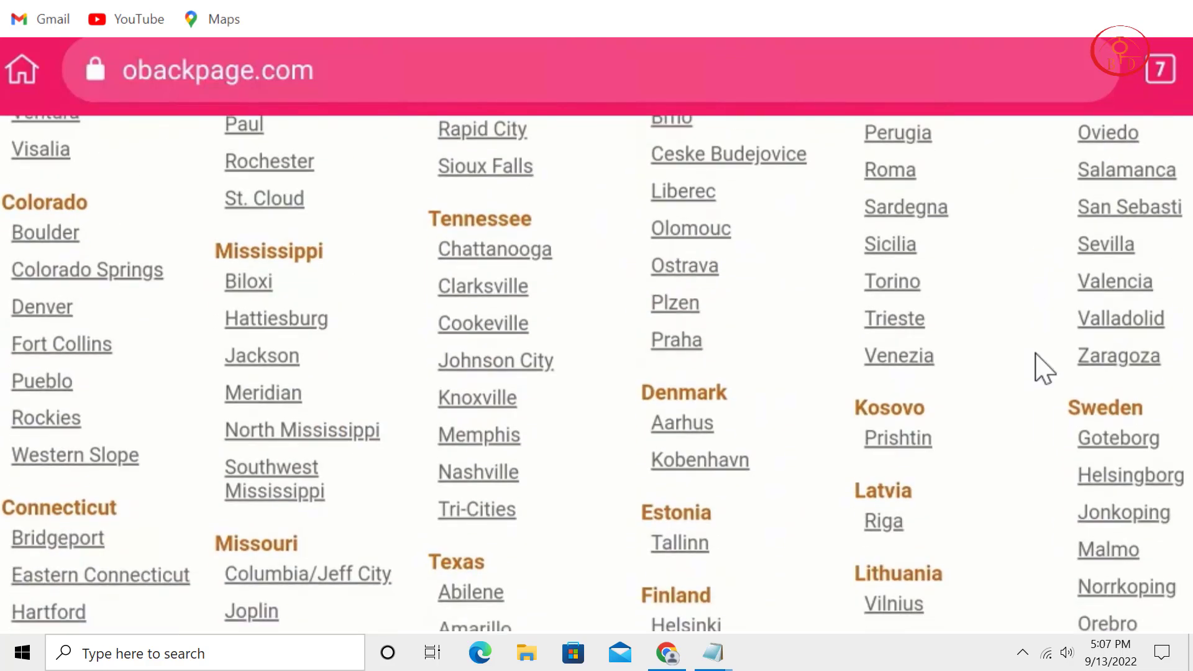
pyautogui.scroll(-1, 1055, 485)
pyautogui.scroll(-4, 1026, 267)
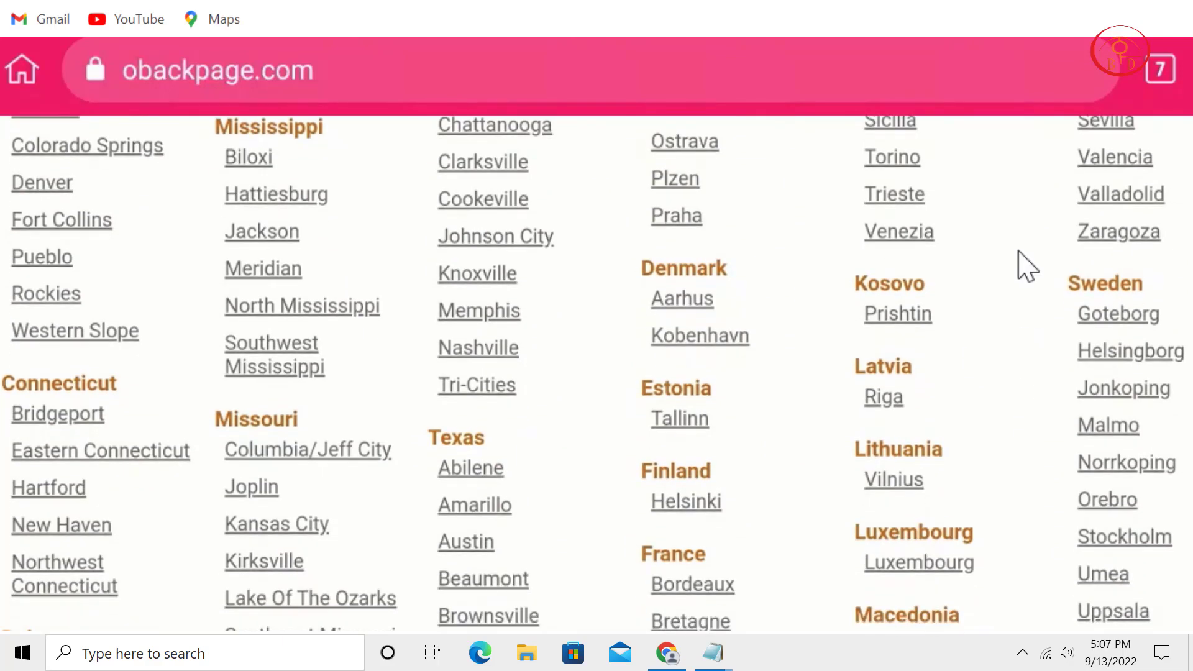
pyautogui.scroll(-2, 995, 323)
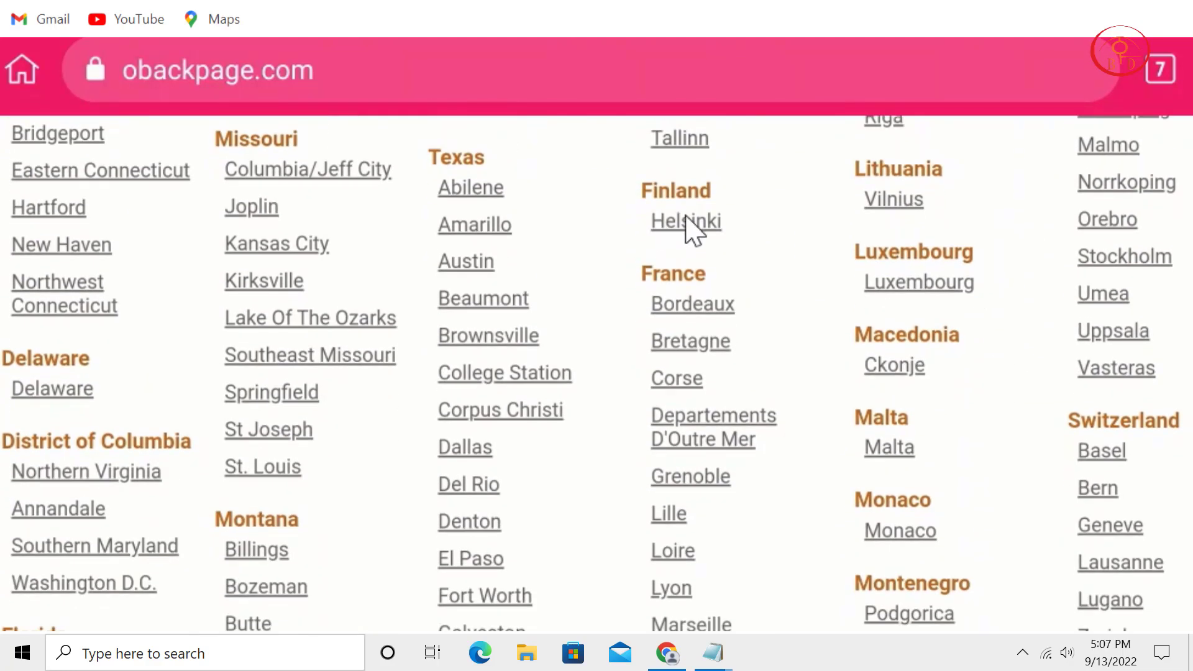
pyautogui.scroll(-1, 878, 348)
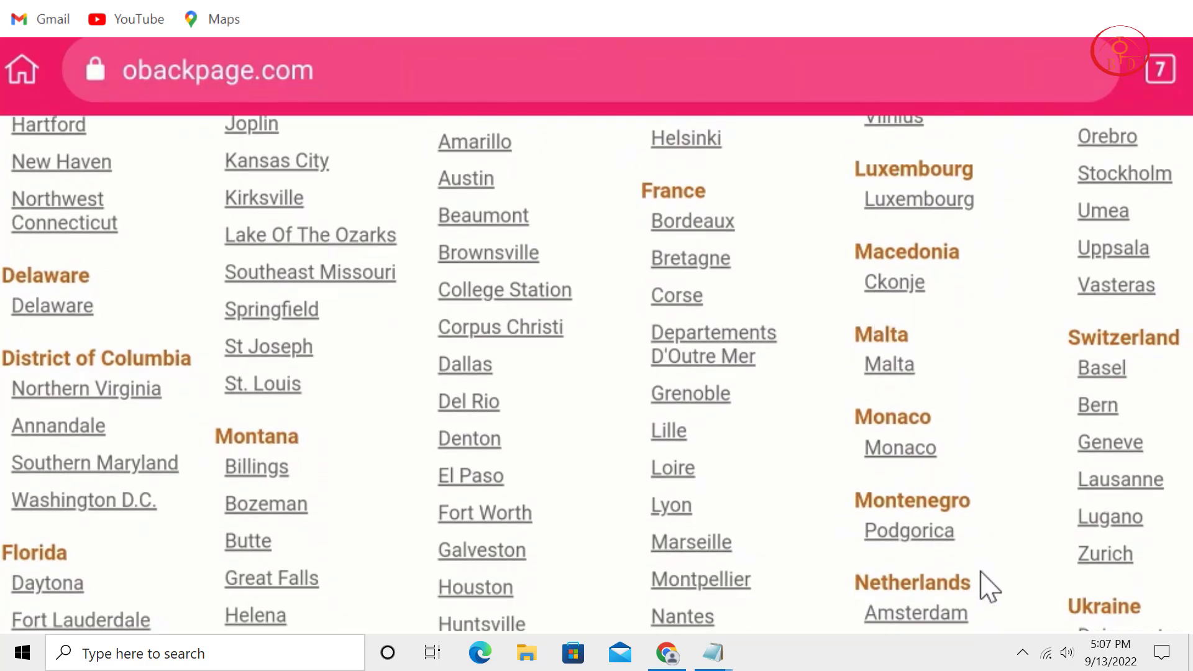
pyautogui.scroll(-4, 983, 344)
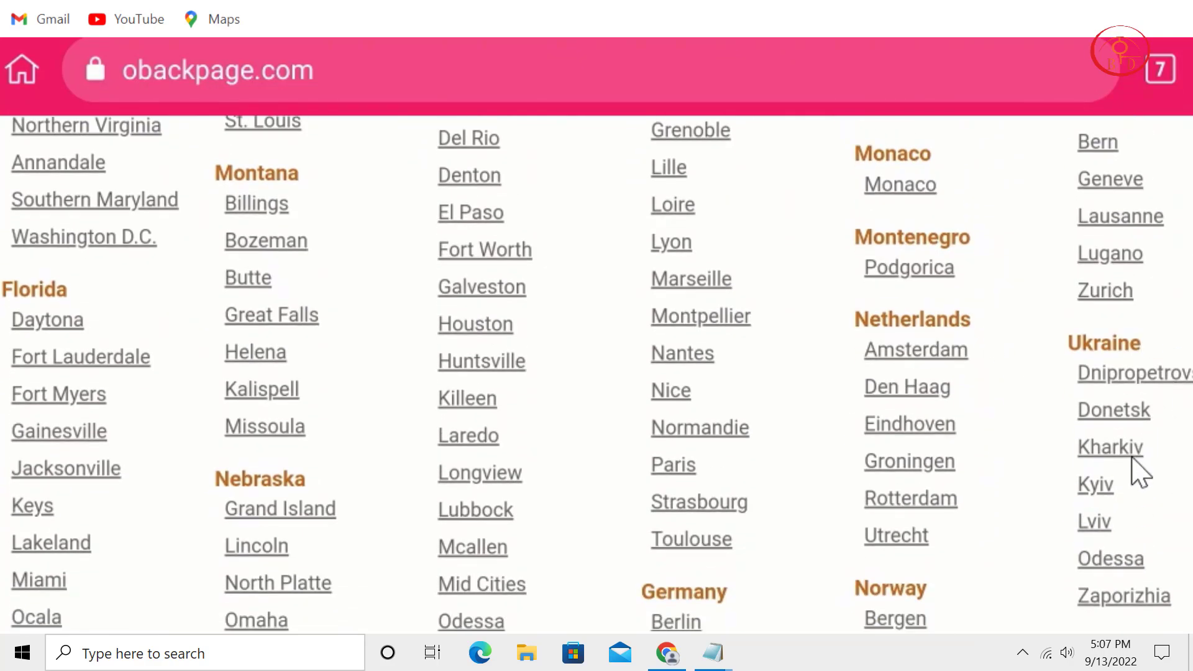
pyautogui.scroll(-3, 1137, 460)
pyautogui.scroll(-2, 882, 404)
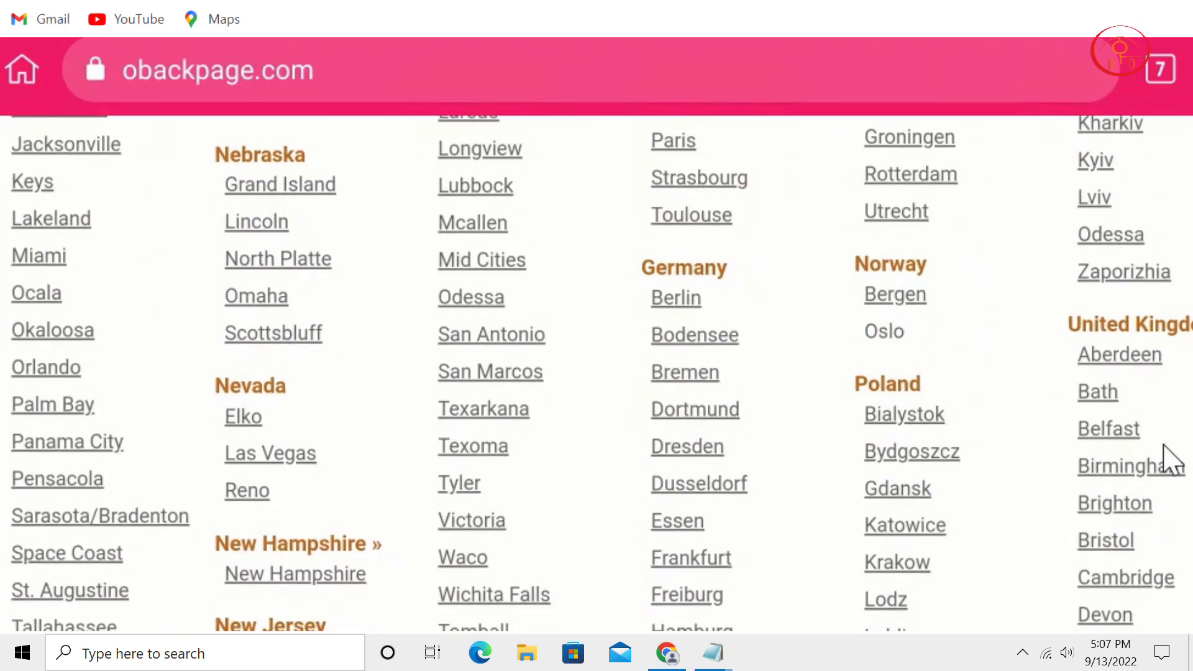
pyautogui.scroll(-3, 1121, 410)
pyautogui.scroll(-6, 827, 612)
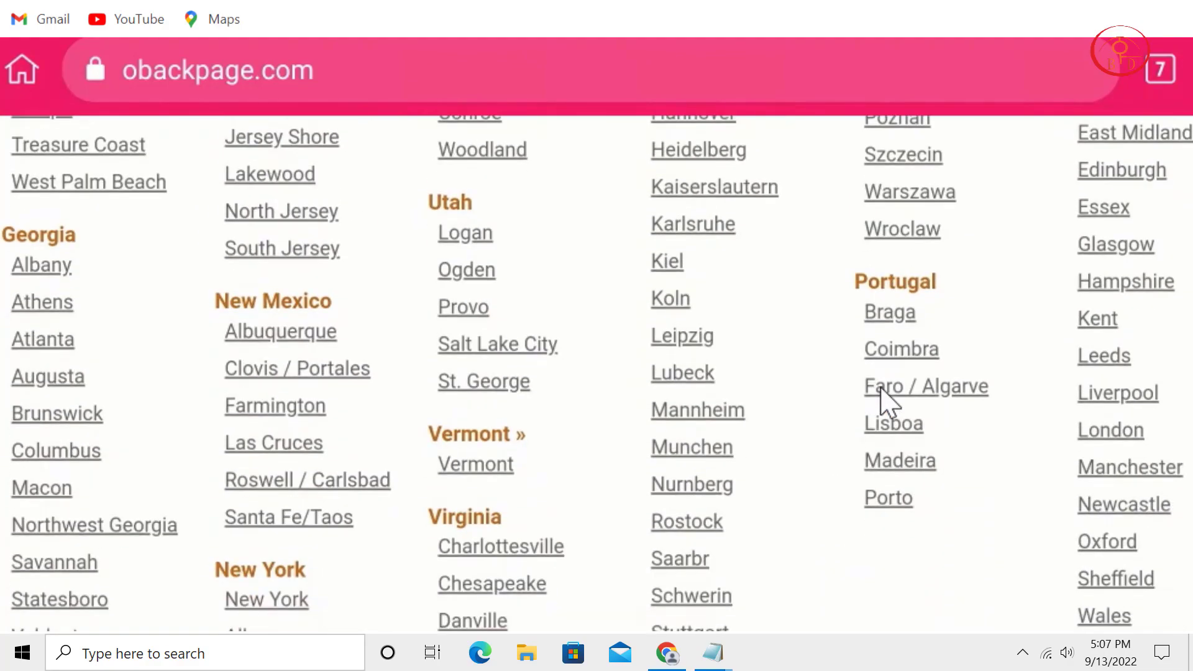
pyautogui.scroll(15, 886, 404)
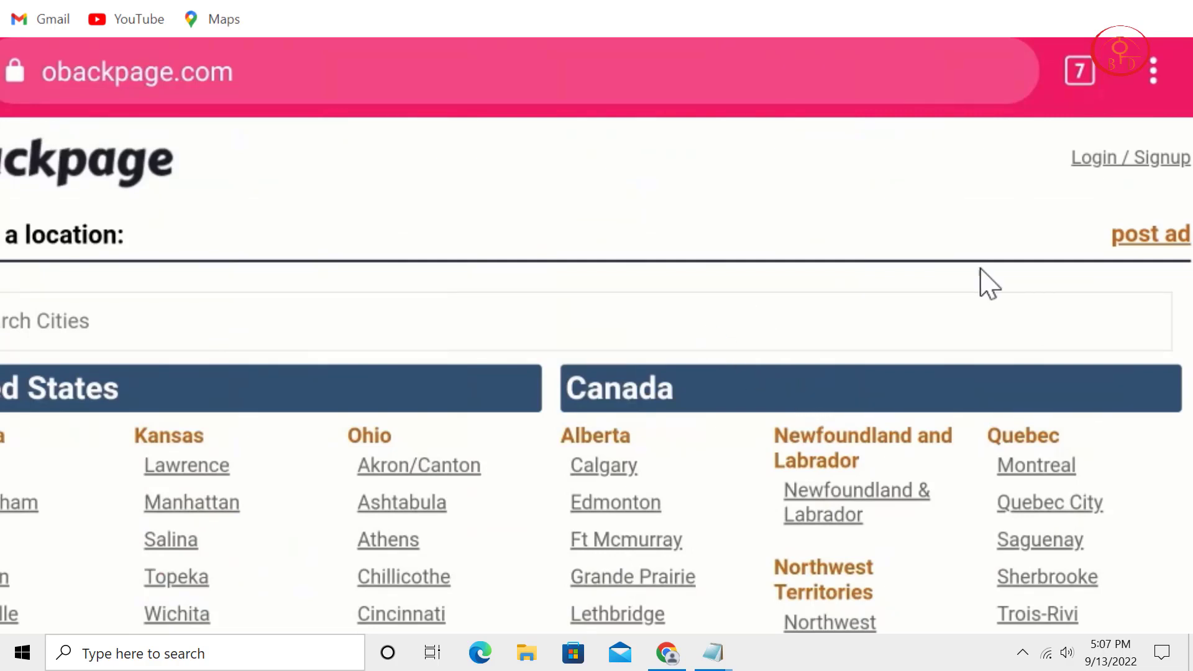
# Sign in through the Login / Signup link to reach the Manage Ads page.
pyautogui.click(1114, 158)
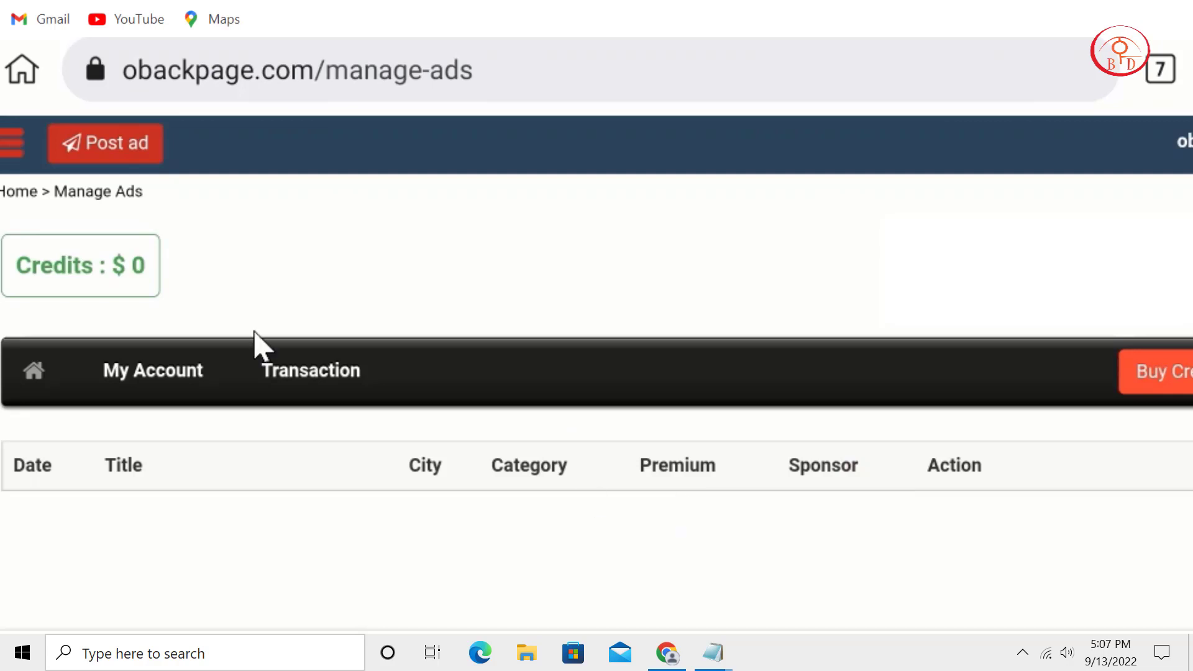
# Start a free ad and choose United States > Iowa > Ames as its location.
pyautogui.click(124, 147)
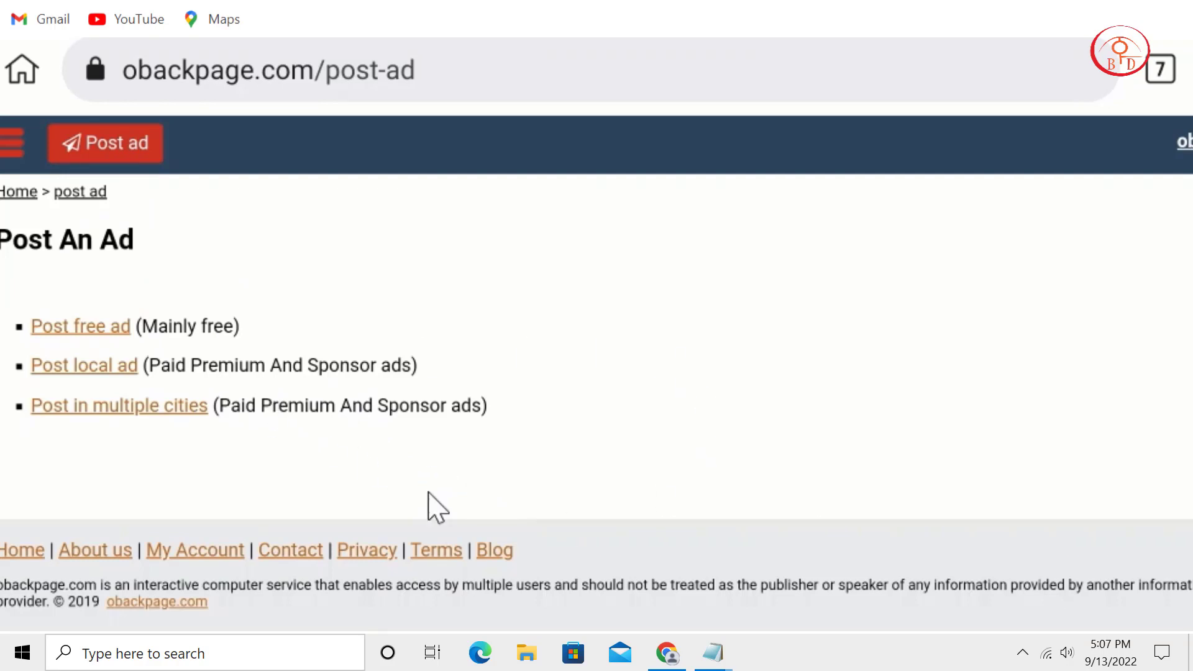
pyautogui.click(87, 320)
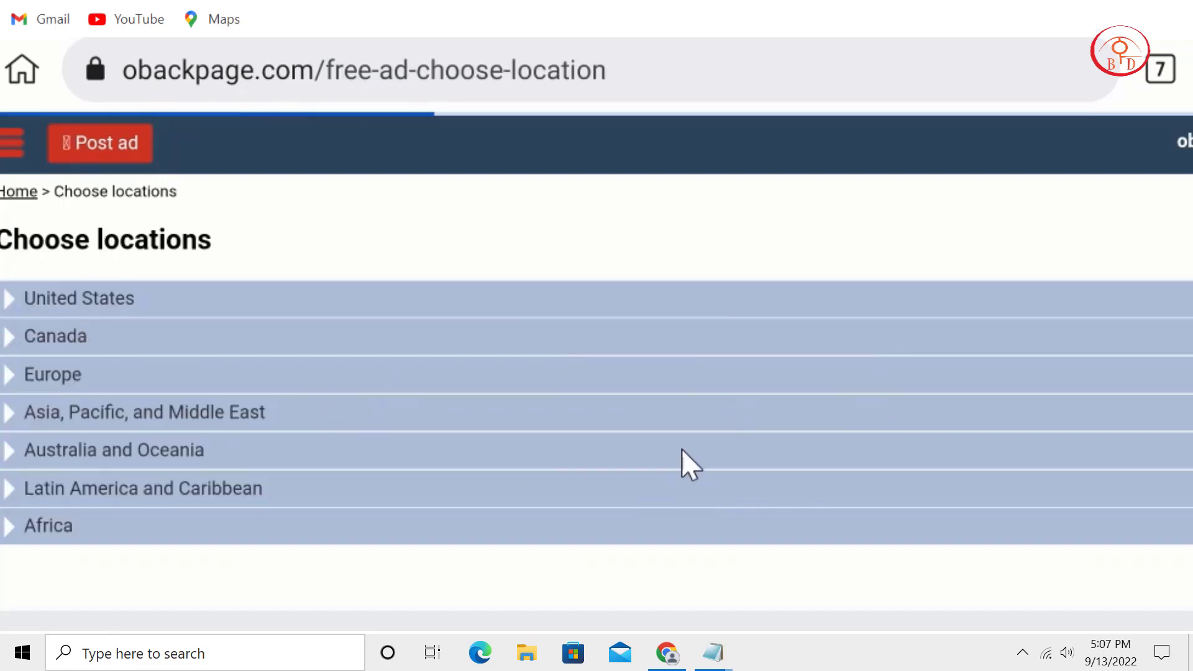
pyautogui.click(46, 301)
pyautogui.scroll(-3, 488, 280)
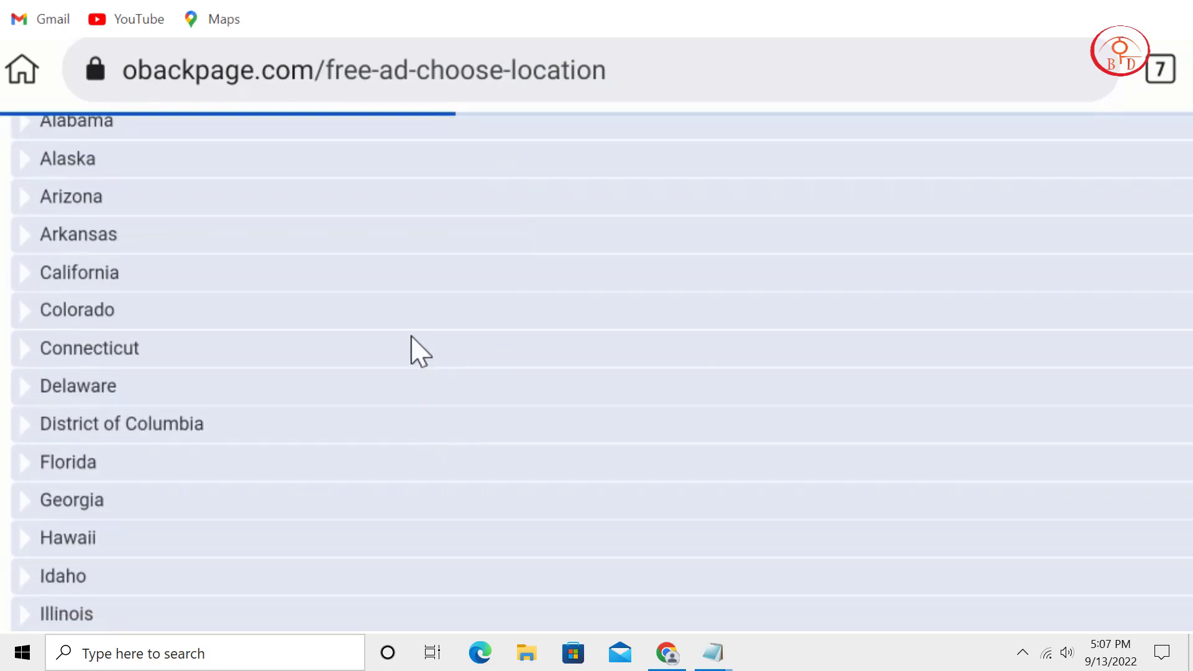
pyautogui.scroll(-6, 413, 341)
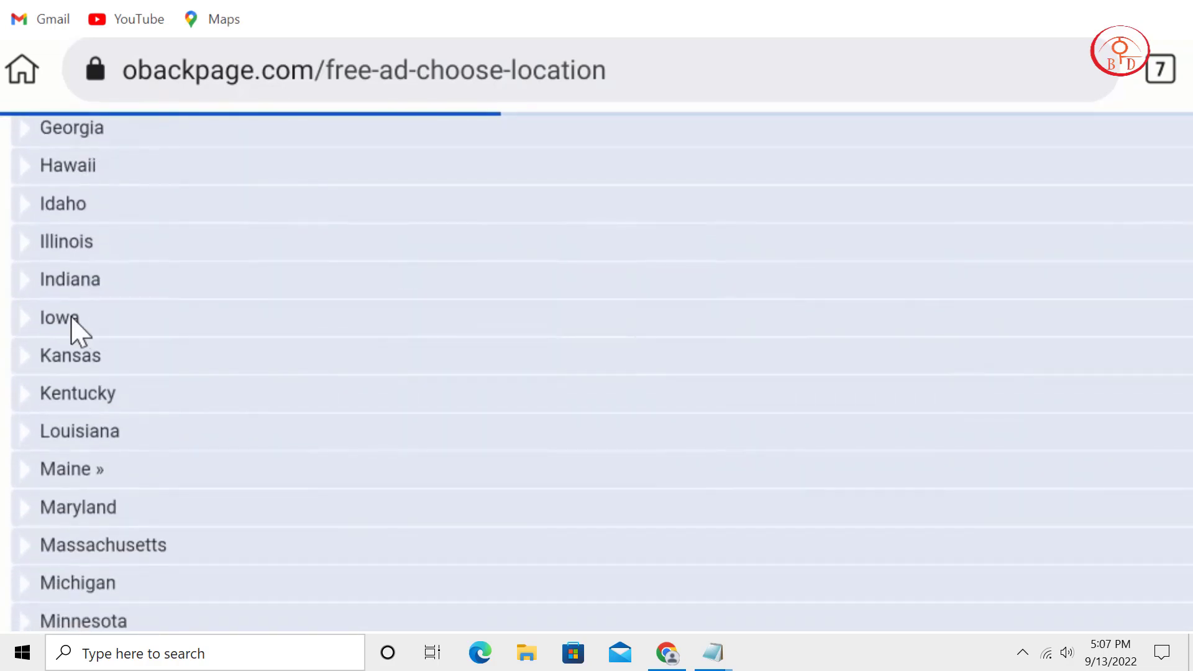
pyautogui.click(71, 318)
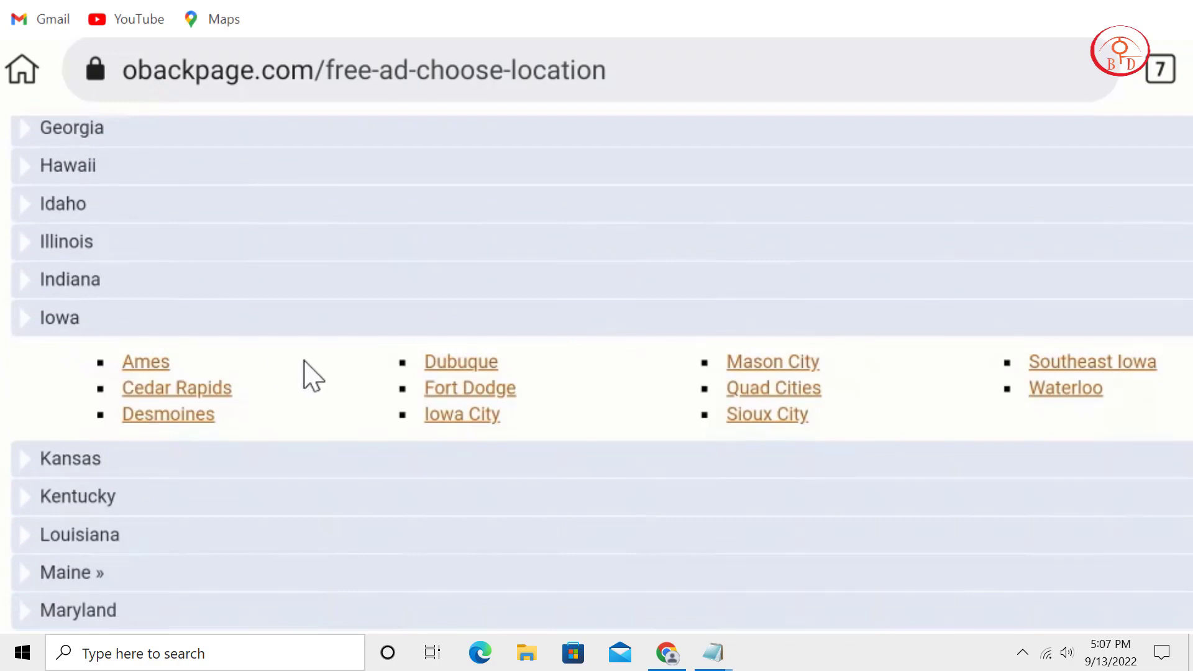
pyautogui.click(143, 371)
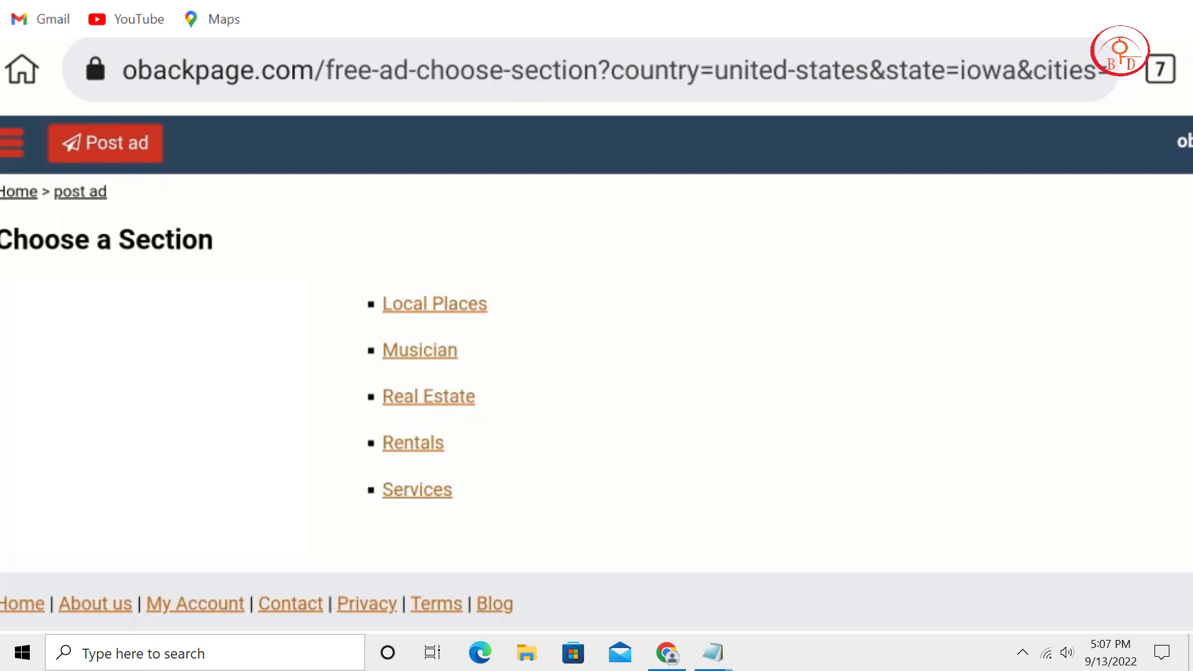
# Choose the Services section and its health & beauty category to open the Write Ad form.
pyautogui.click(432, 491)
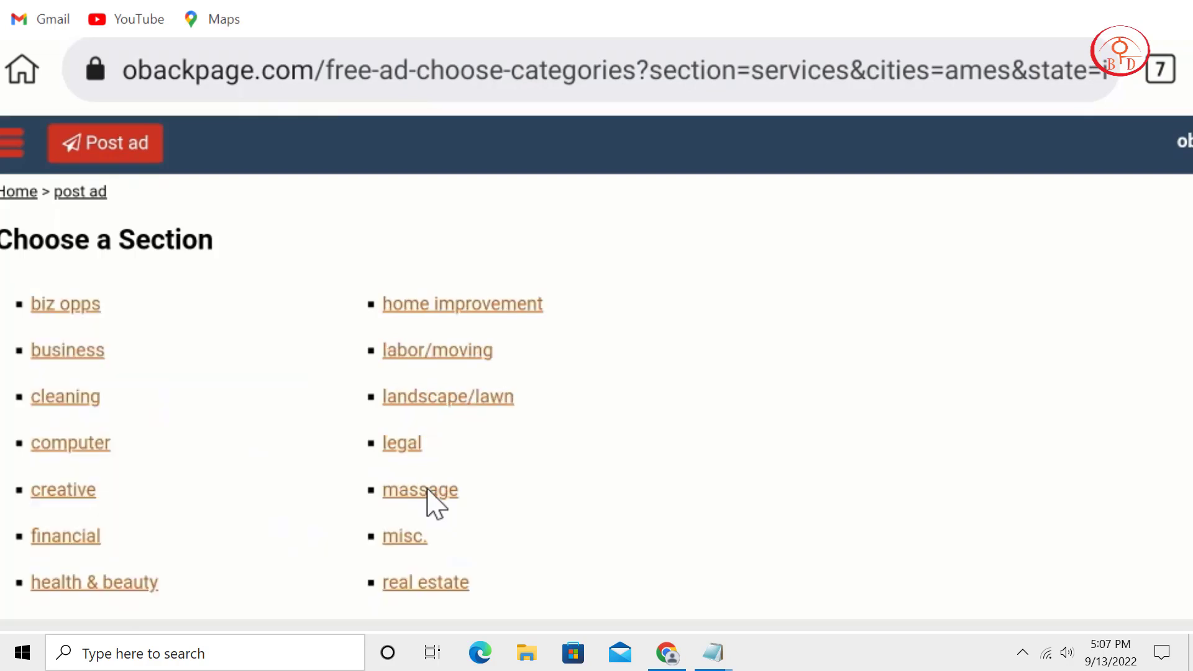
pyautogui.scroll(-1, 764, 479)
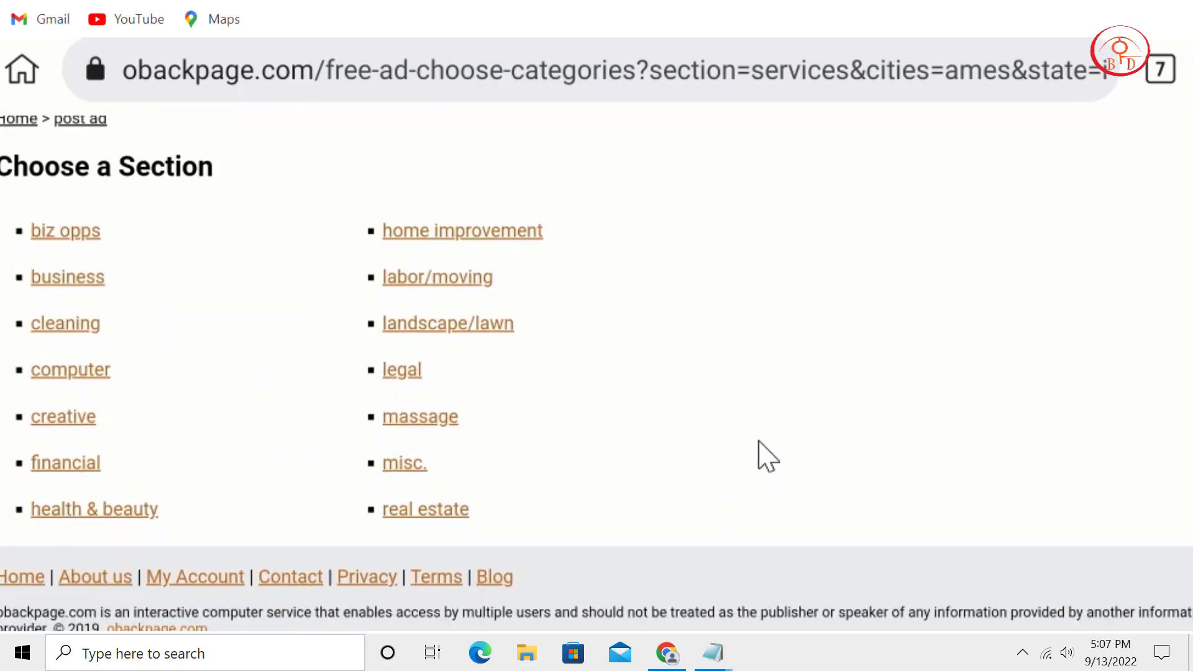
pyautogui.click(116, 515)
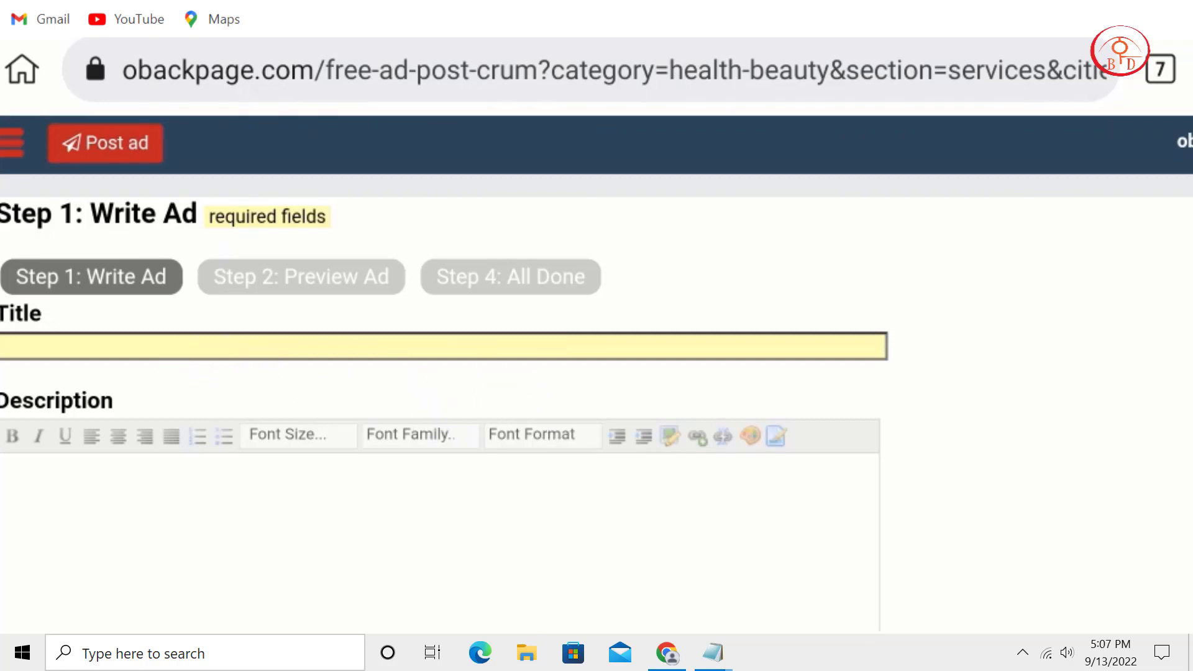
# Copy the first sentence from the Health Beauty notes and paste it as the ad title.
pyautogui.moveTo(713, 653)
pyautogui.click(435, 622)
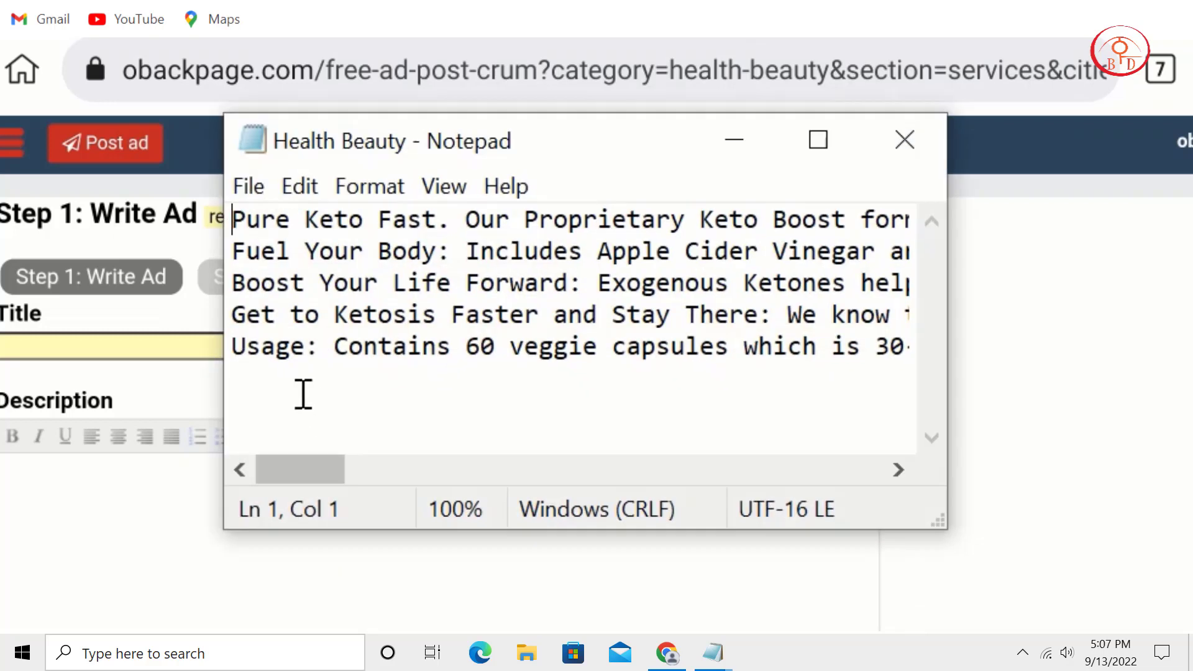
pyautogui.moveTo(240, 217); pyautogui.dragTo(772, 205)
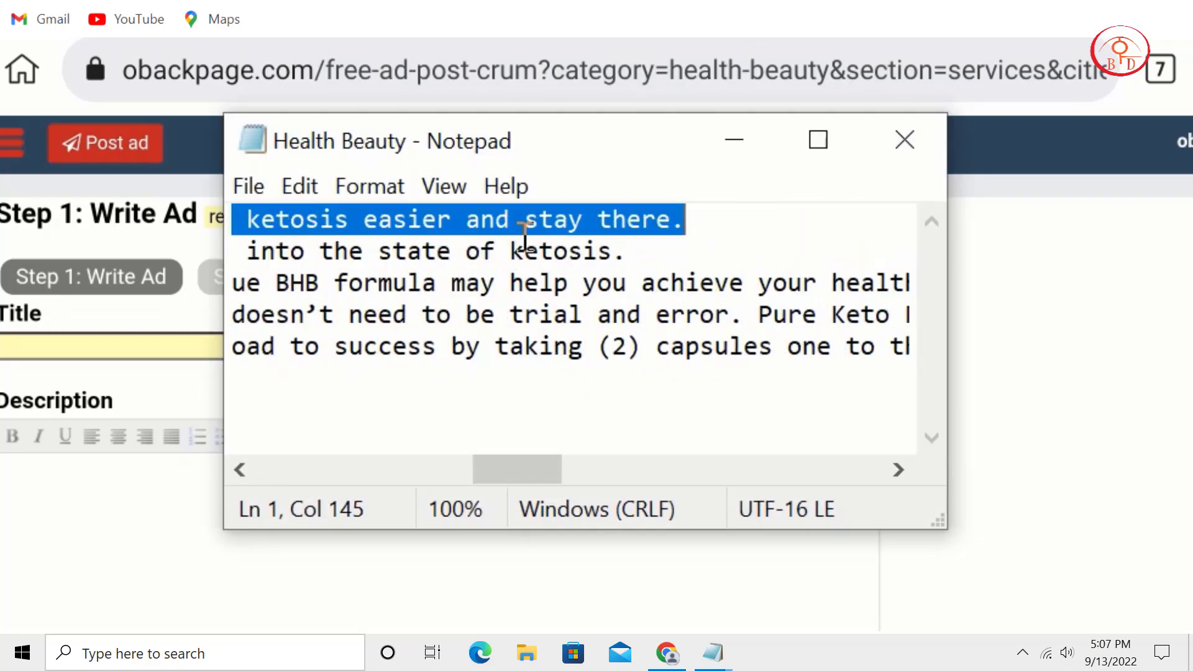
pyautogui.rightClick(525, 227)
pyautogui.click(617, 334)
pyautogui.click(107, 347)
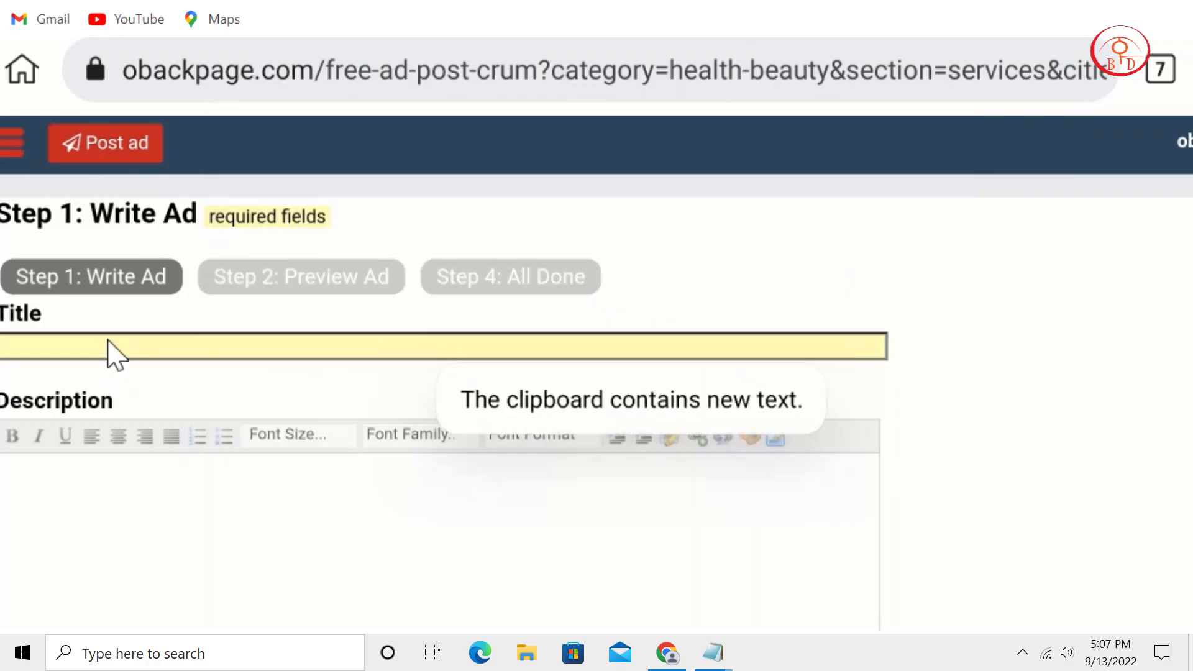
pyautogui.click(107, 346)
pyautogui.click(81, 296)
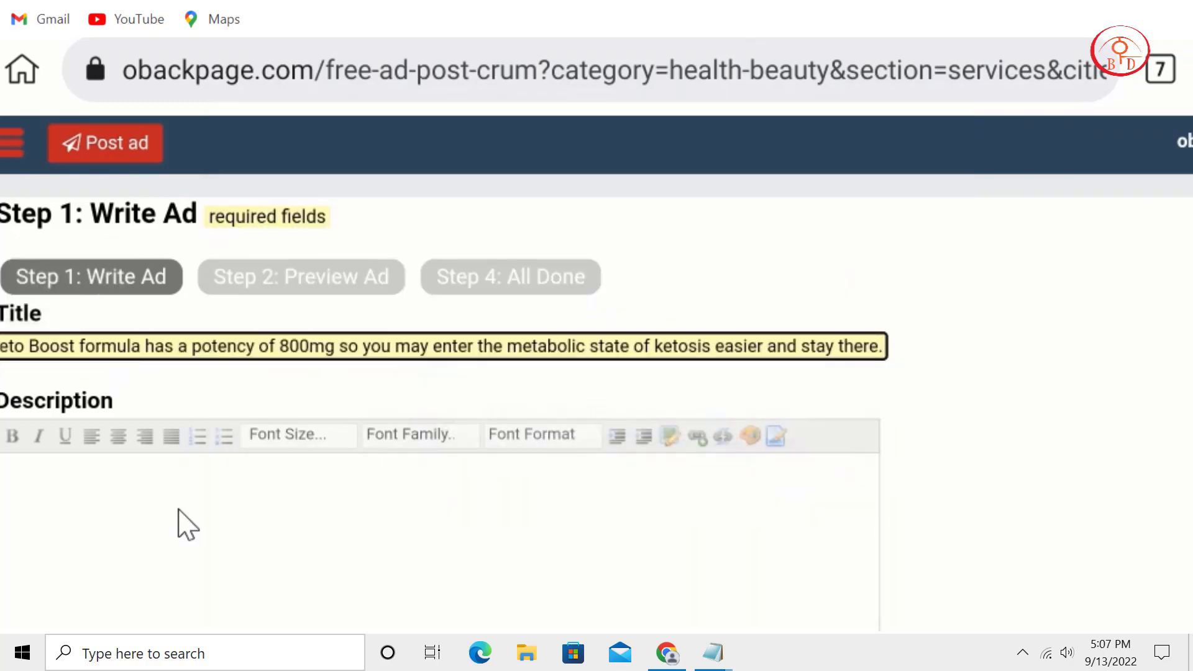
# Copy the Pure Keto Fast product text from the notes into the ad Description.
pyautogui.click(178, 522)
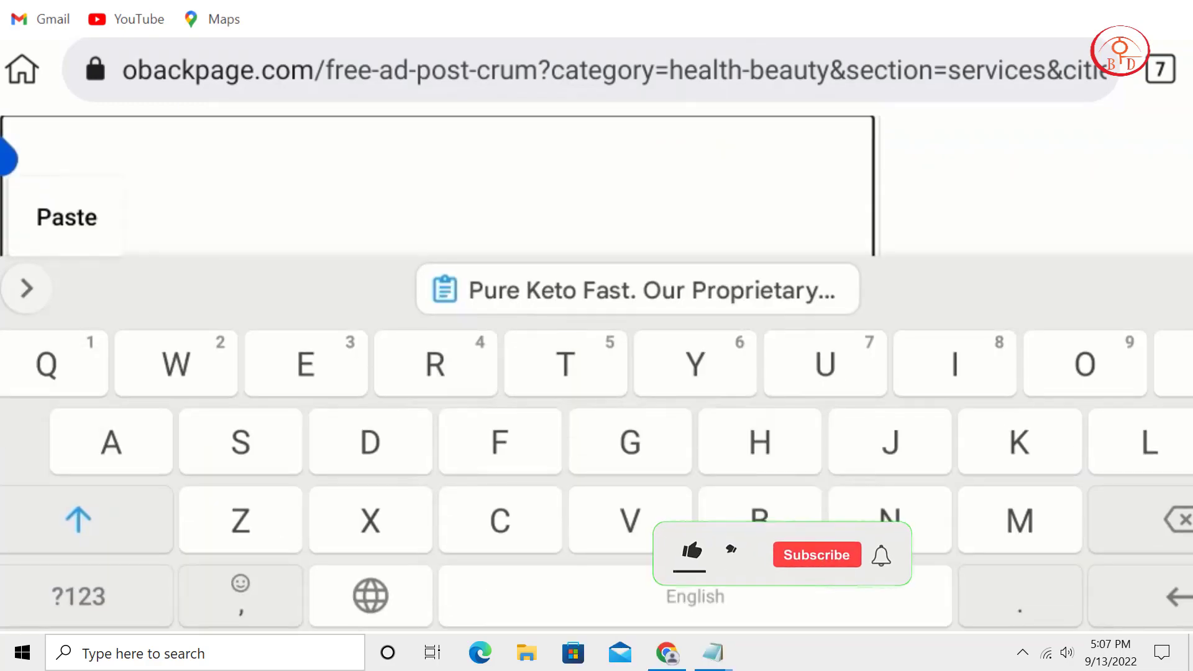
pyautogui.moveTo(713, 653)
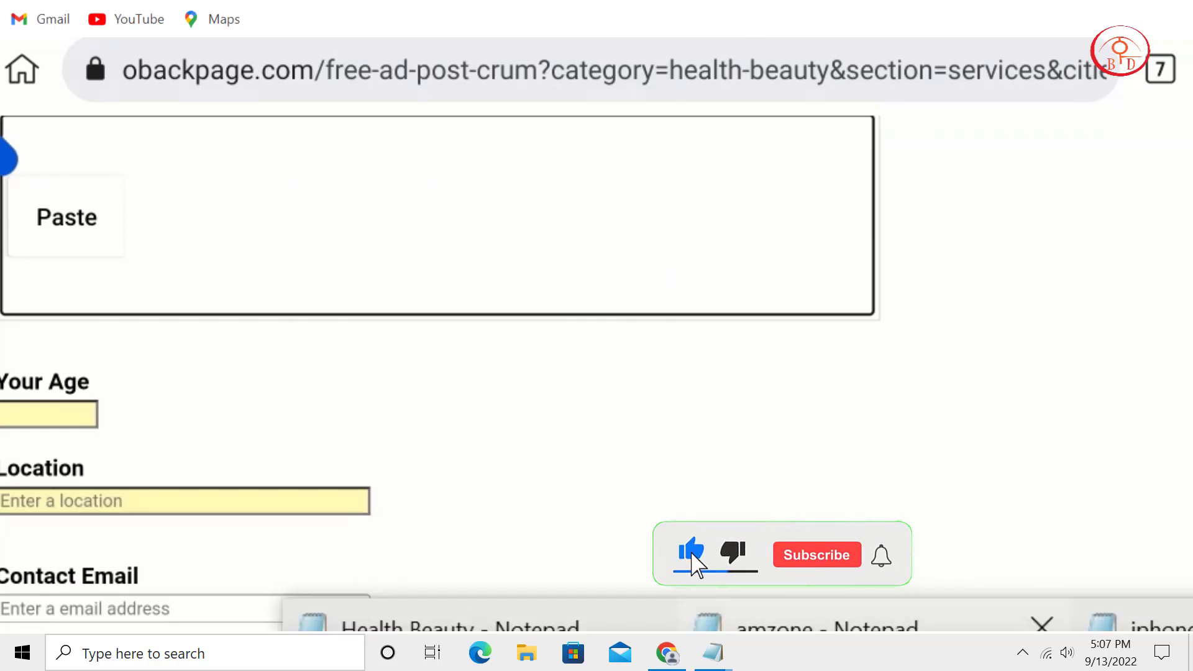
pyautogui.click(404, 629)
pyautogui.click(252, 250)
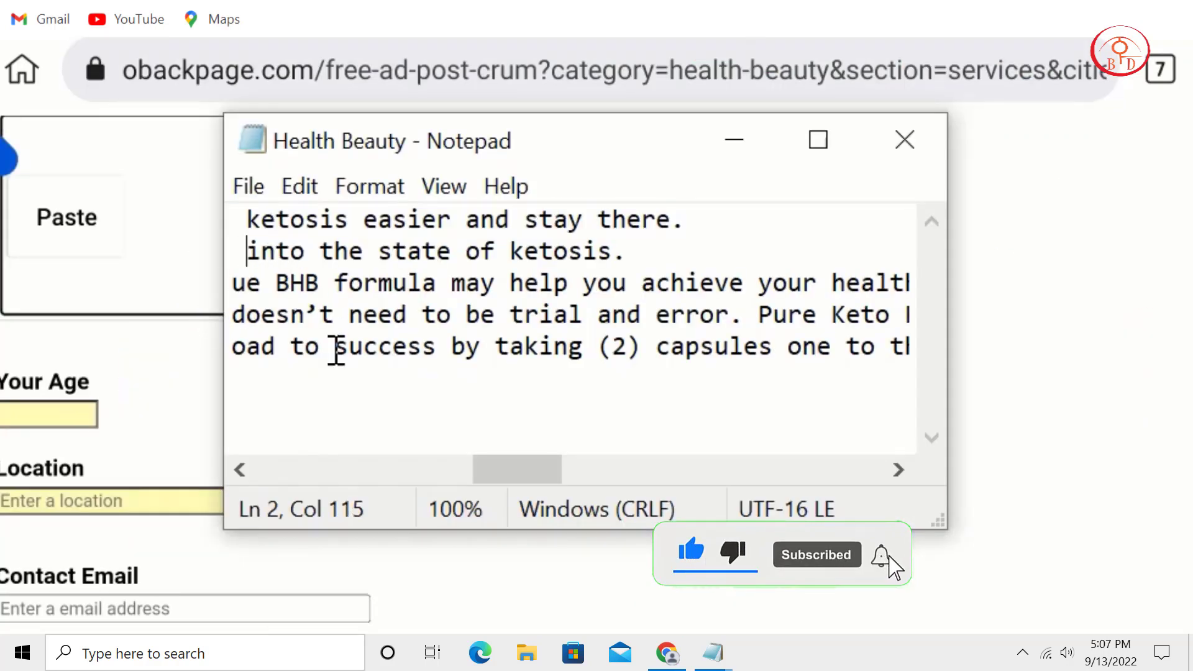
pyautogui.moveTo(541, 471); pyautogui.dragTo(152, 360)
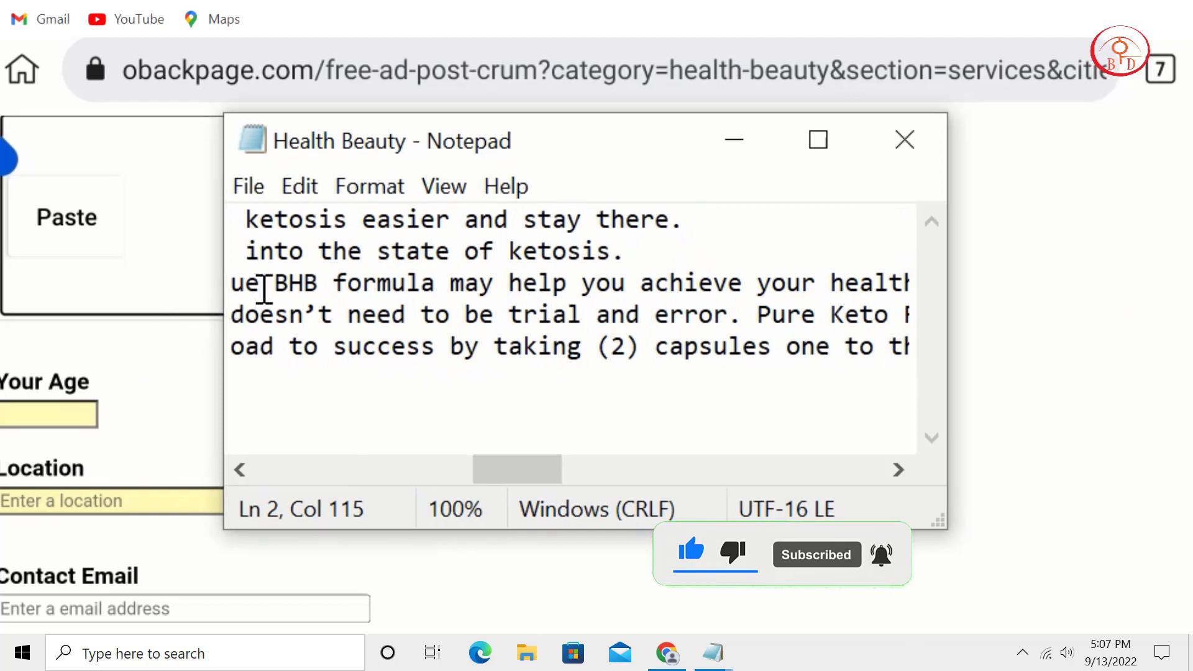
pyautogui.press('Left')
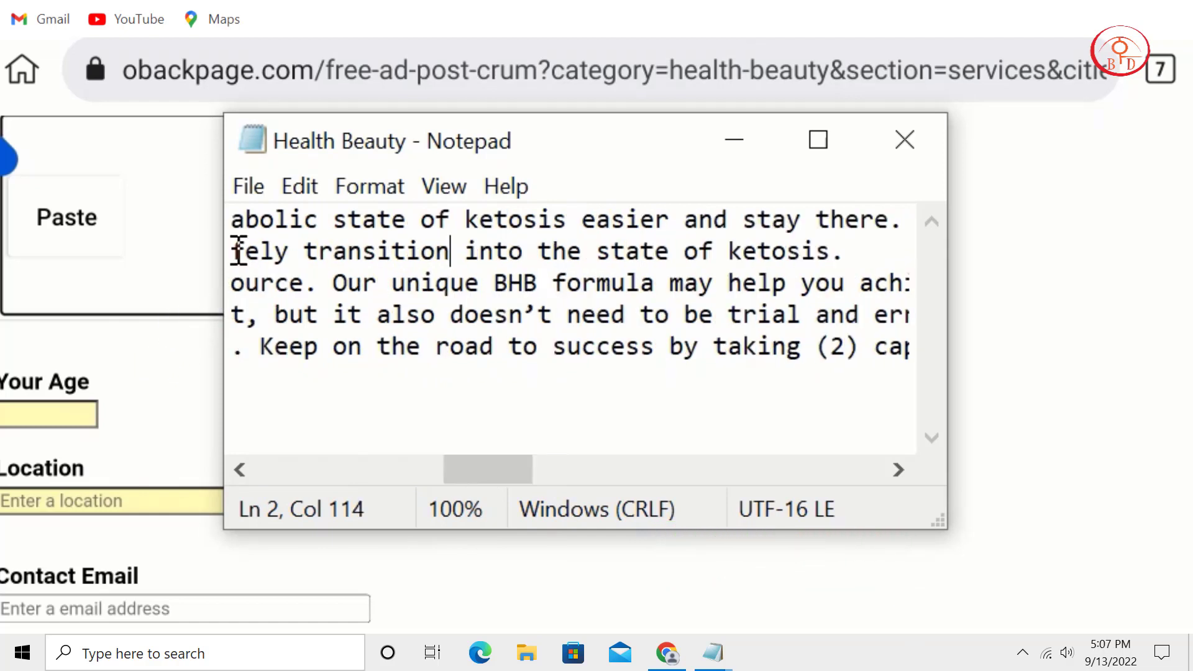
pyautogui.hotkey('ctrl', 'shift', 'End')
pyautogui.hotkey('ctrl', 'c')
pyautogui.click(142, 223)
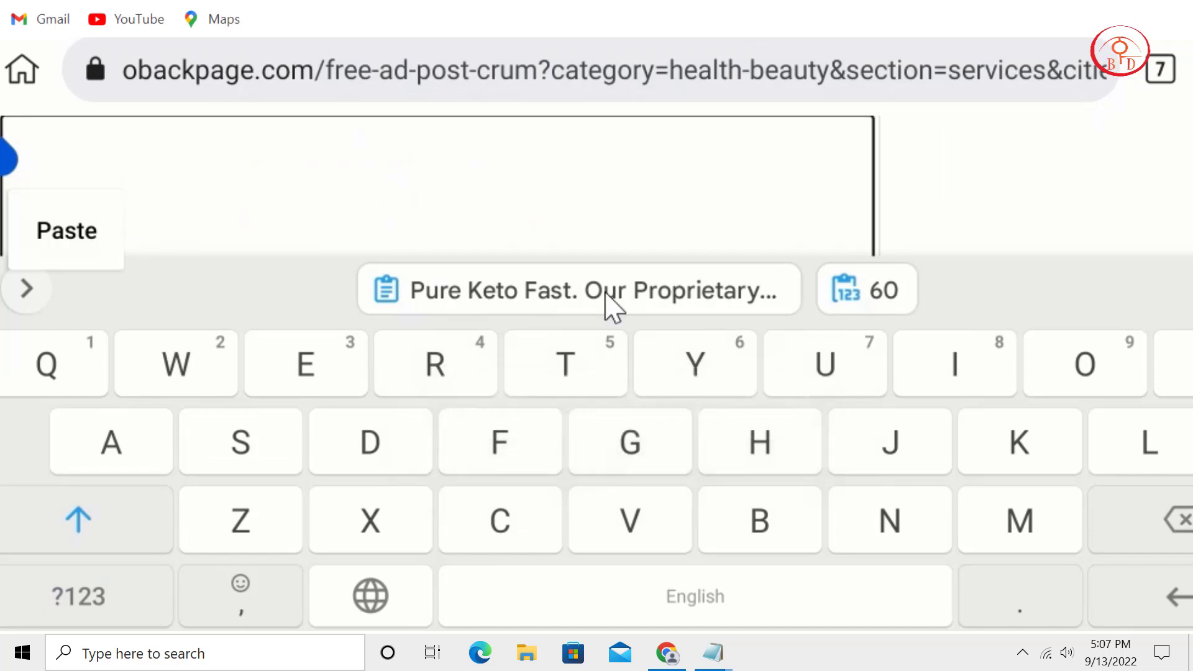
pyautogui.click(613, 309)
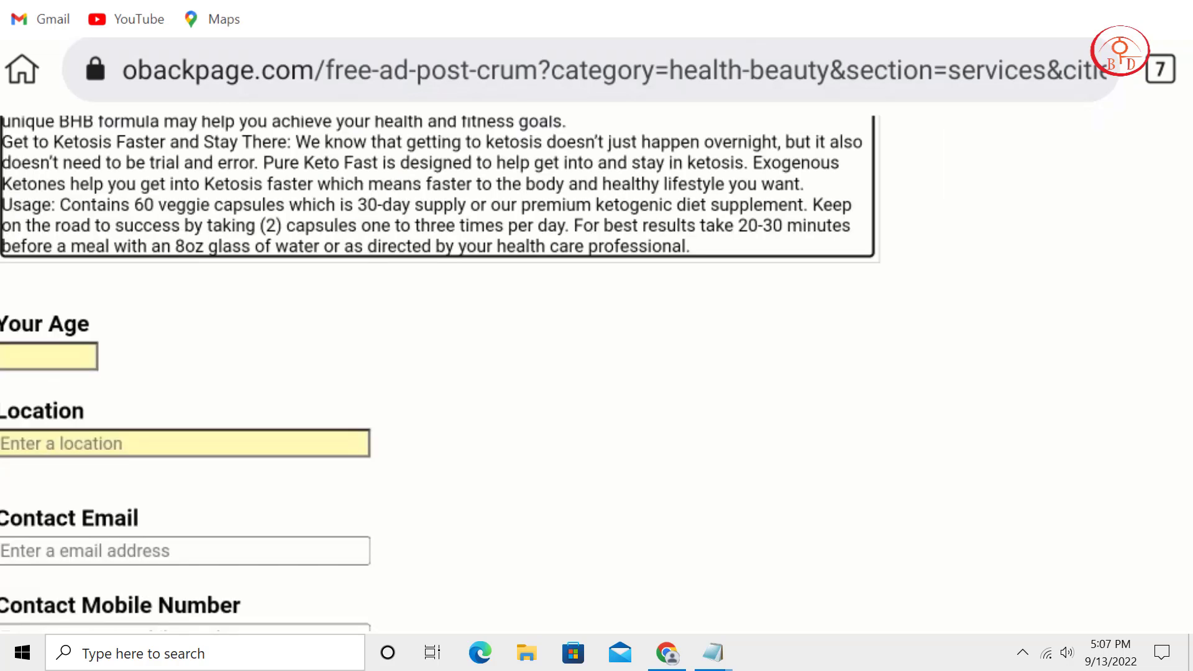
# Append "buy now:" followed by the pasted product link to the description.
pyautogui.click(738, 253)
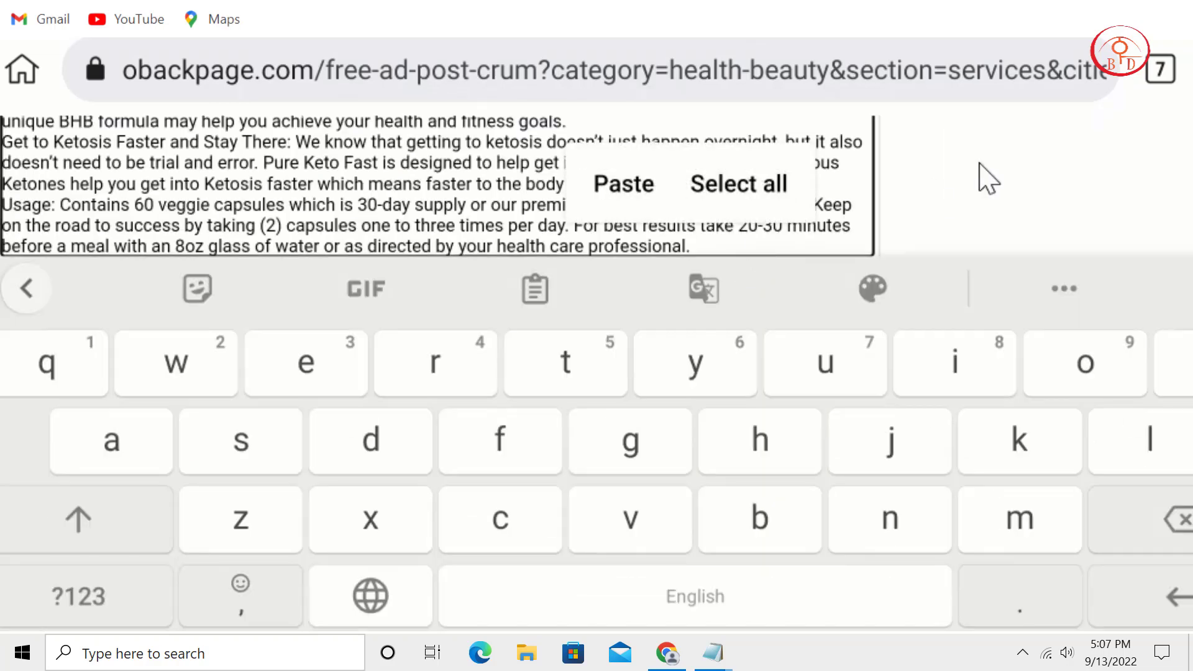
pyautogui.press('Escape')
pyautogui.hotkey('ctrl', 'Home')
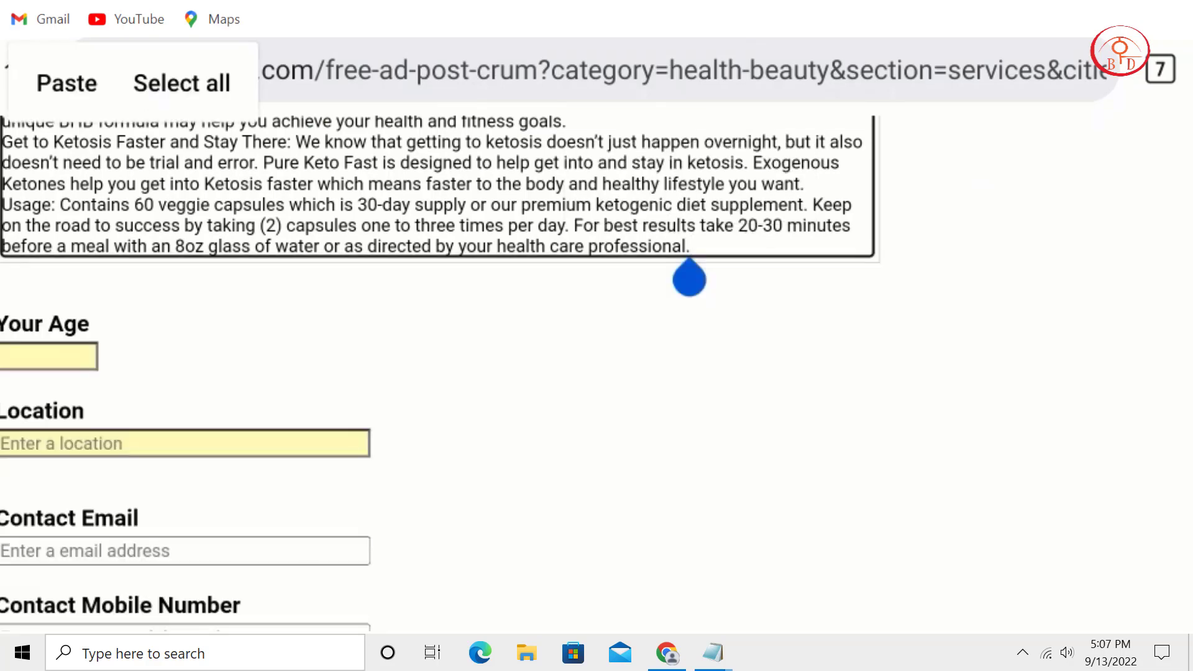
pyautogui.hotkey('ctrl', 'End')
pyautogui.write('buy now:')
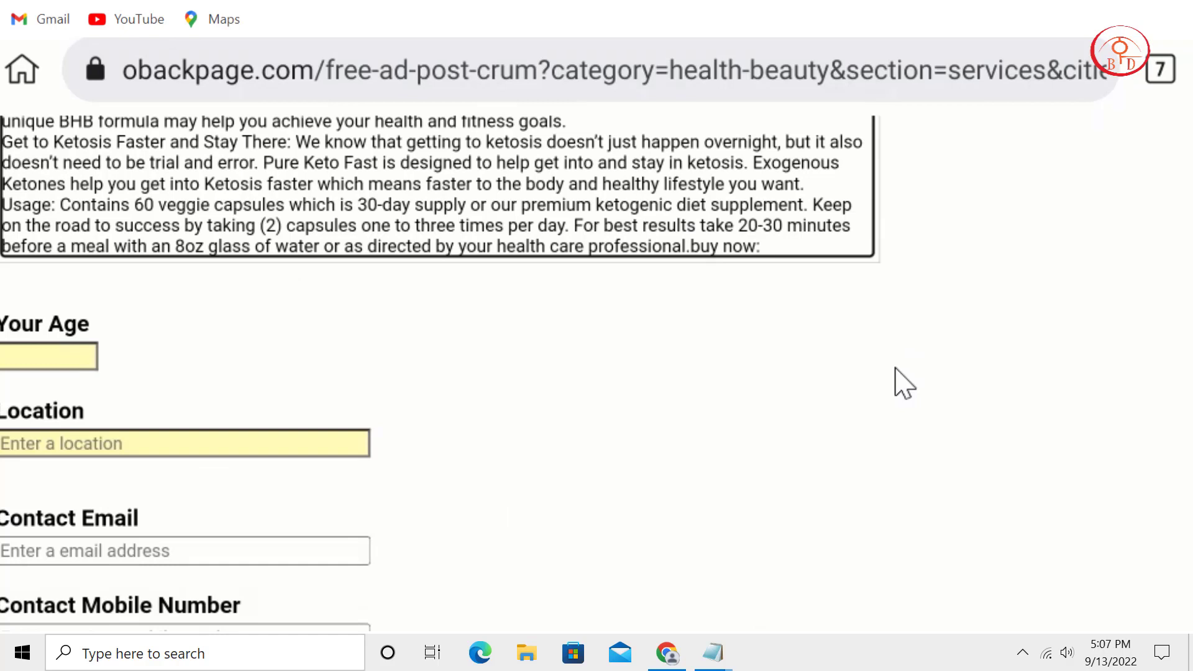
pyautogui.hotkey('ctrl', 'v')
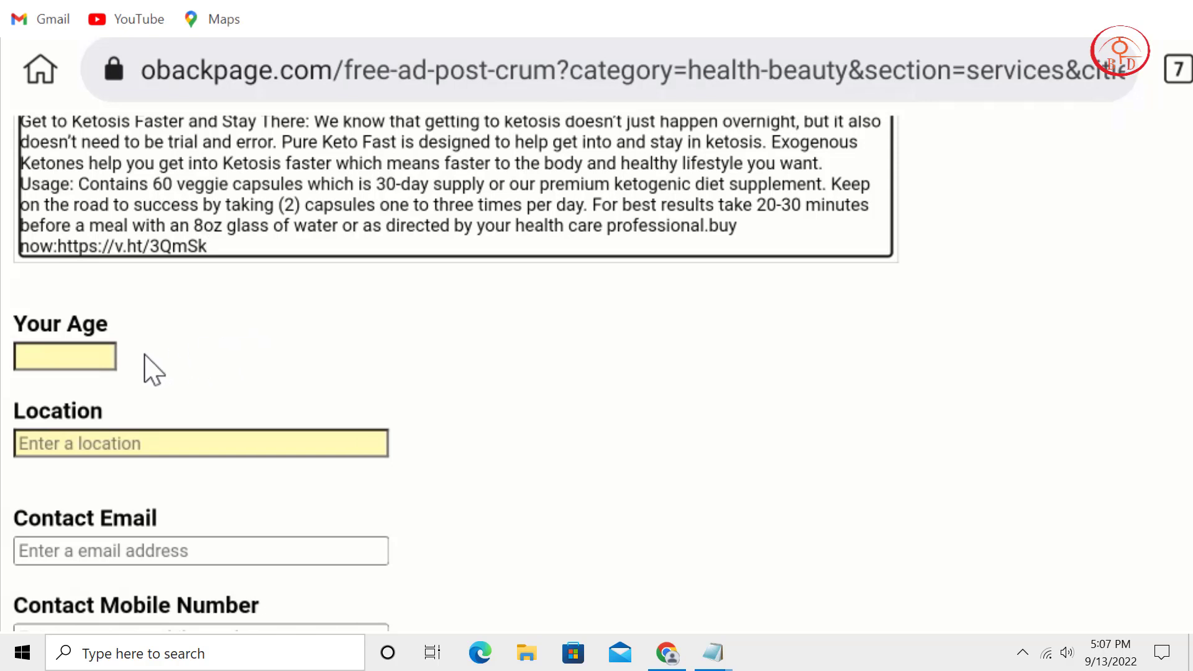
# Enter 18 as the poster's age in the Your Age field.
pyautogui.click(81, 355)
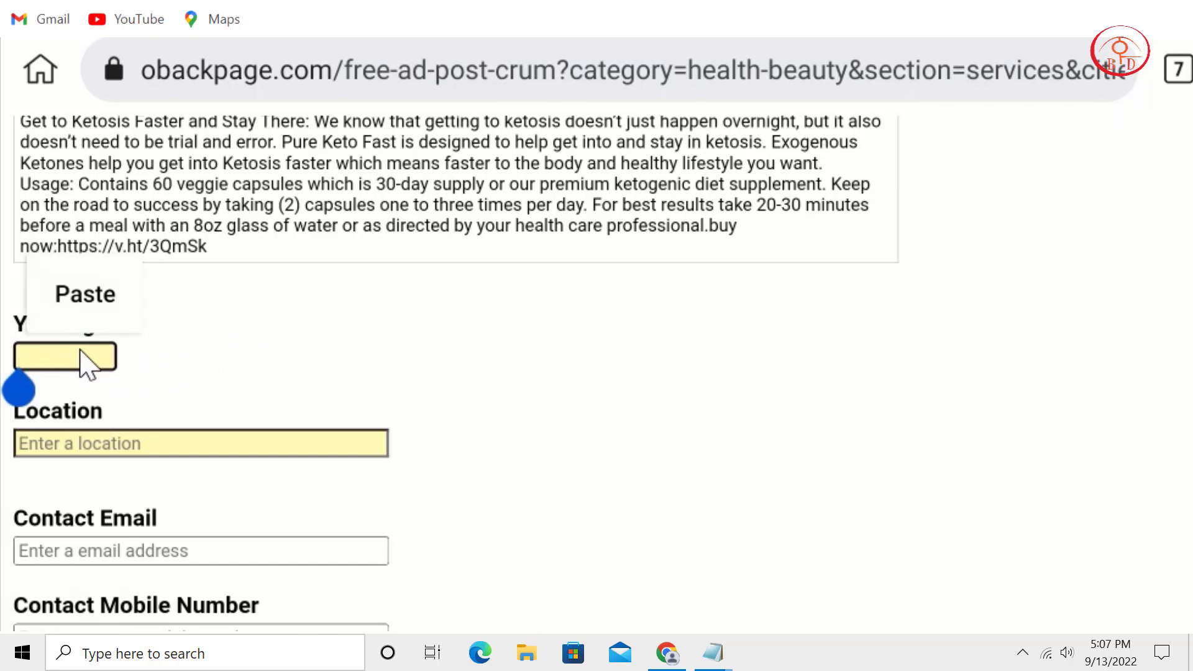
pyautogui.write('12')
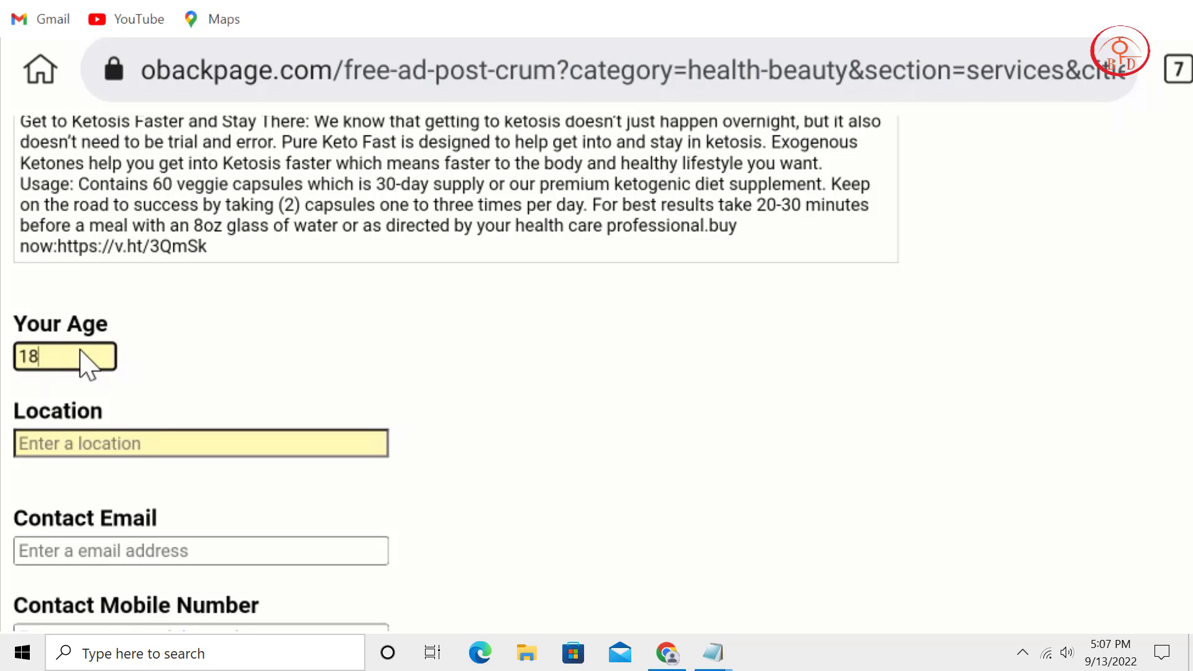
# Enter usa as the ad's location.
pyautogui.click(283, 446)
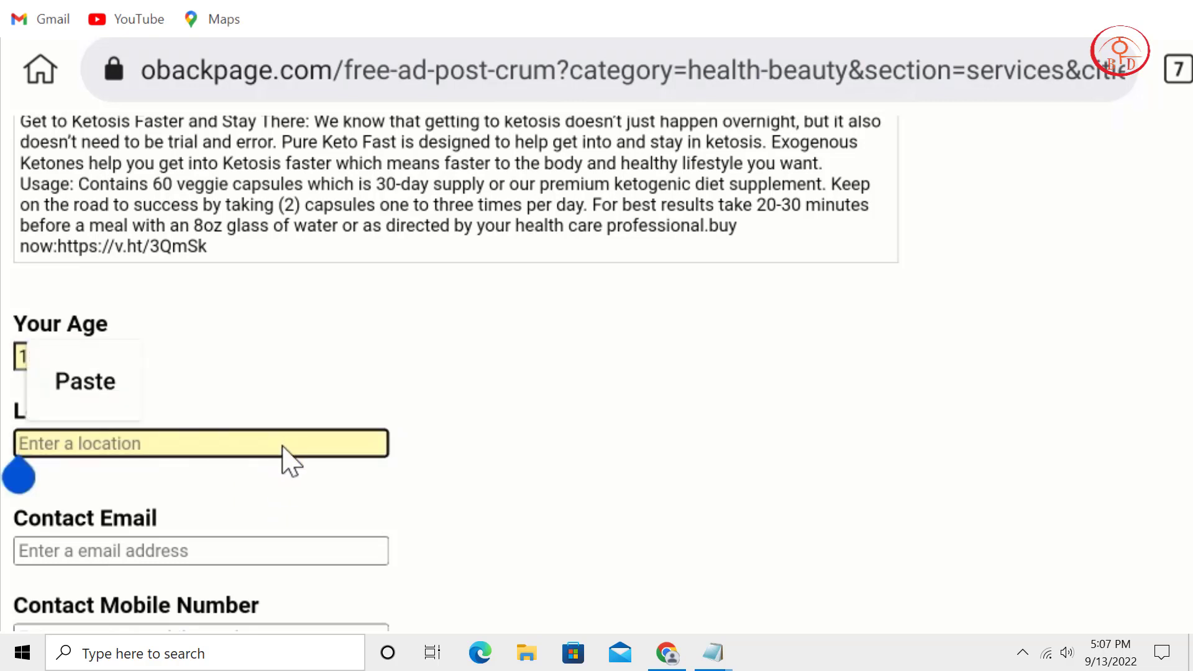
pyautogui.write('usa')
pyautogui.scroll(-2, 305, 404)
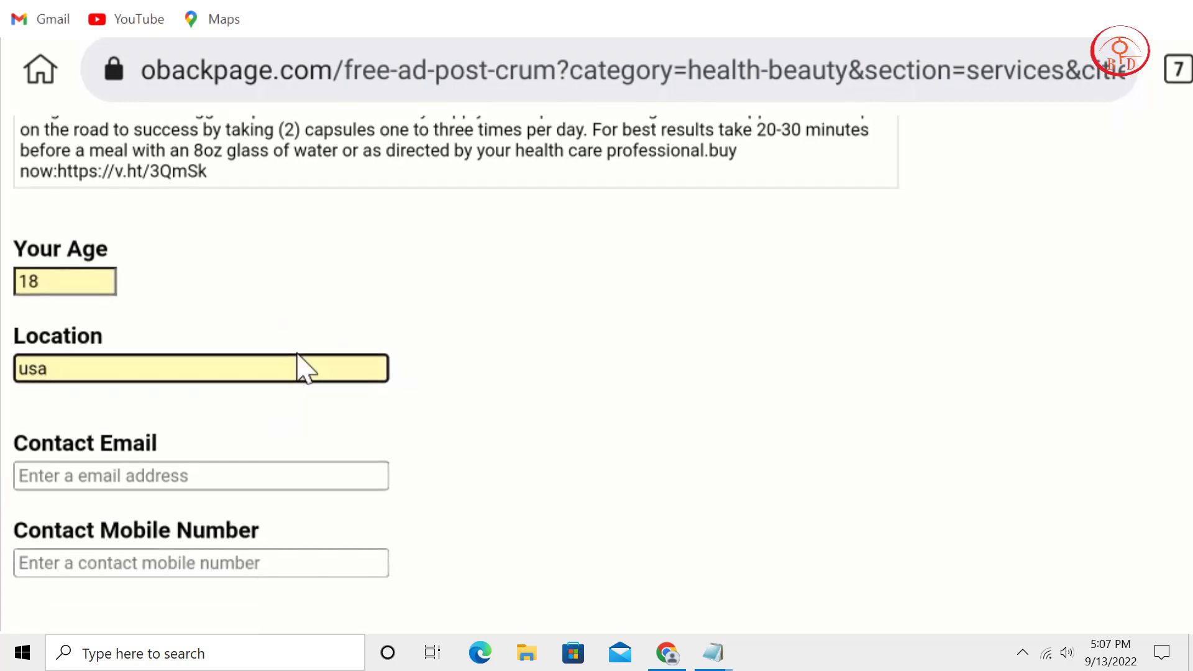
pyautogui.scroll(-2, 298, 269)
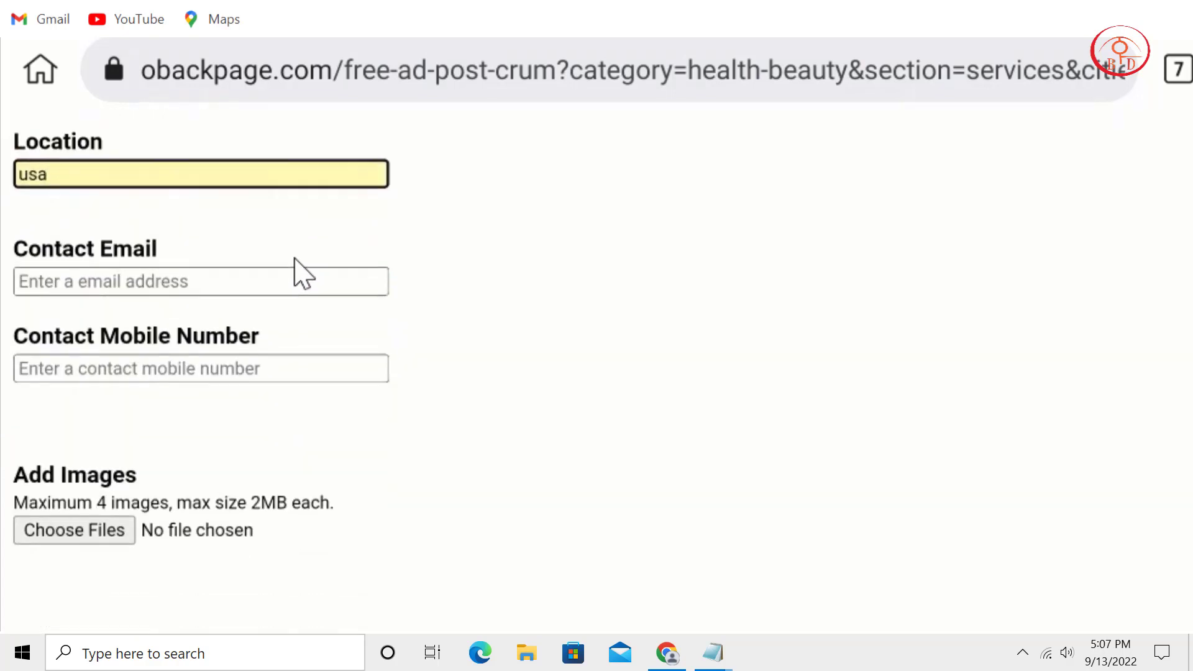
pyautogui.scroll(-2, 339, 292)
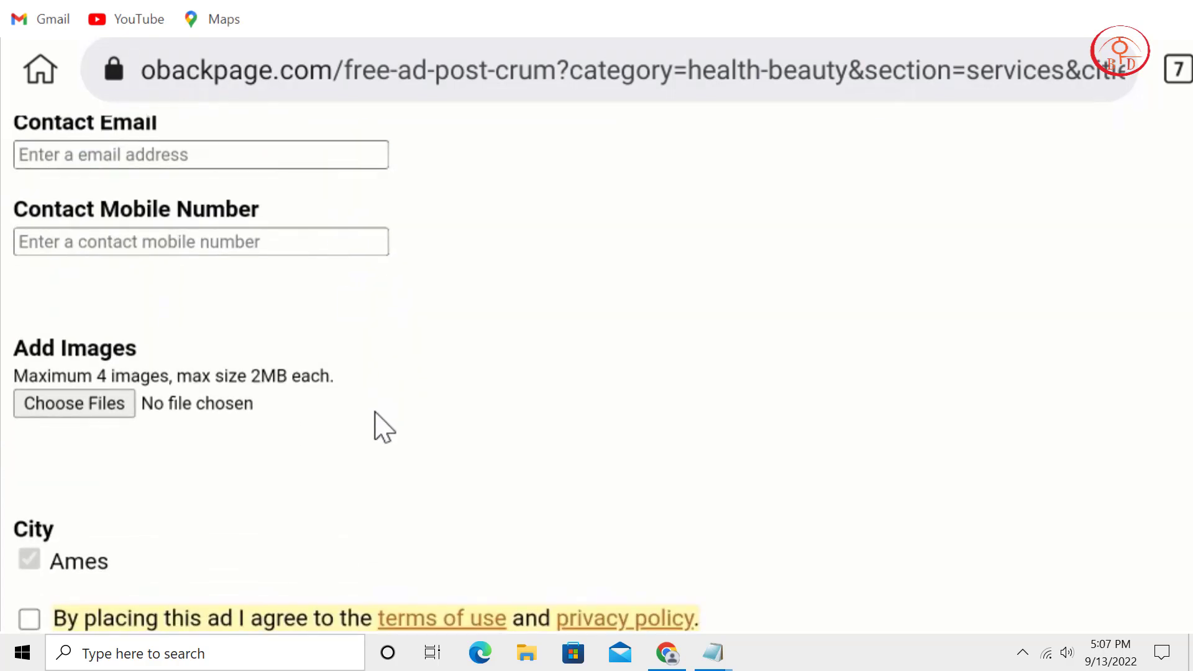
pyautogui.scroll(-1, 386, 361)
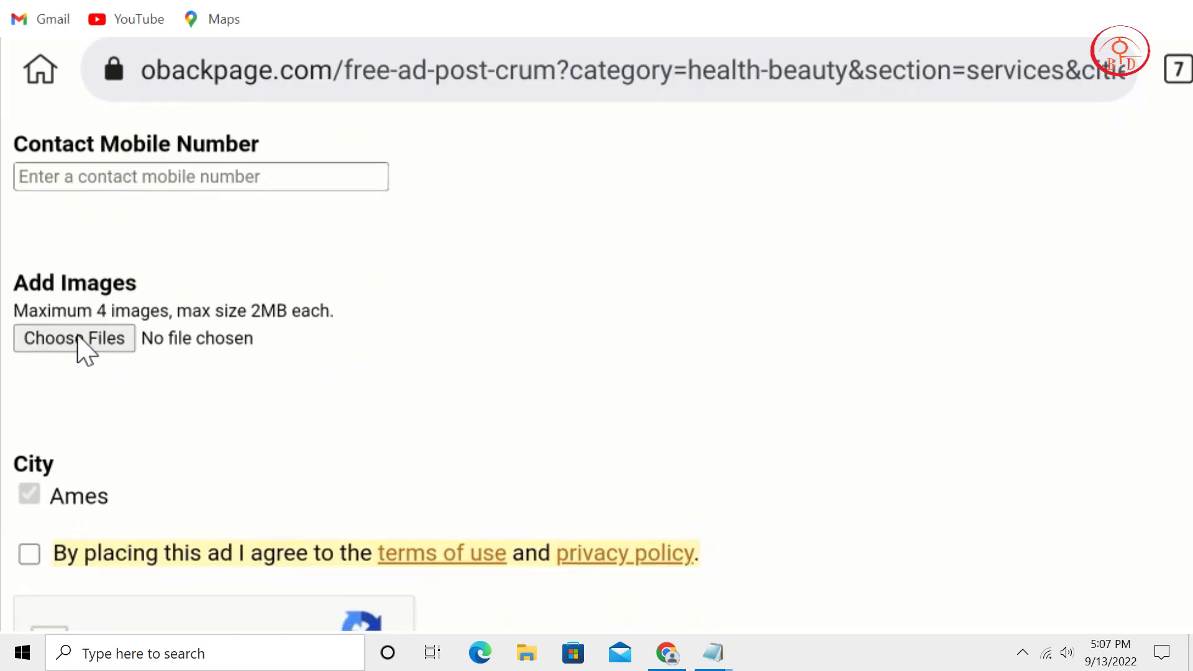
# Attach the KETO product image, accept the terms, pass reCAPTCHA and submit for preview.
pyautogui.click(75, 339)
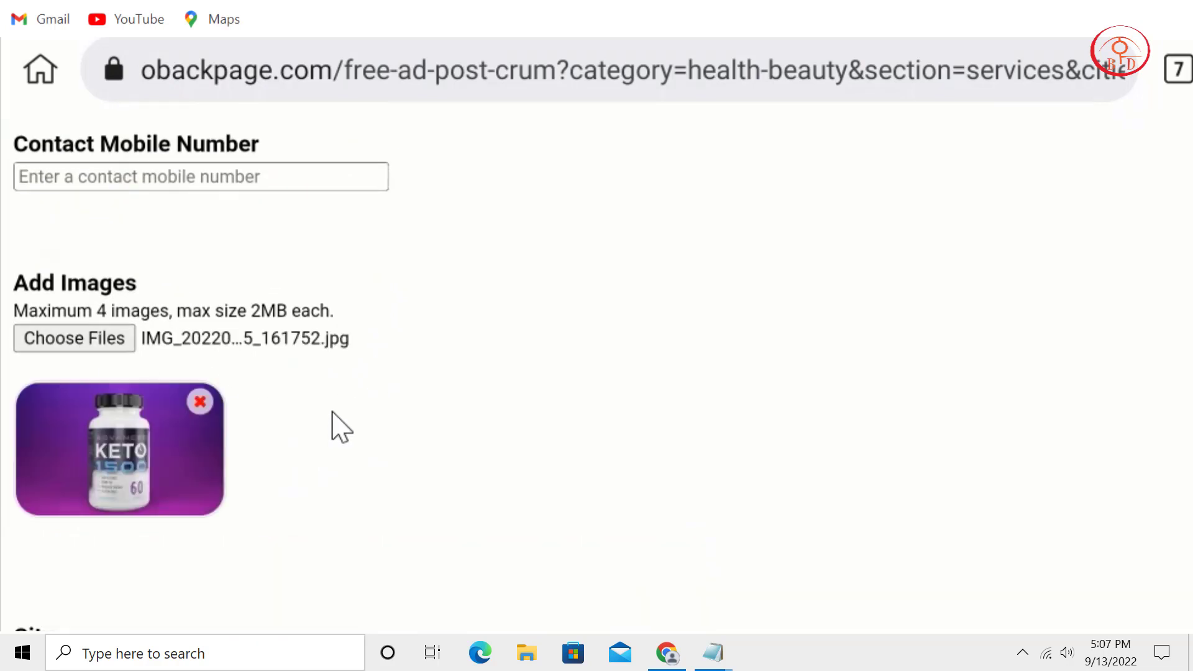
pyautogui.scroll(-2, 360, 263)
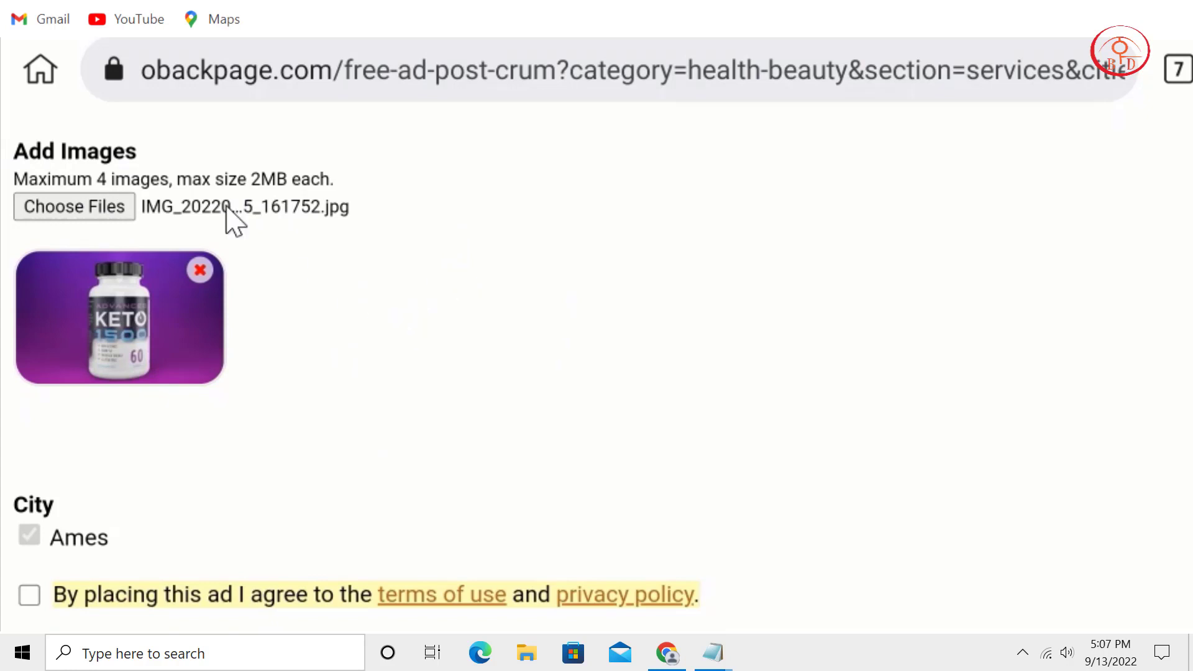
pyautogui.scroll(-4, 311, 435)
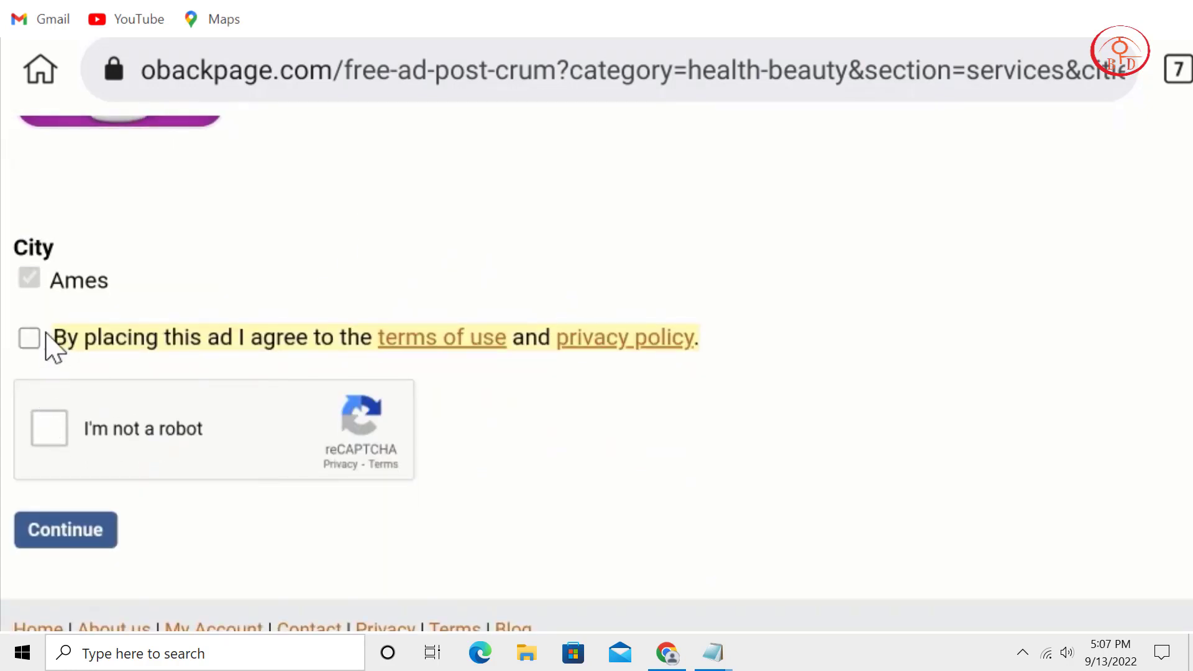
pyautogui.click(32, 339)
pyautogui.click(49, 435)
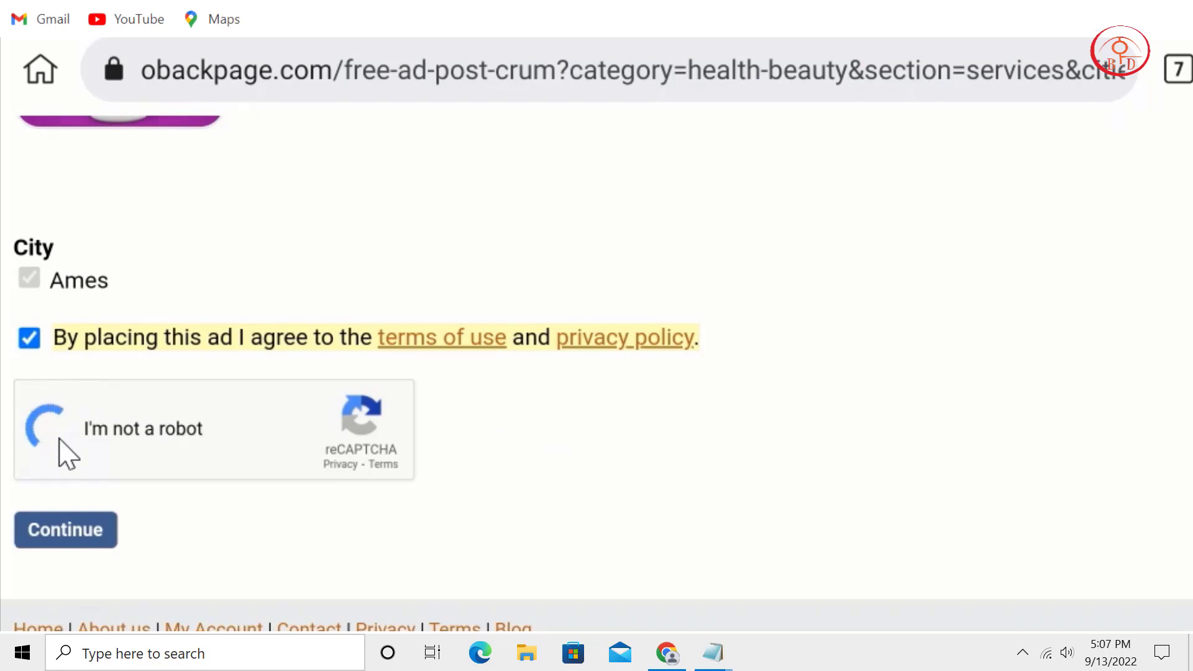
pyautogui.scroll(1, 413, 600)
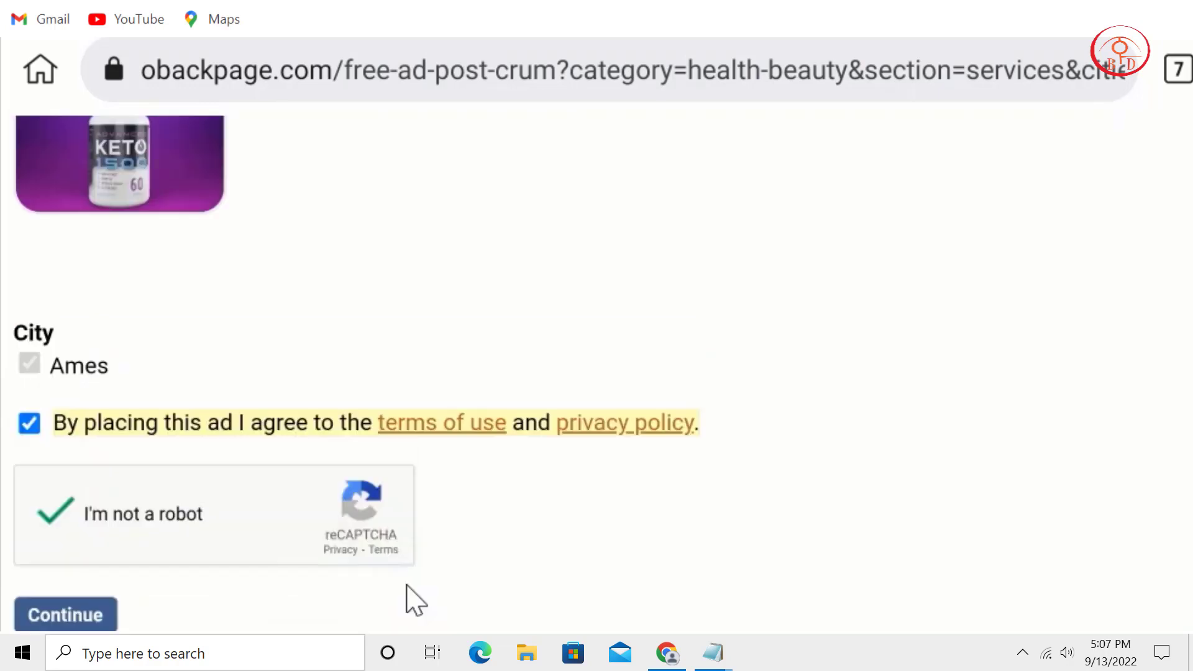
pyautogui.scroll(-2, 429, 447)
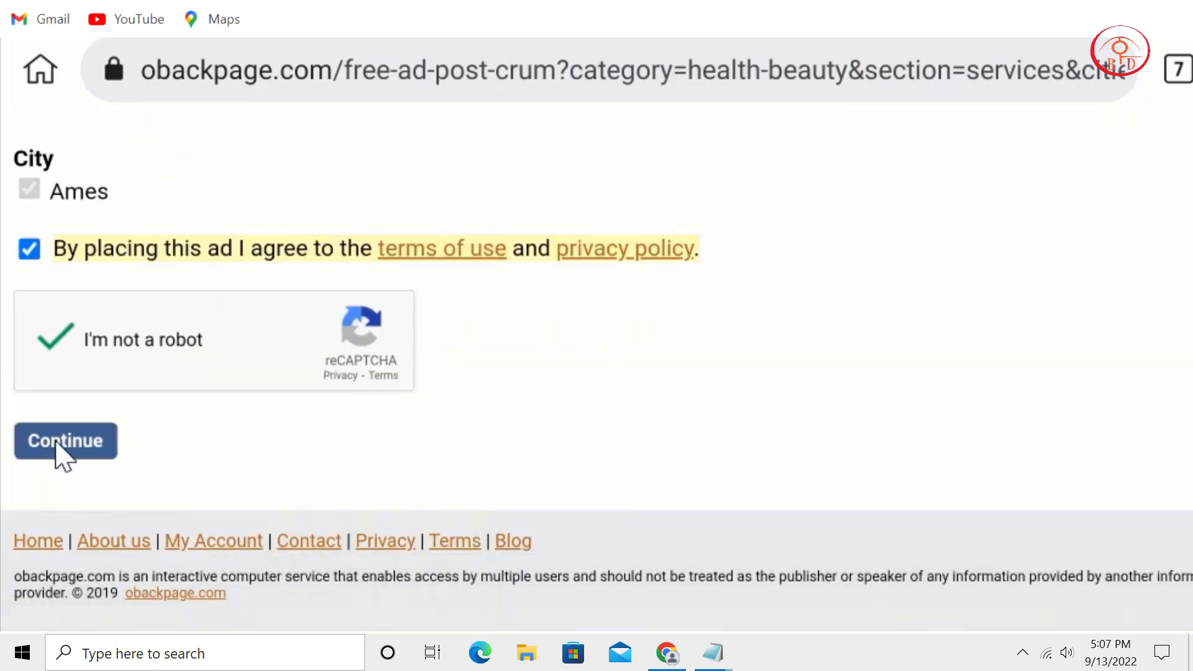
pyautogui.click(59, 442)
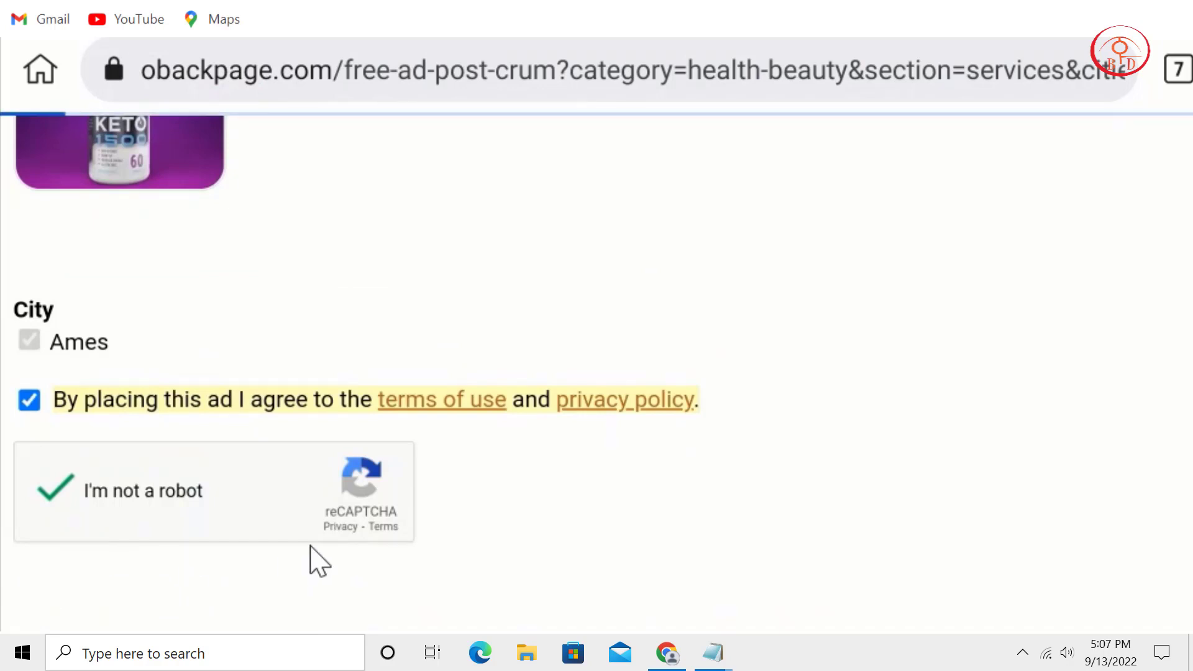
# Pass the reCAPTCHA on the preview page and place the Pure Keto Fast ad.
pyautogui.scroll(-1, 769, 241)
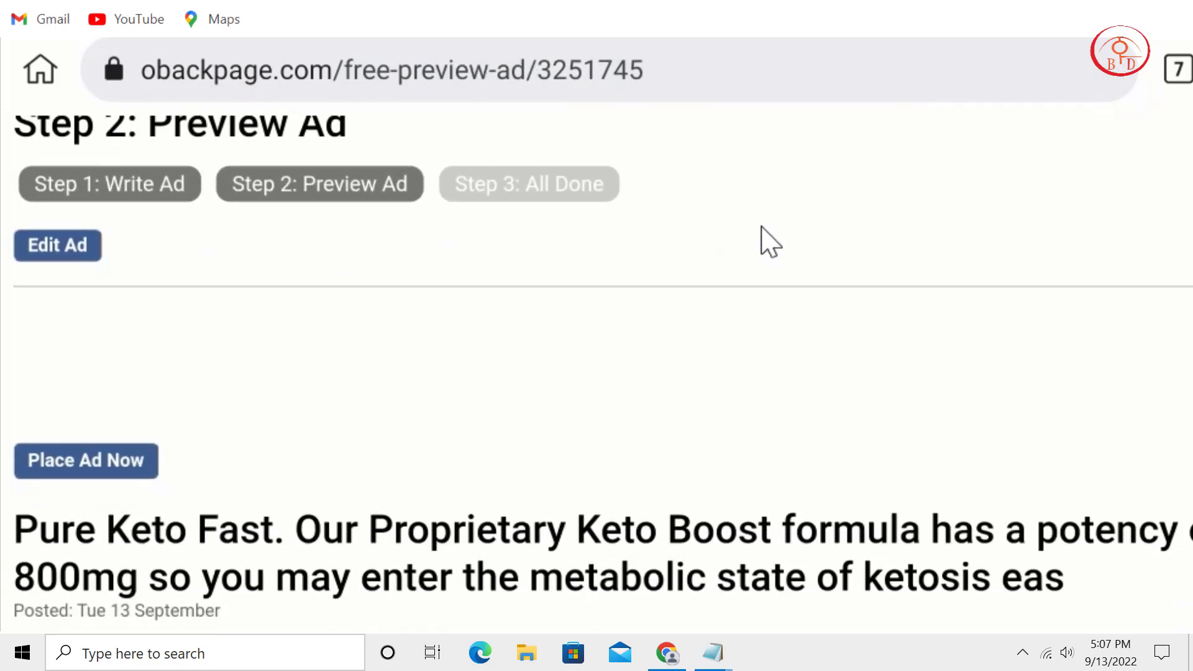
pyautogui.scroll(-3, 683, 262)
pyautogui.scroll(4, 565, 512)
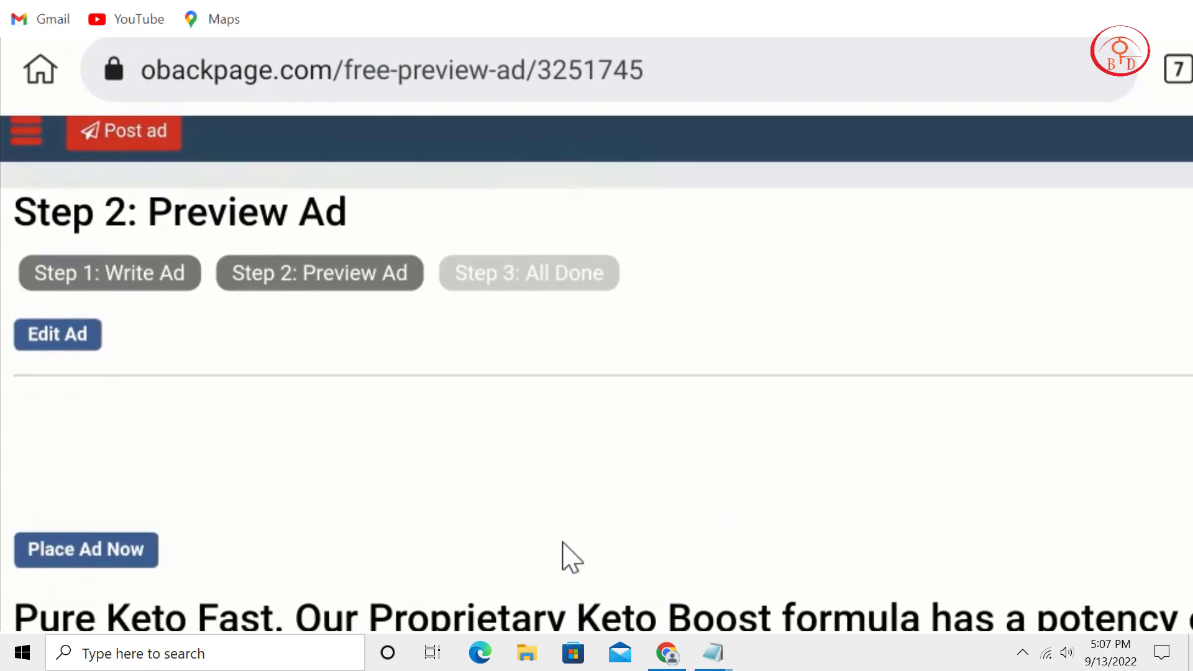
pyautogui.scroll(-3, 565, 547)
pyautogui.scroll(-1, 680, 559)
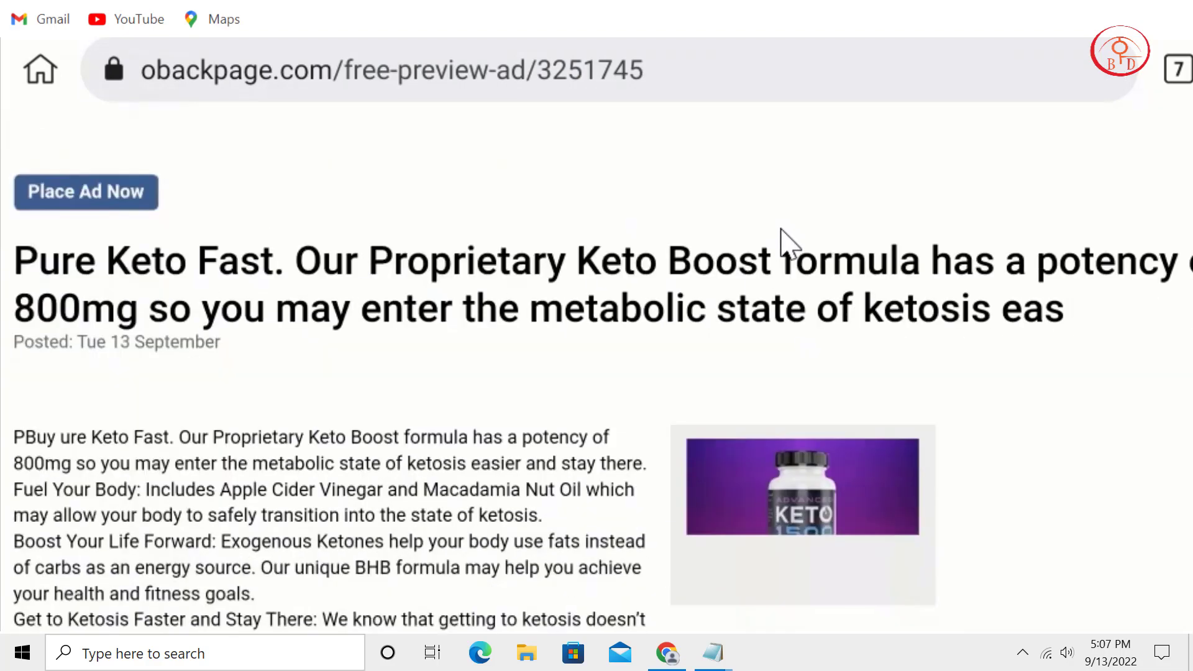
pyautogui.scroll(-6, 680, 445)
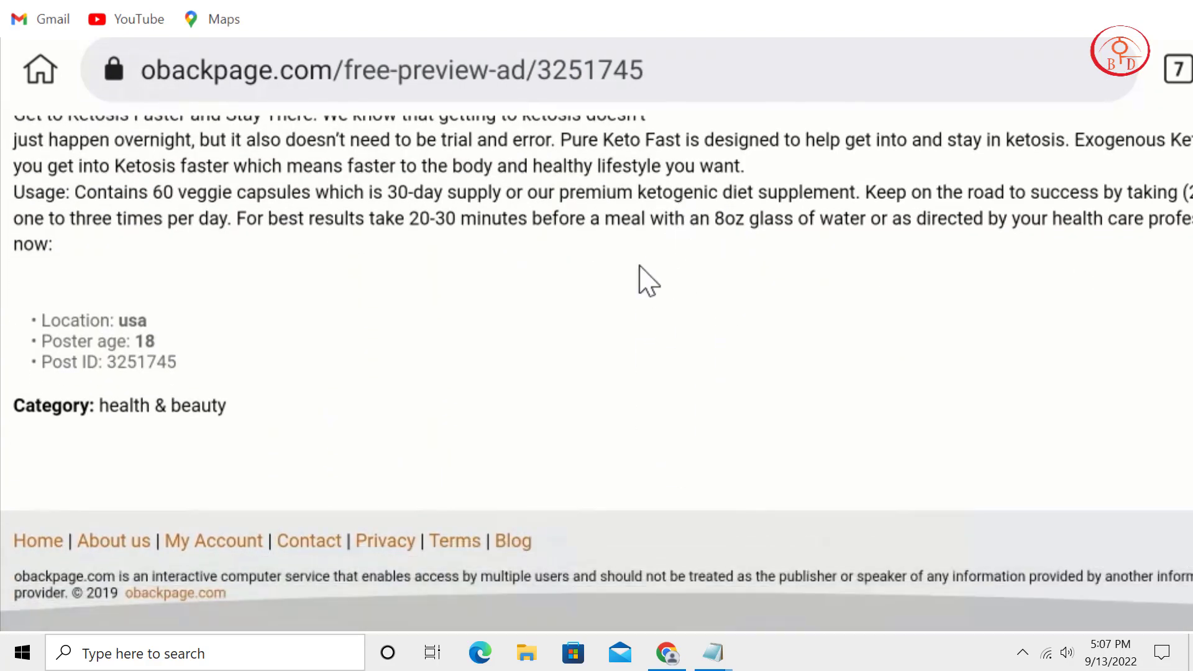
pyautogui.scroll(10, 646, 279)
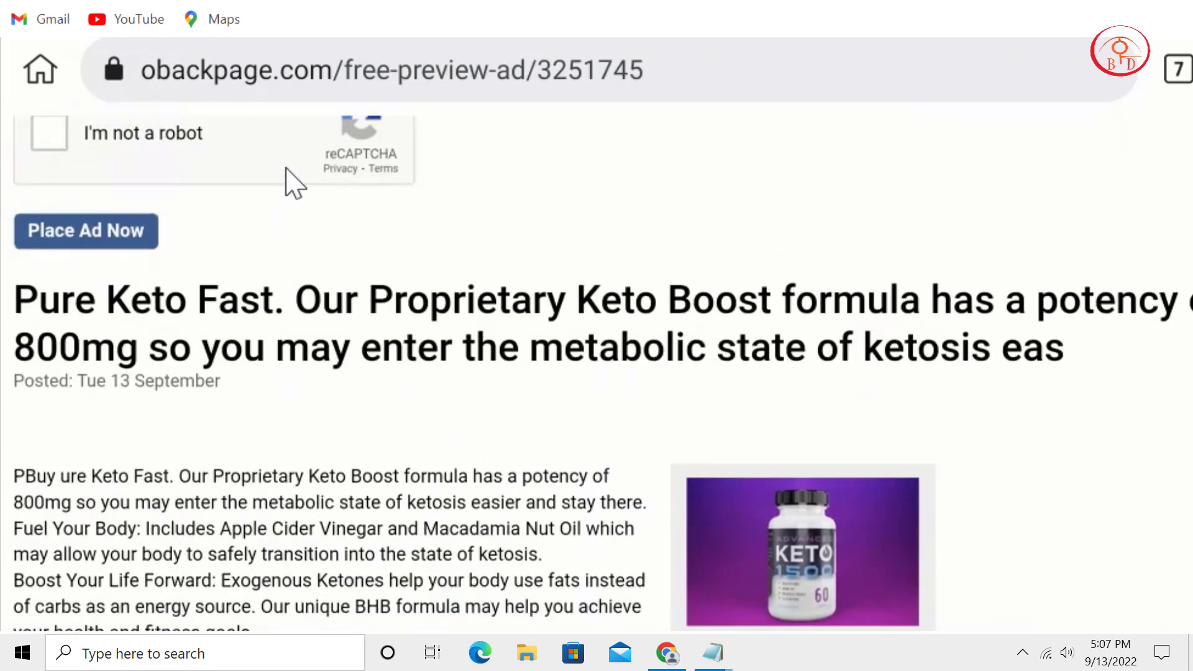
pyautogui.click(48, 144)
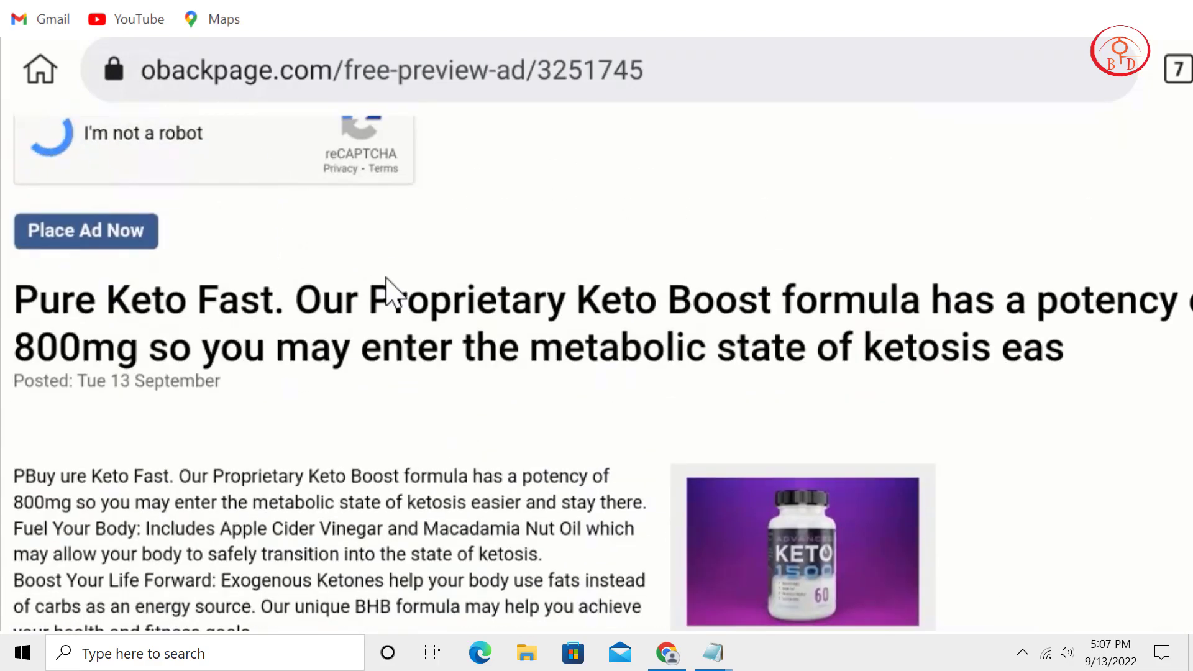
pyautogui.scroll(3, 708, 494)
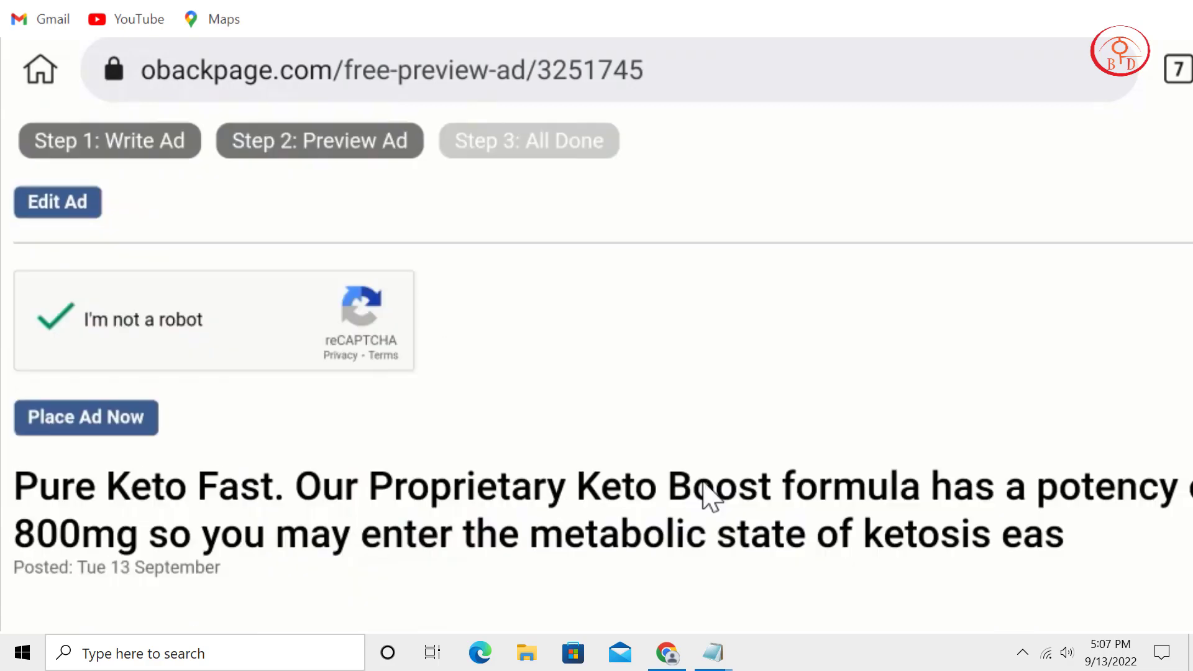
pyautogui.scroll(1, 453, 404)
pyautogui.scroll(-1, 453, 404)
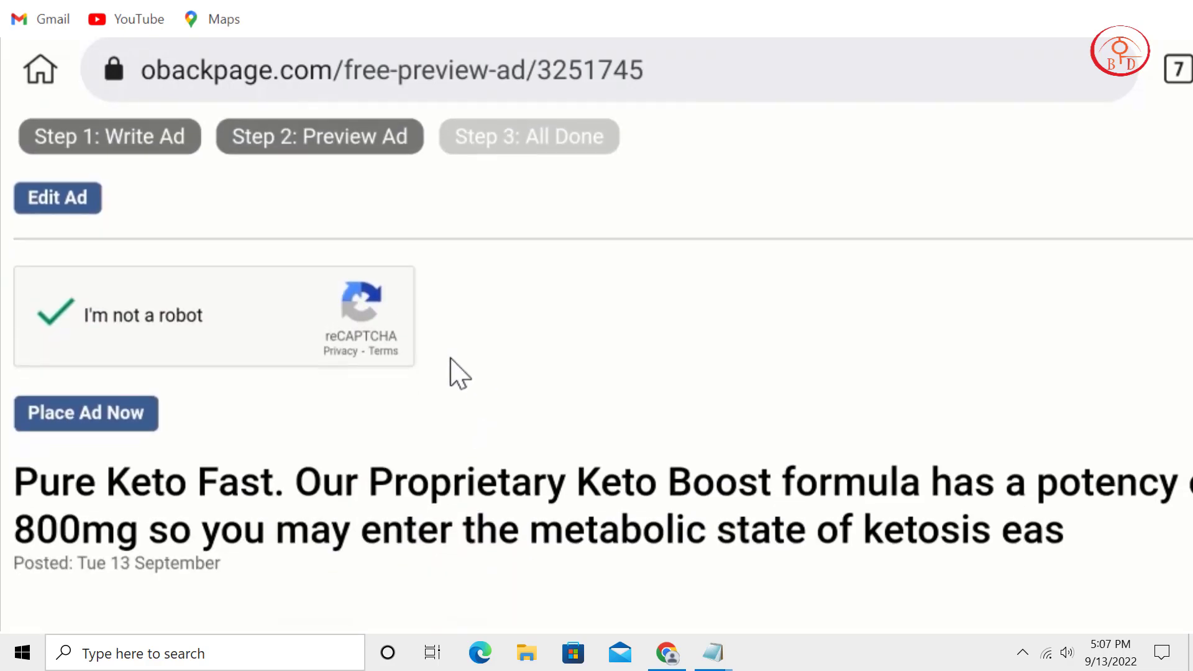
pyautogui.click(118, 426)
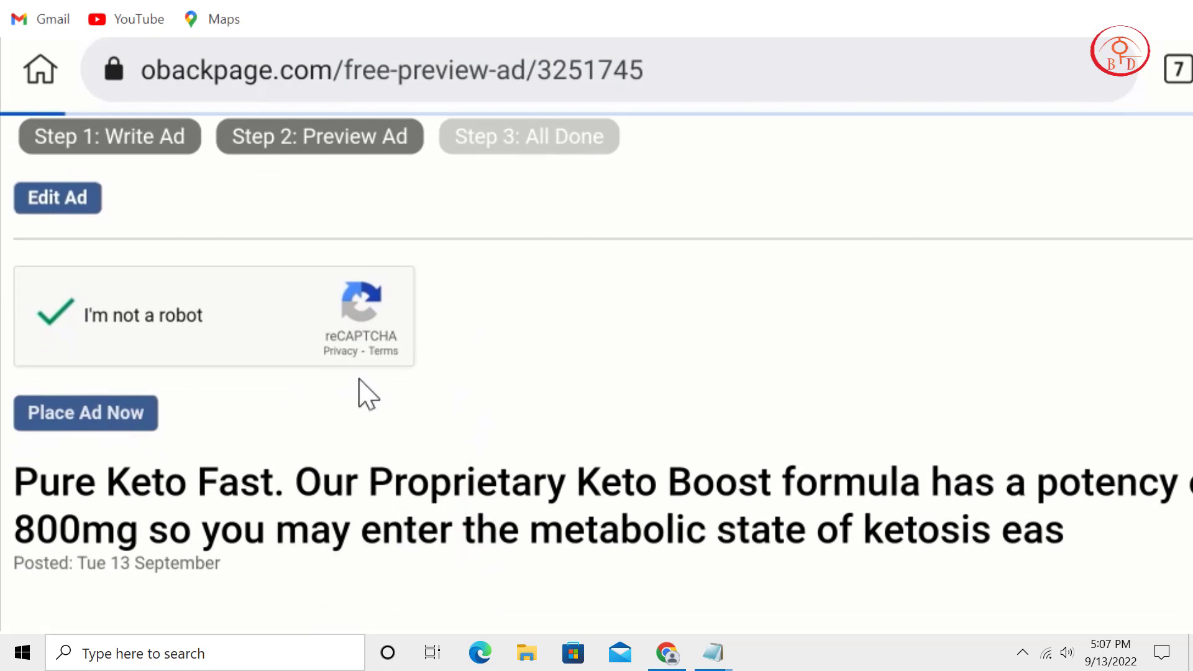
pyautogui.scroll(-3, 783, 322)
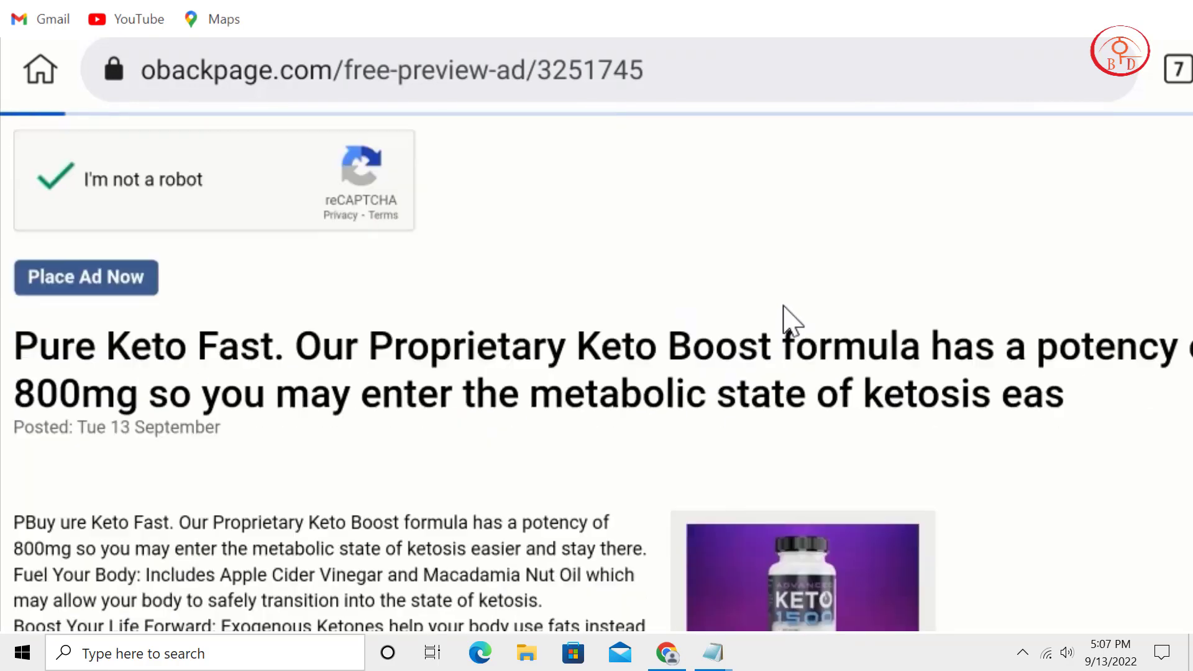
pyautogui.scroll(-2, 695, 488)
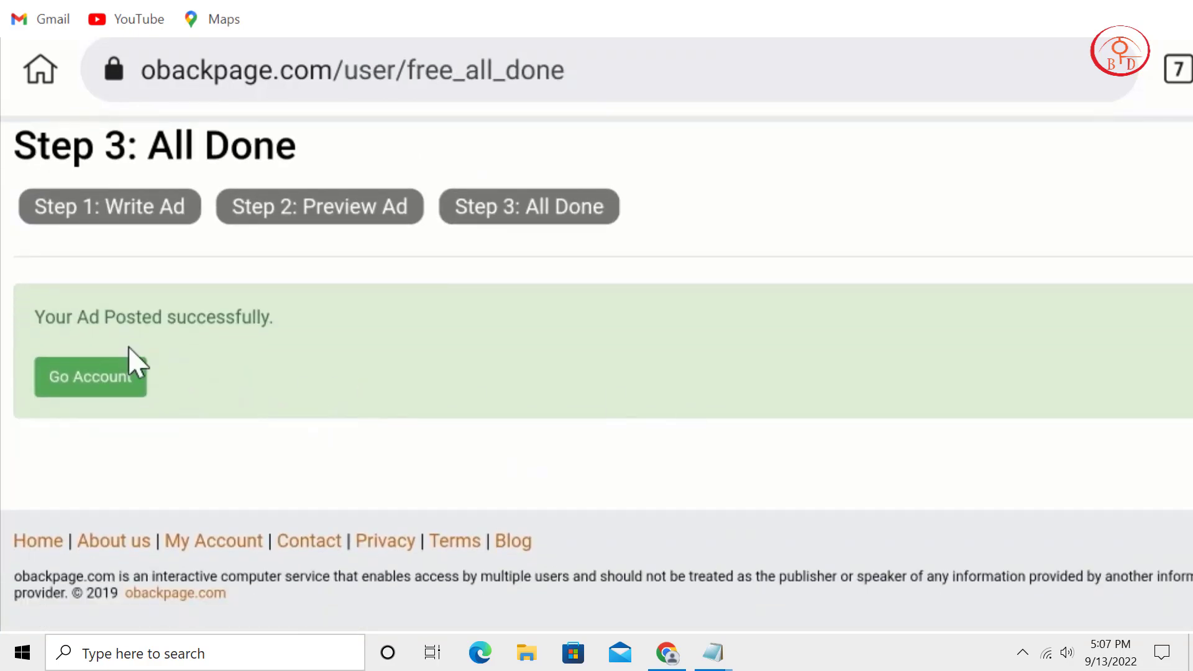
# Go to My Account's Manage Ads and view the posted Pure Keto Fast ad's page.
pyautogui.scroll(2, 599, 314)
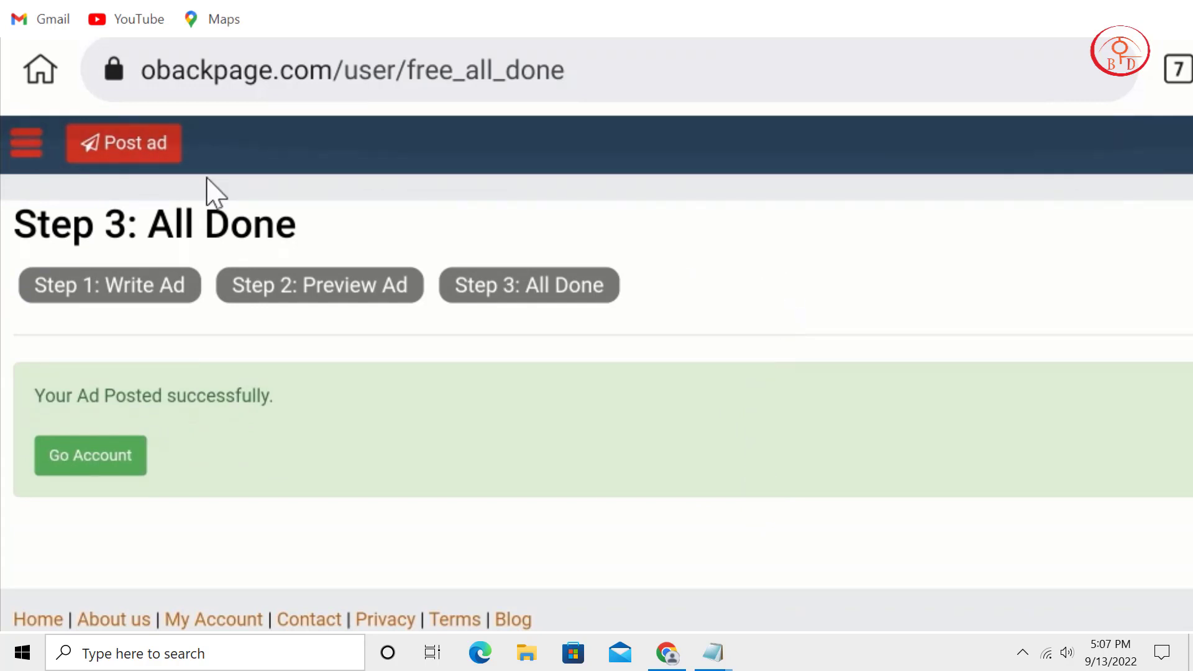
pyautogui.click(25, 143)
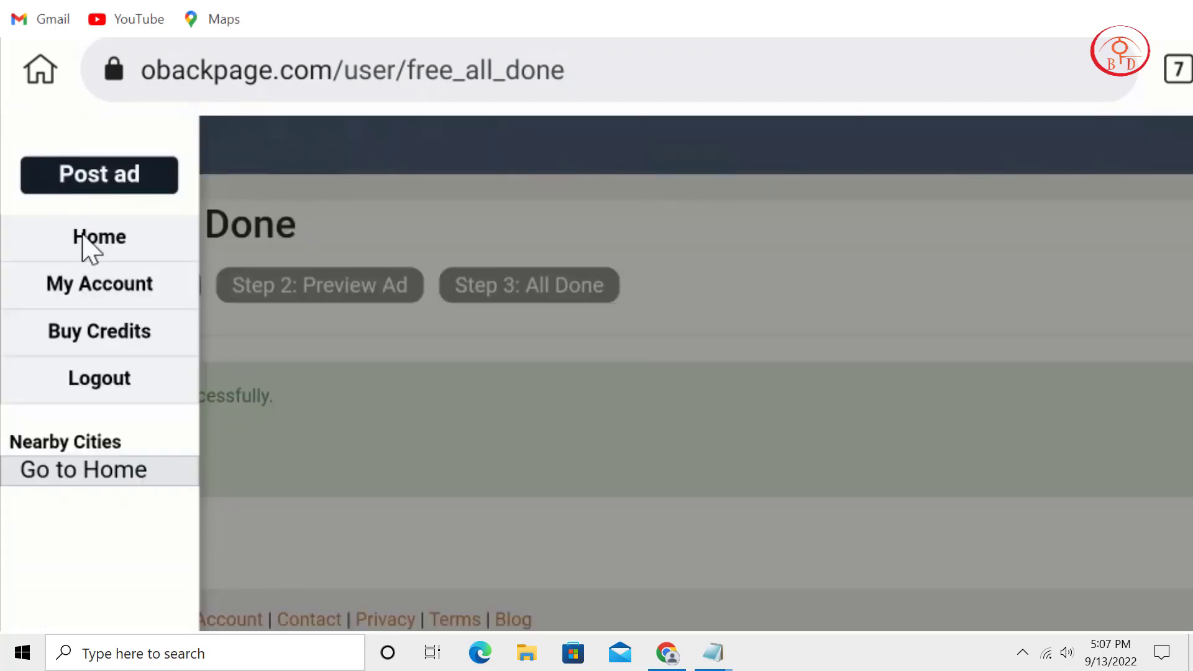
pyautogui.click(100, 287)
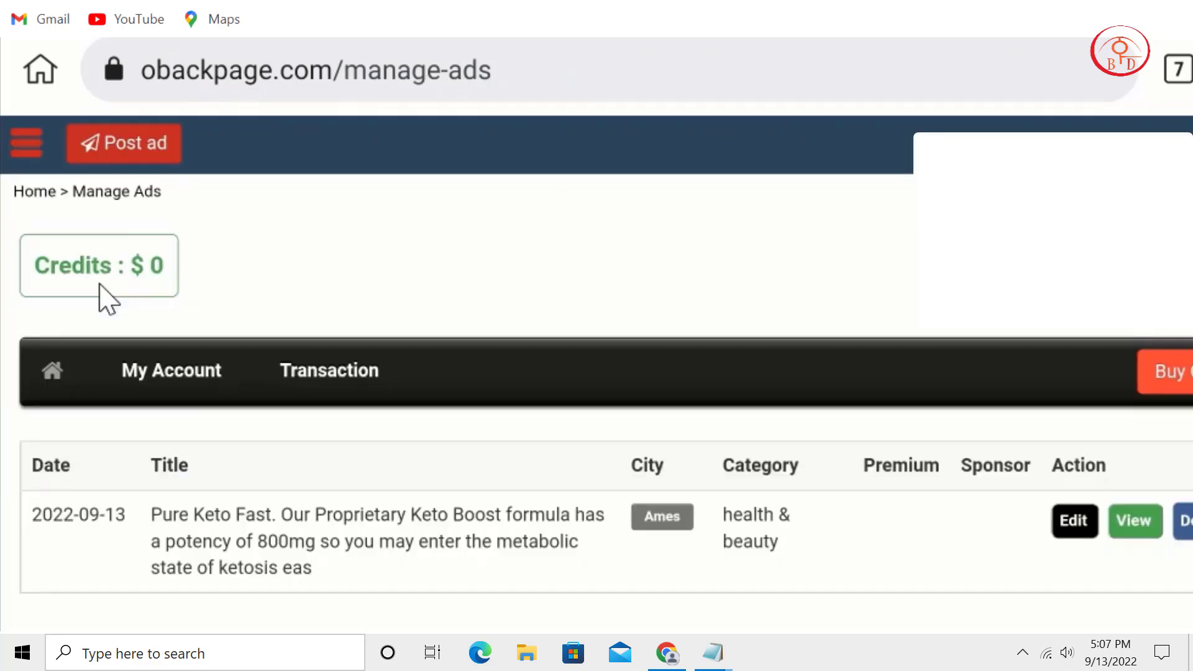
pyautogui.scroll(-3, 591, 404)
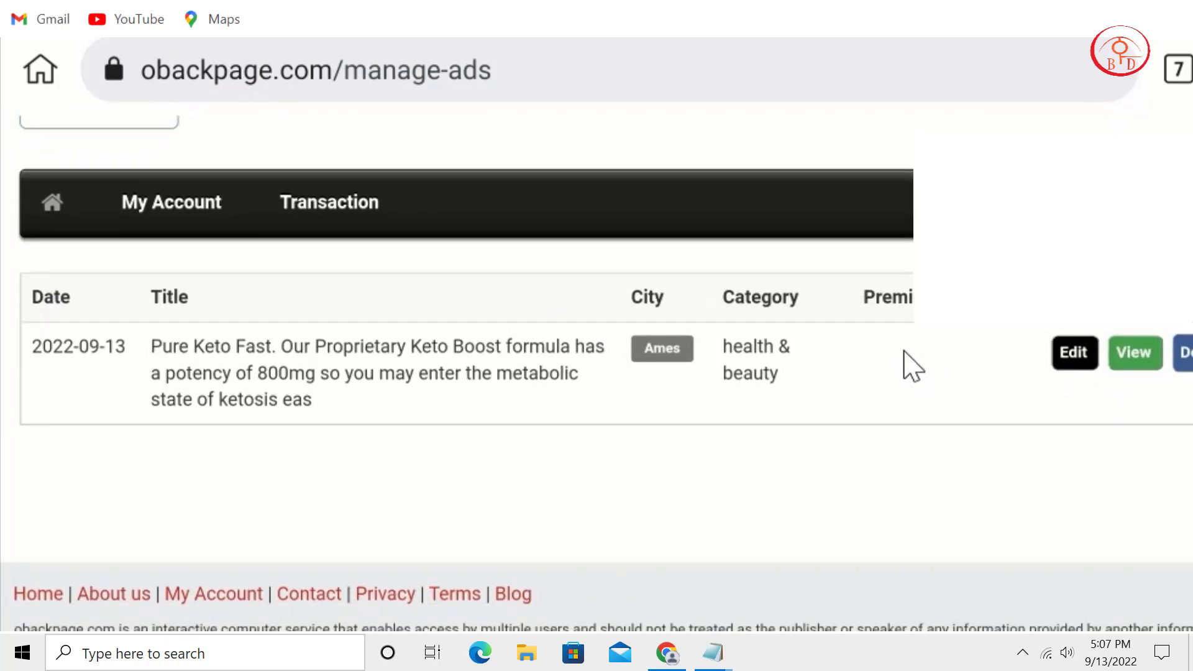
pyautogui.click(1141, 361)
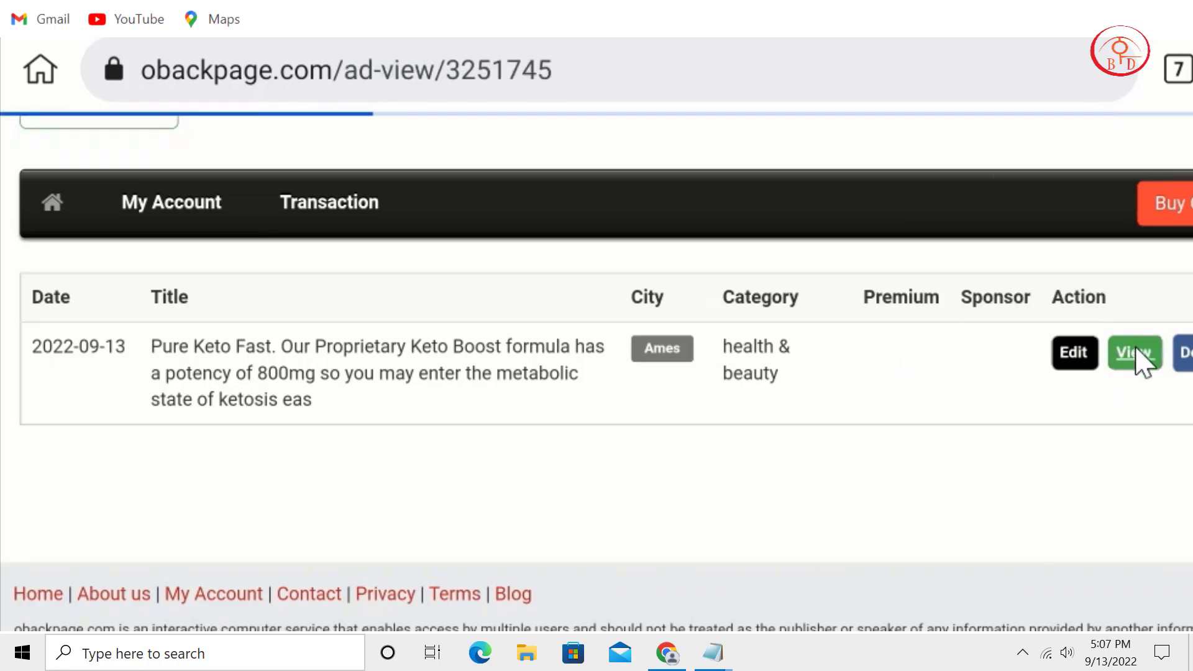
pyautogui.scroll(-2, 767, 359)
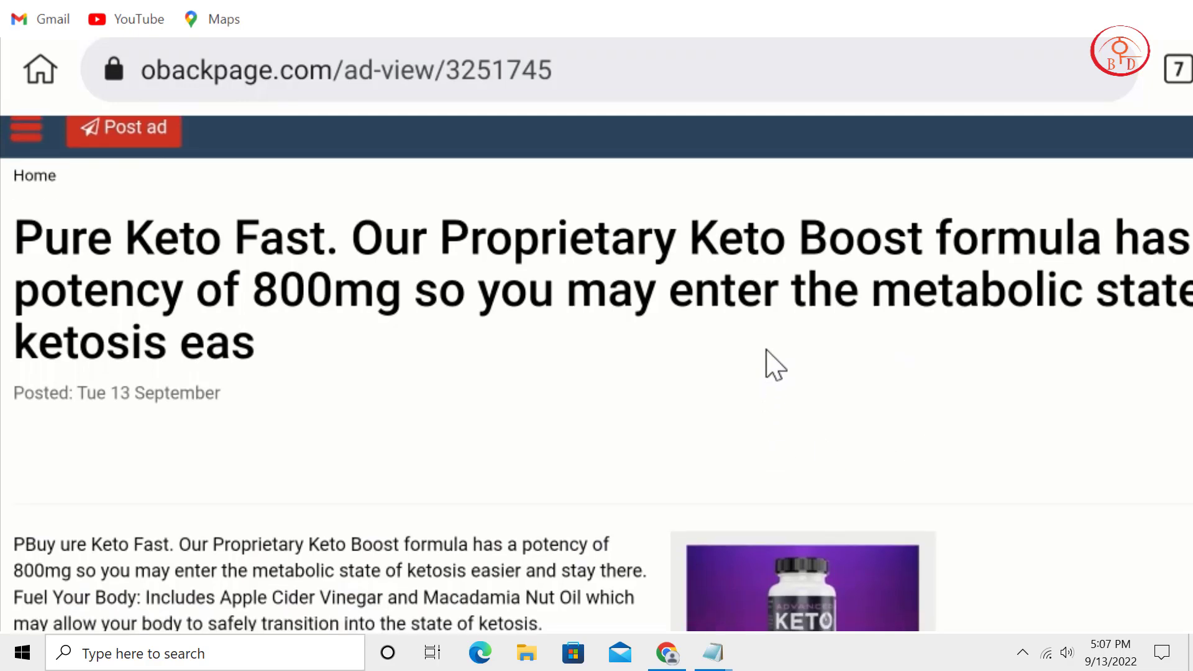
pyautogui.scroll(2, 776, 360)
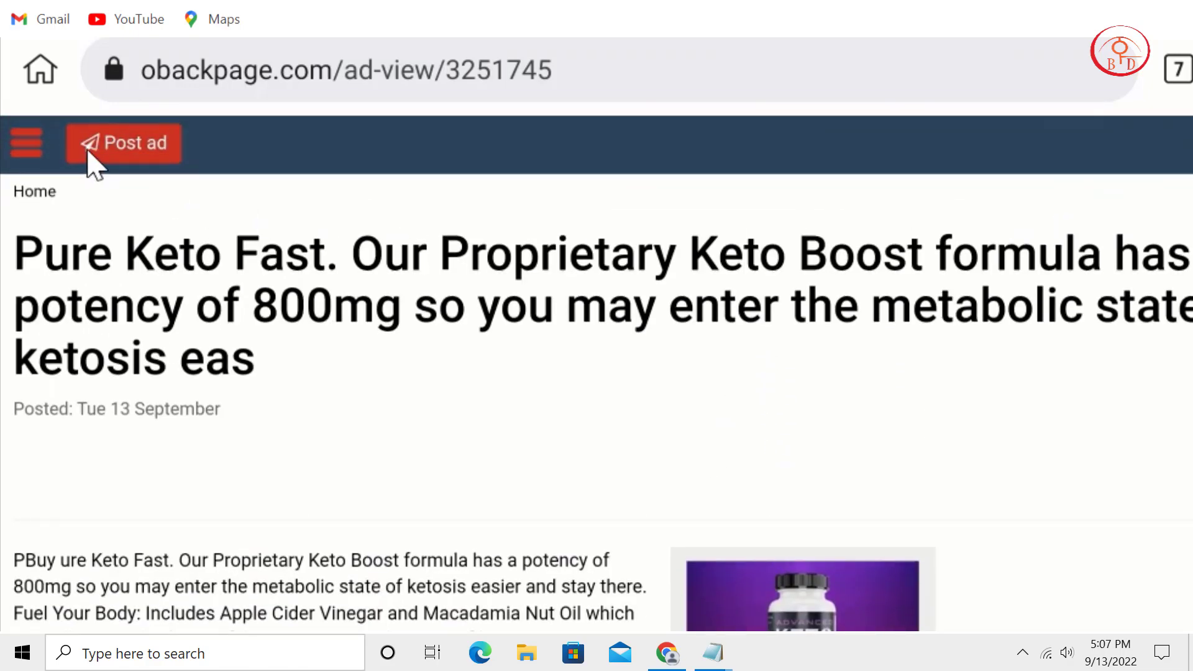
pyautogui.click(88, 154)
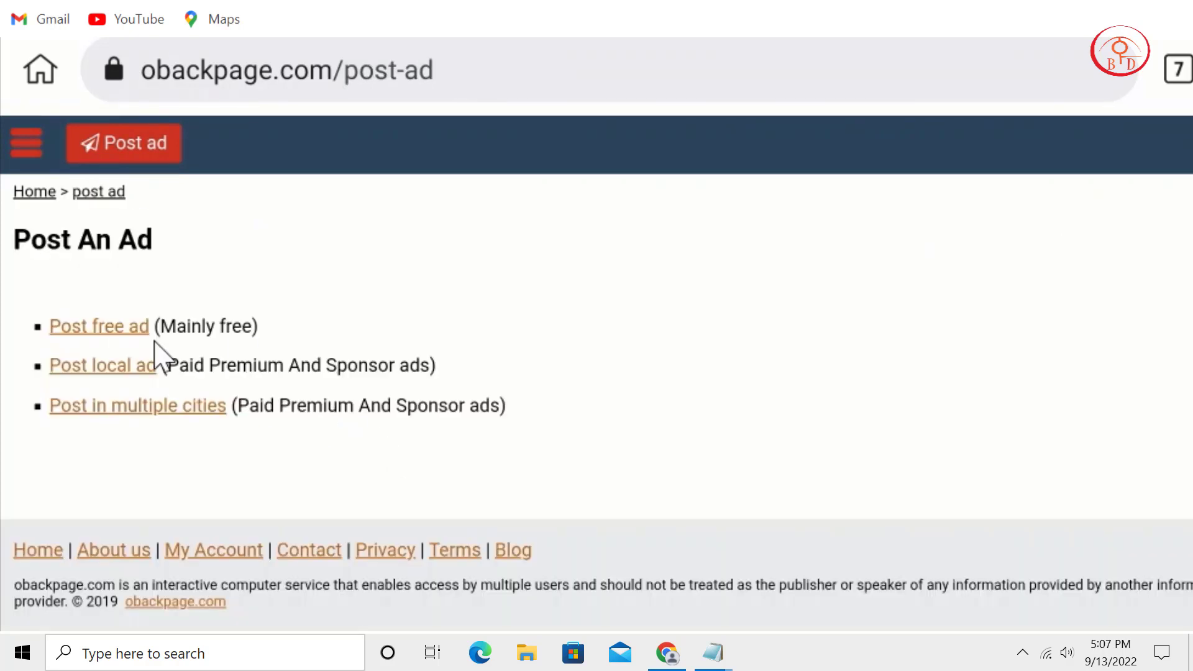
# Start a free obackpage ad for Chico, California, in the free category.
pyautogui.click(103, 332)
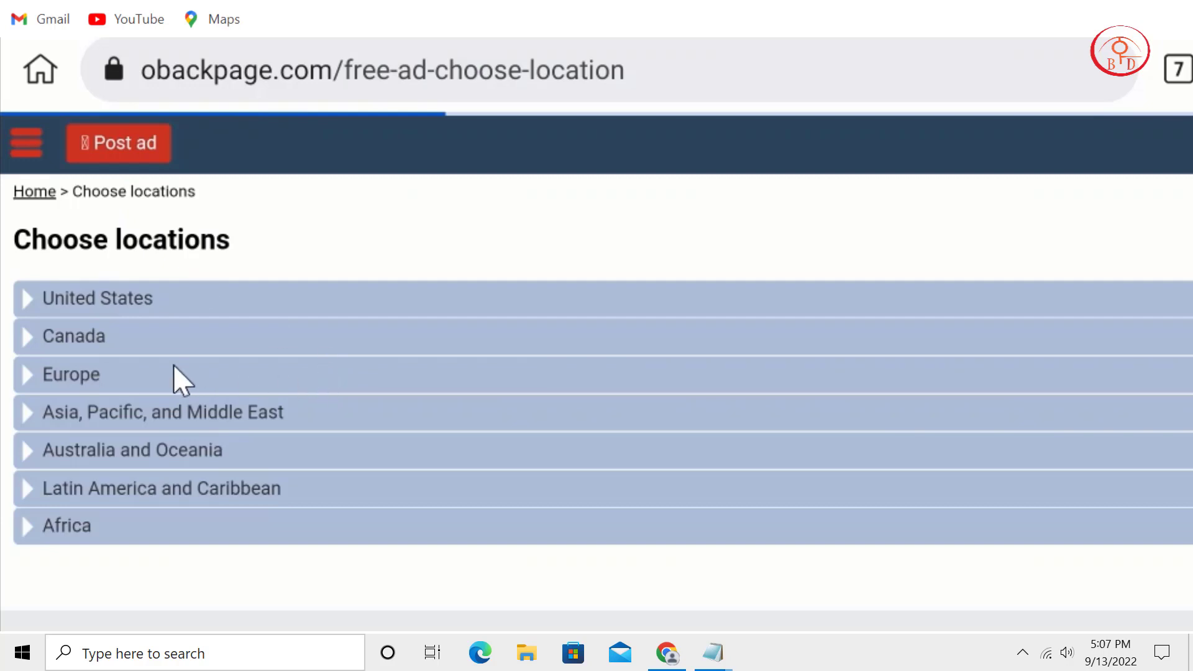
pyautogui.click(100, 298)
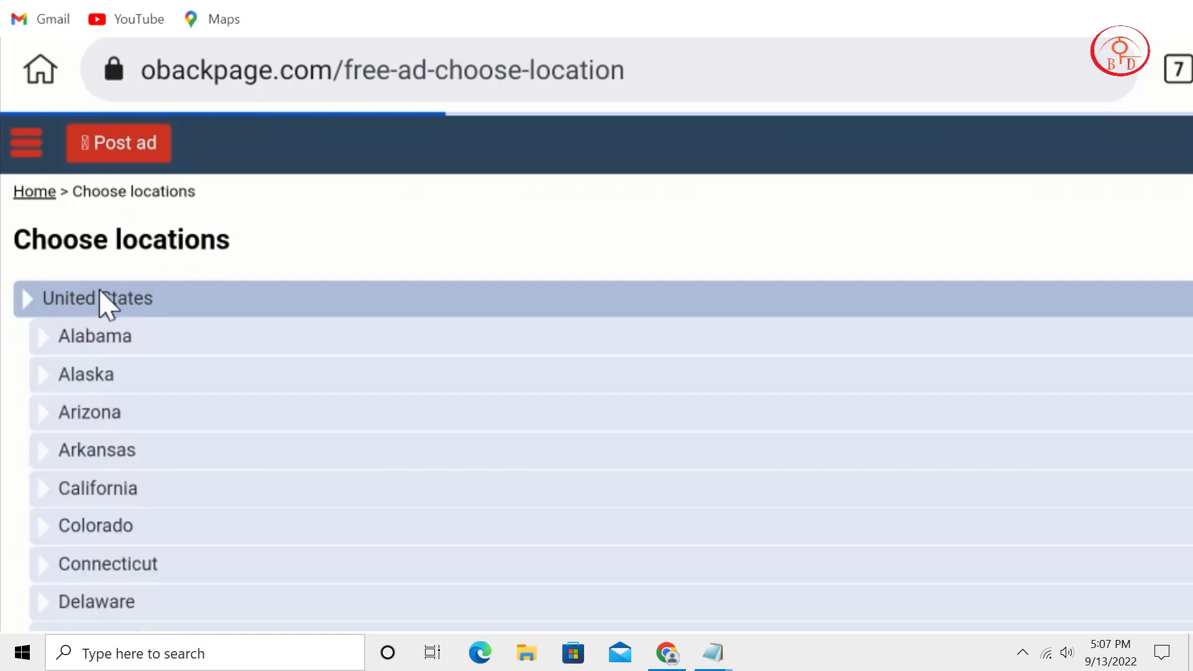
pyautogui.click(100, 299)
pyautogui.click(100, 298)
pyautogui.click(82, 489)
pyautogui.scroll(-3, 367, 293)
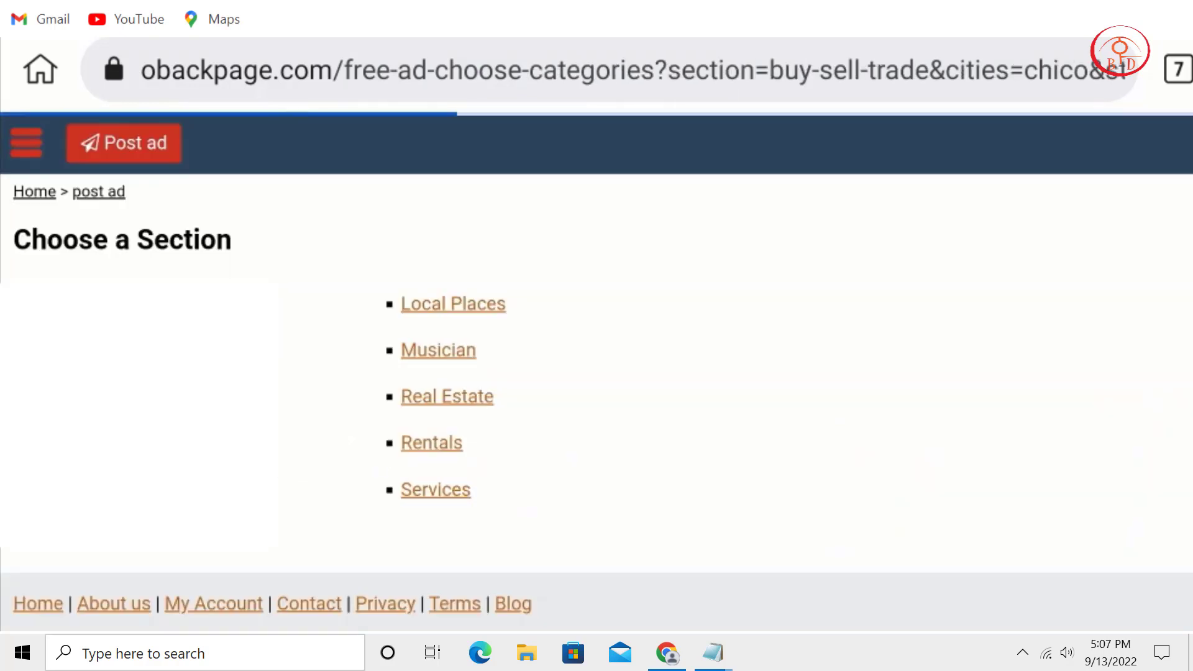
pyautogui.scroll(-2, 362, 386)
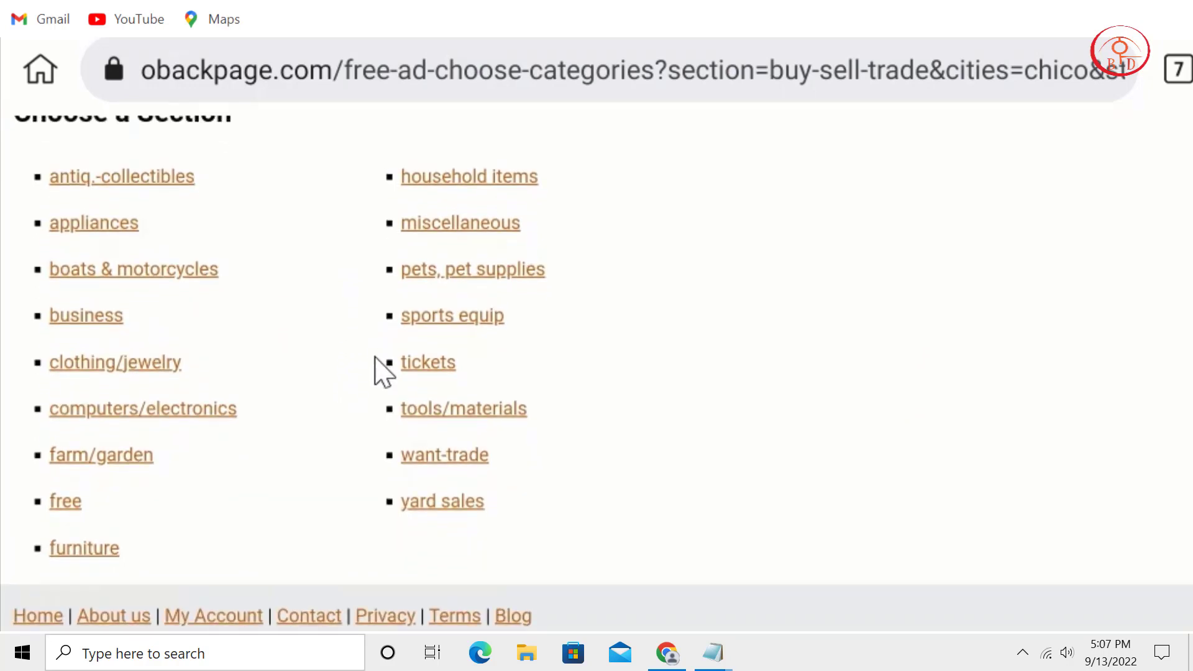
pyautogui.scroll(2, 377, 391)
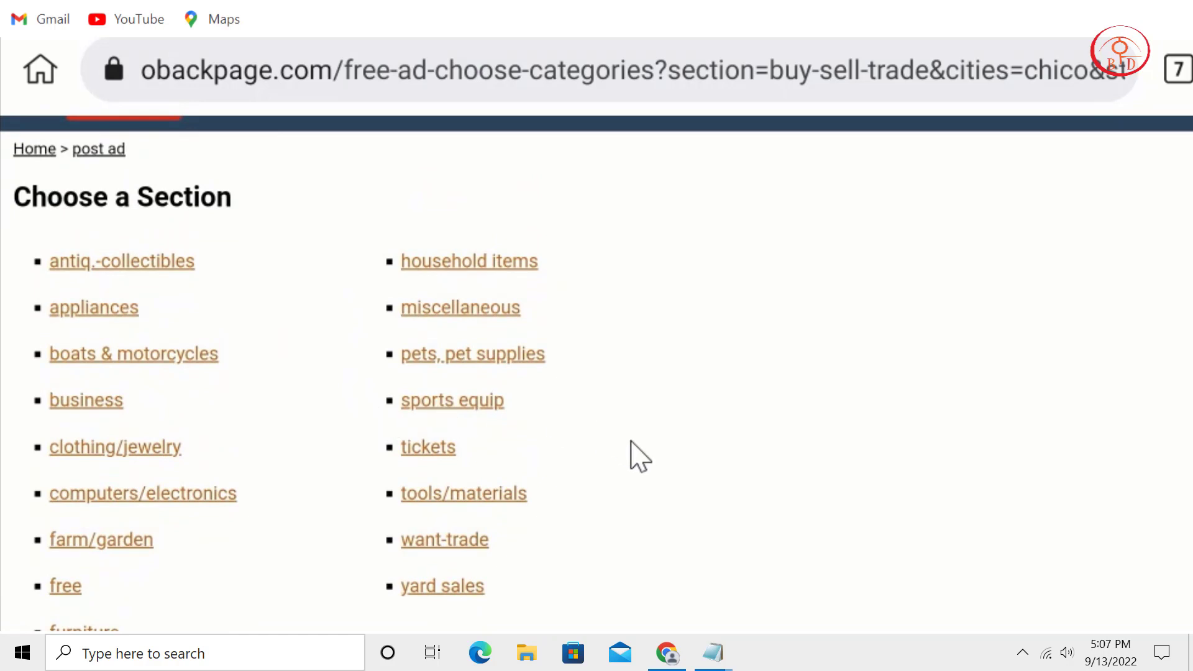
pyautogui.scroll(-1, 631, 435)
pyautogui.click(59, 547)
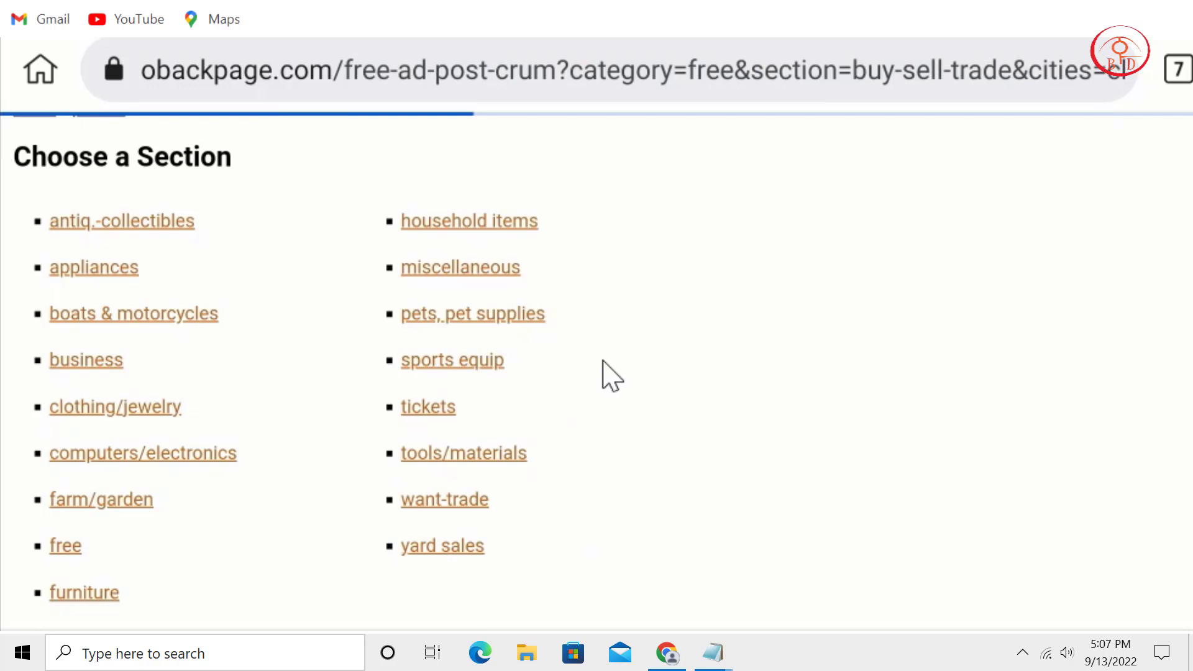
pyautogui.scroll(-1, 609, 348)
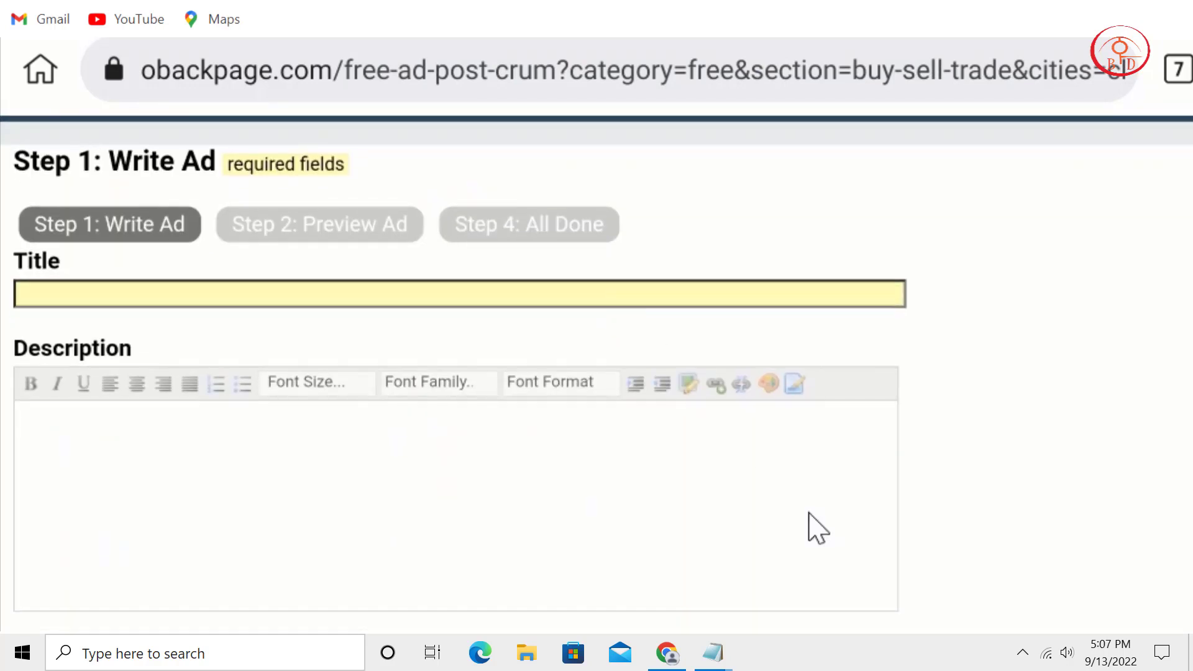
# Copy the first line of the amzone notes into the ad's Title field.
pyautogui.moveTo(712, 653)
pyautogui.click(895, 618)
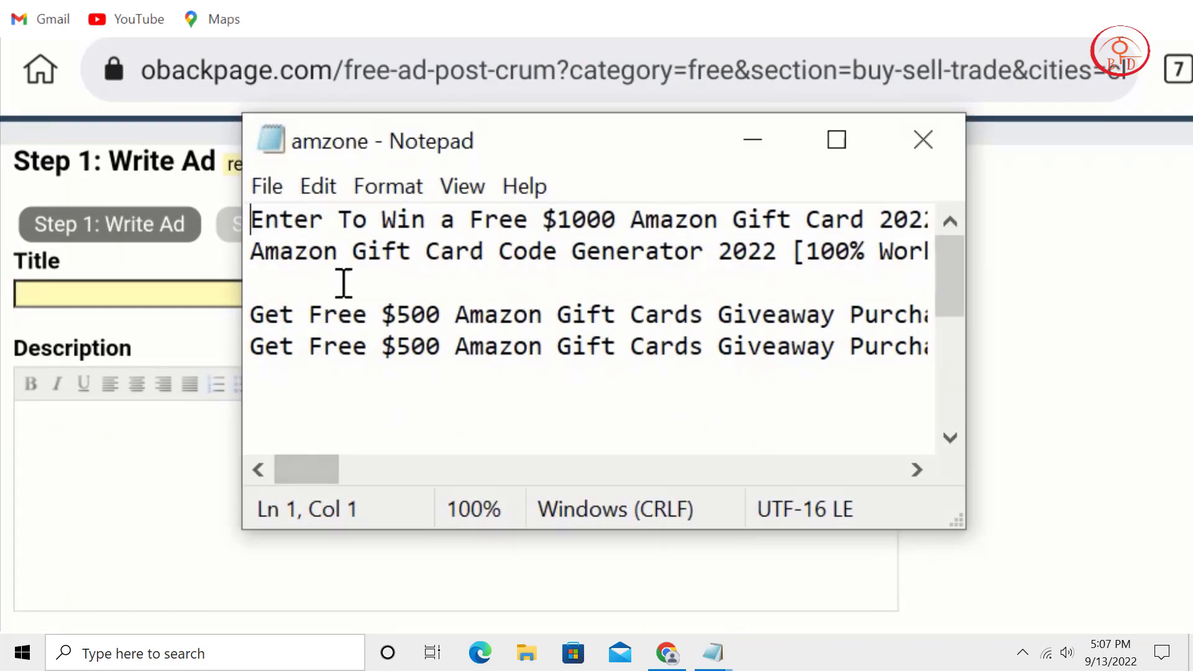
pyautogui.moveTo(251, 218); pyautogui.dragTo(996, 213)
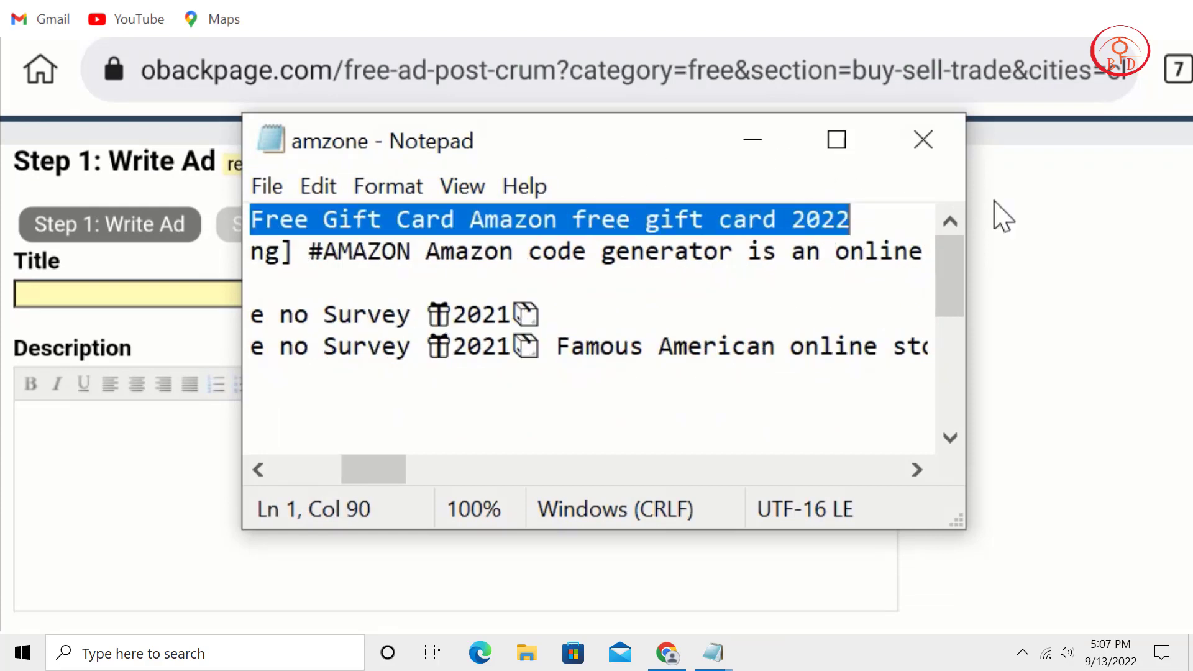
pyautogui.rightClick(750, 225)
pyautogui.click(856, 336)
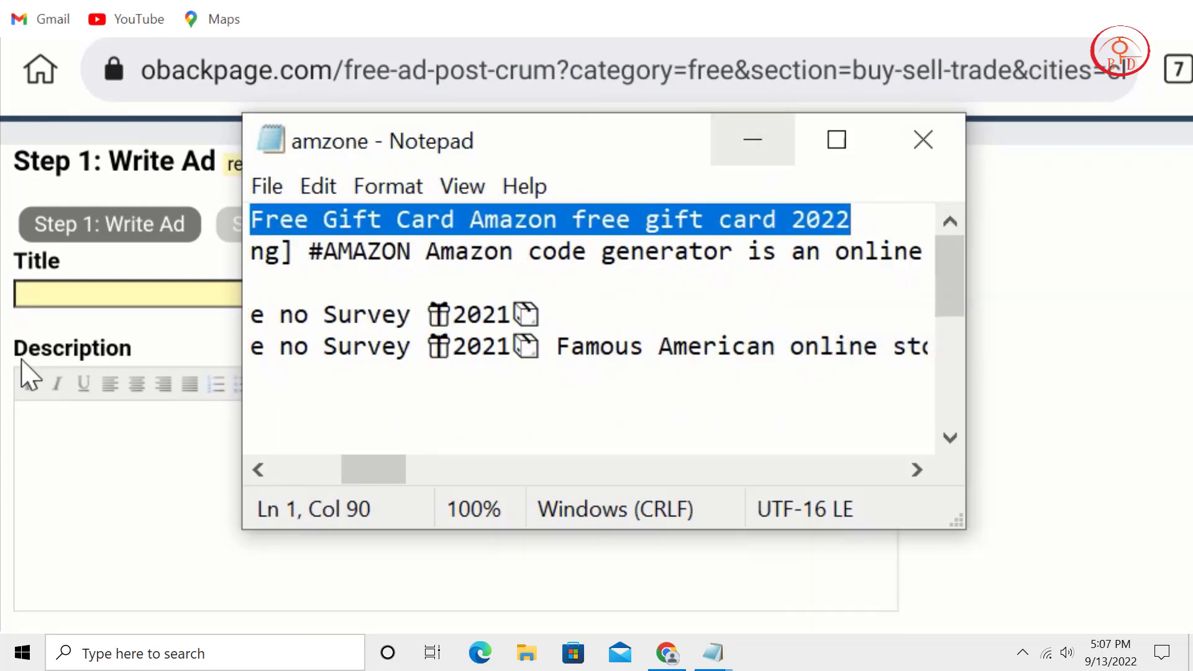
pyautogui.click(112, 305)
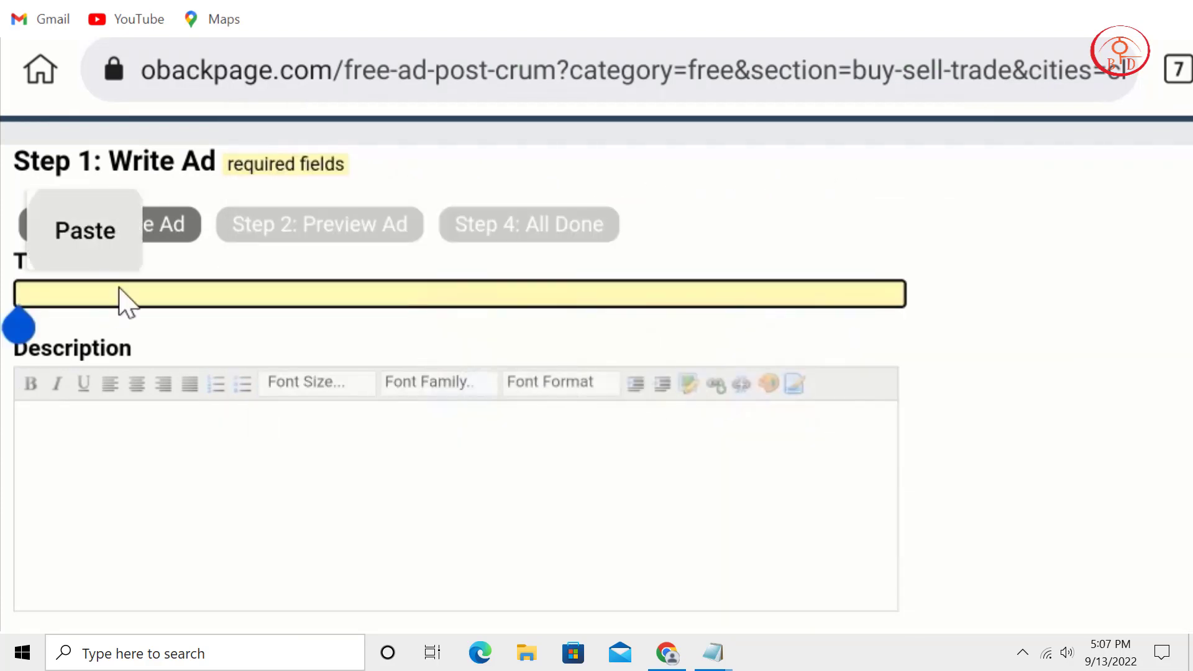
pyautogui.hotkey('ctrl', 'v')
# Paste the first two lines of the amzone notes into the Description box.
pyautogui.click(197, 488)
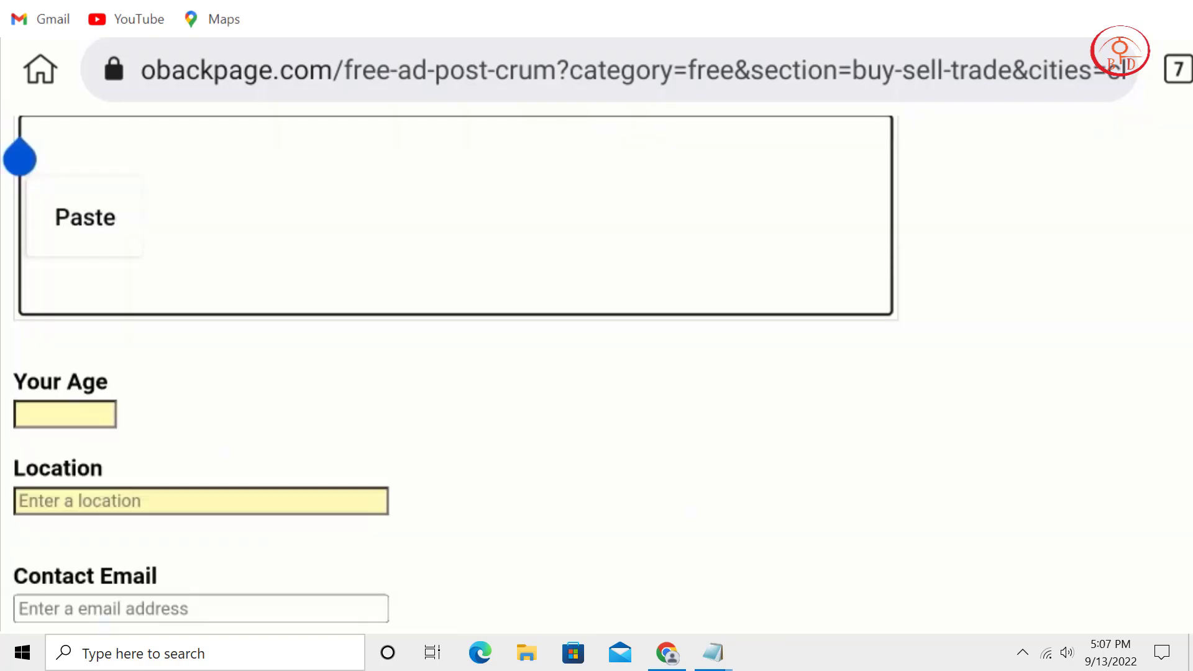
pyautogui.moveTo(713, 652)
pyautogui.click(845, 624)
pyautogui.click(280, 223)
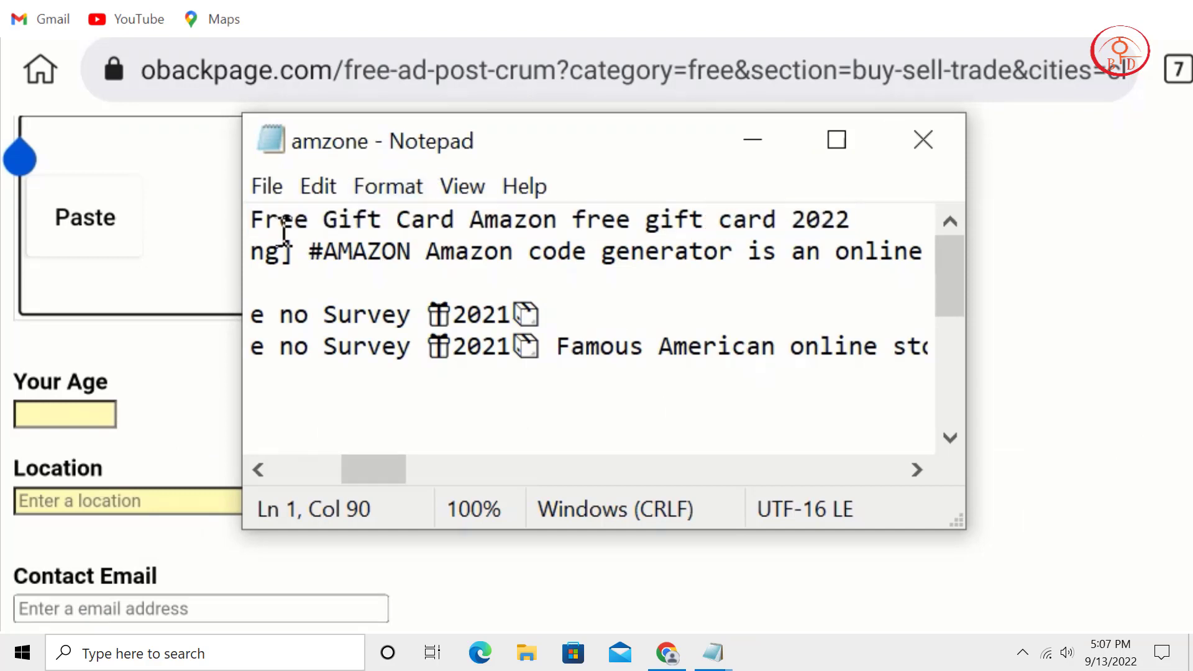
pyautogui.moveTo(373, 472); pyautogui.dragTo(295, 475)
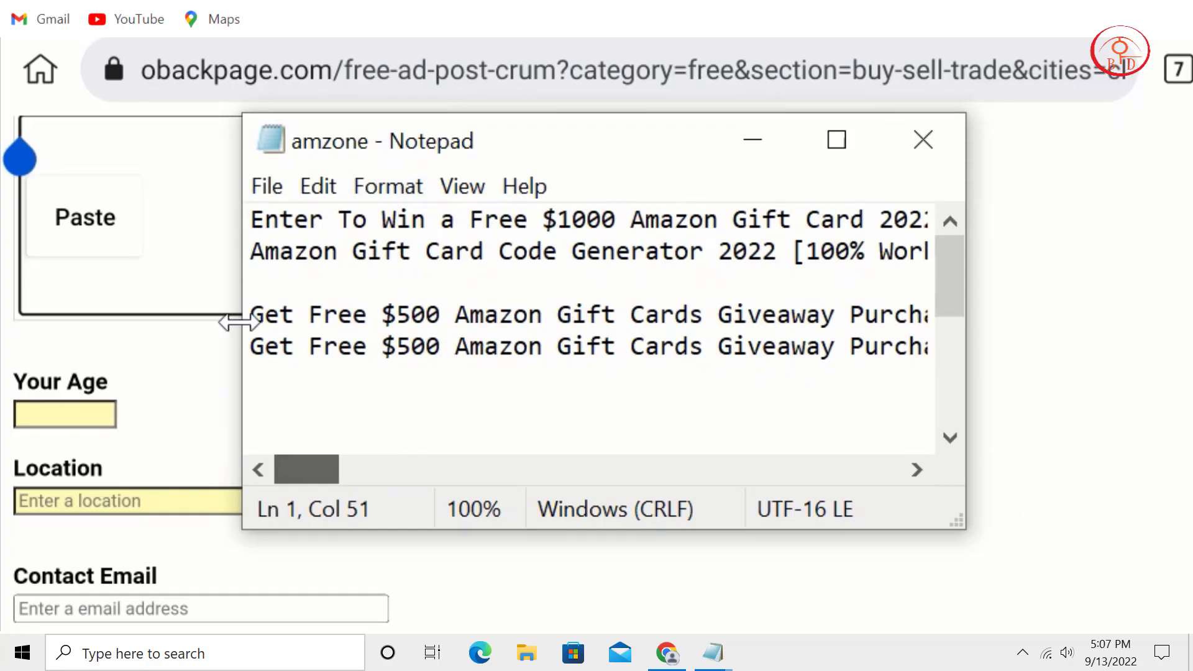
pyautogui.click(252, 223)
pyautogui.hotkey('shift', 'Down')
pyautogui.hotkey('shift', 'Down')
pyautogui.hotkey('shift', 'Left')
pyautogui.rightClick(840, 246)
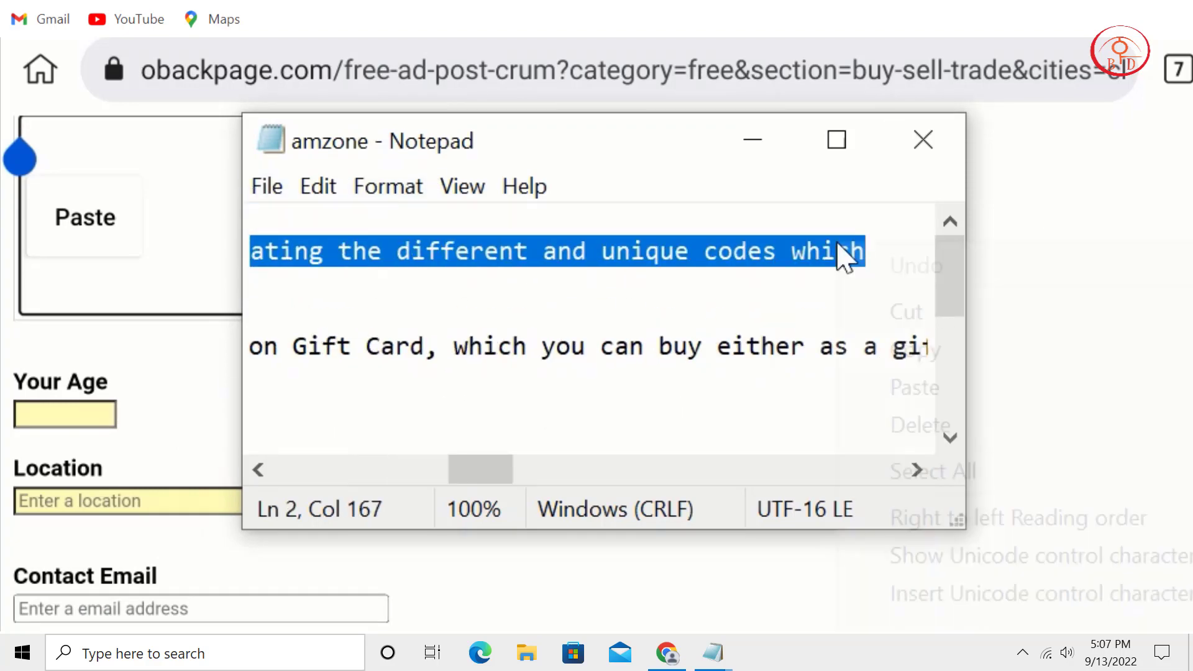
pyautogui.click(936, 349)
pyautogui.click(753, 140)
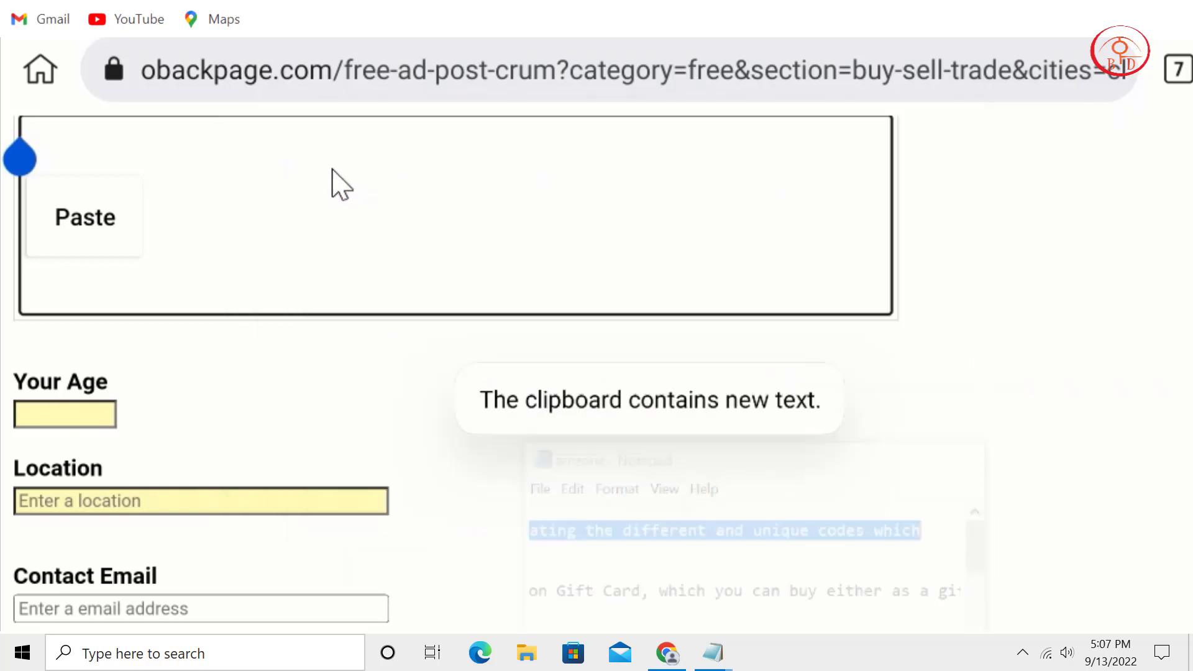
pyautogui.click(61, 235)
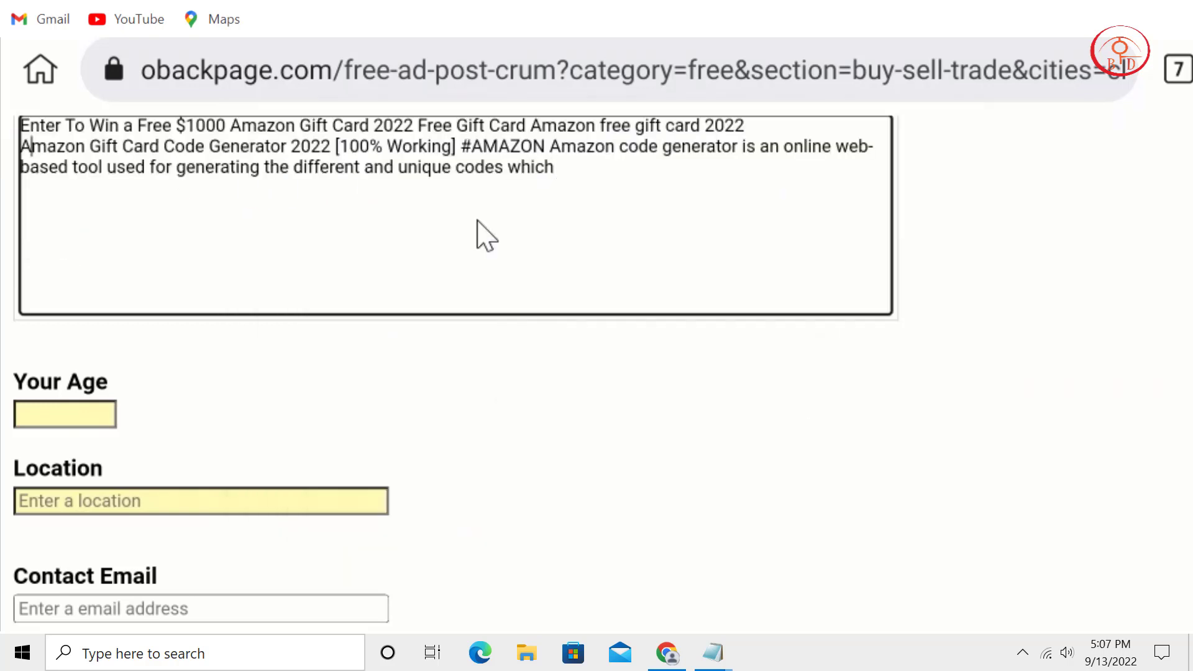
# Insert 'Buy' at the start of the description's second line and scroll down the form.
pyautogui.press('Up')
pyautogui.press('Home')
pyautogui.press('Right')
pyautogui.write('Buy')
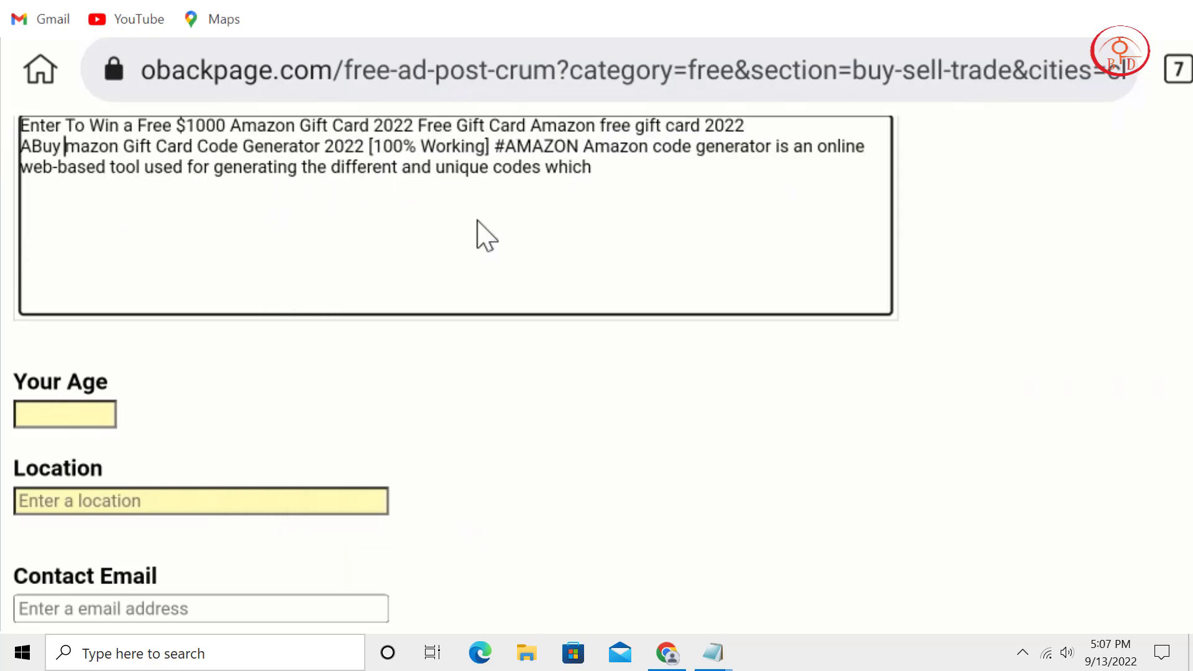
pyautogui.scroll(-3, 653, 354)
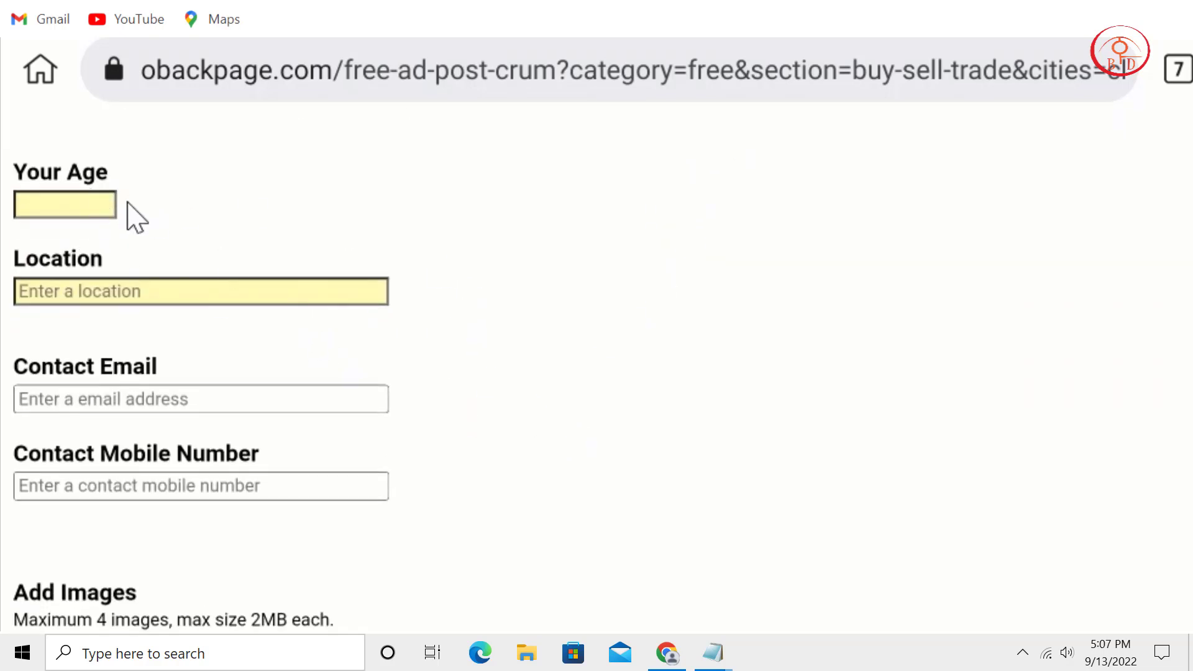
pyautogui.click(93, 208)
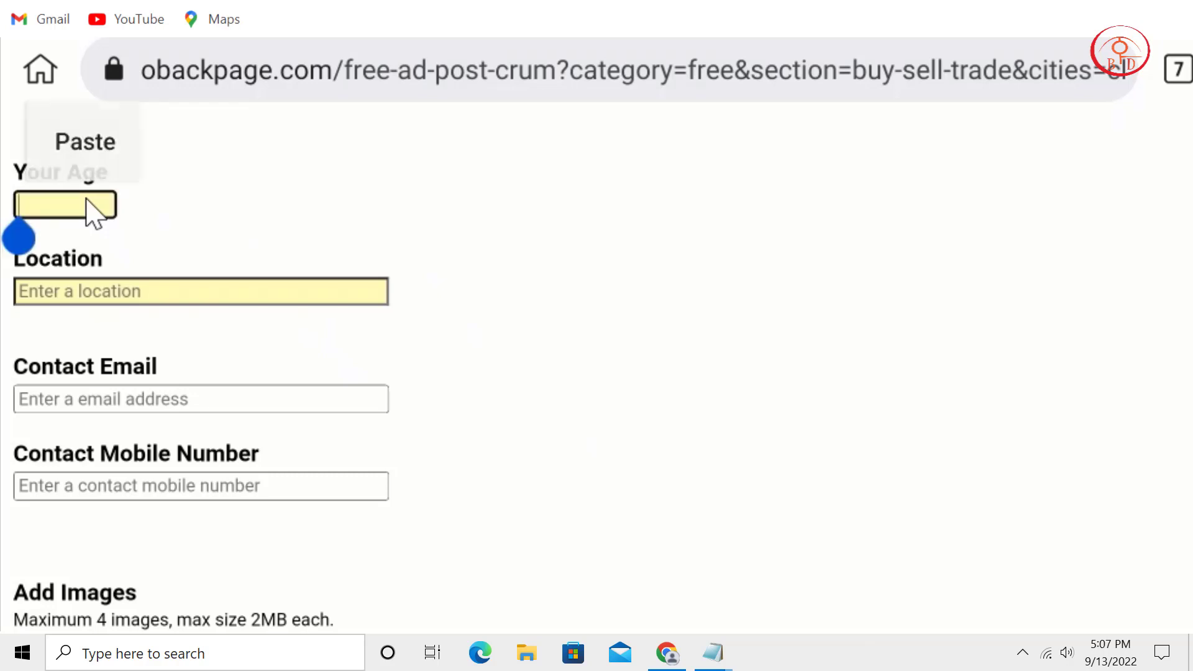
pyautogui.scroll(-4, 687, 214)
pyautogui.scroll(-3, 618, 308)
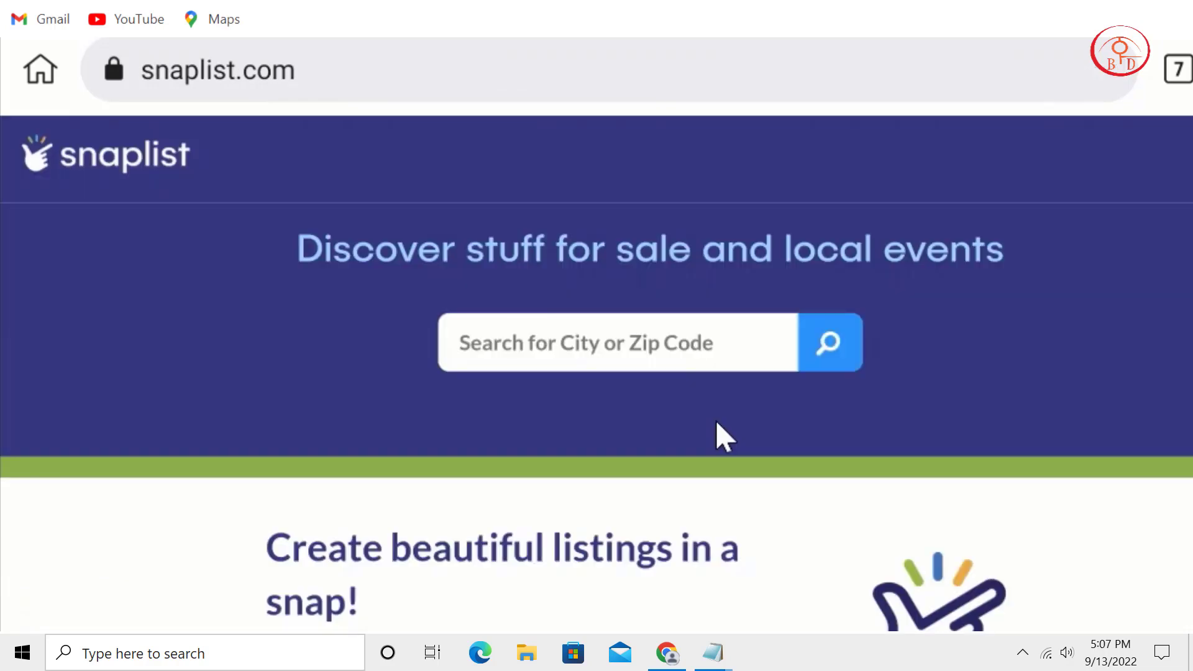
# Open snaplist's Create Listing sign-up form and review its Email, Username, Home Location and Password fields.
pyautogui.moveTo(714, 434); pyautogui.dragTo(775, 184)
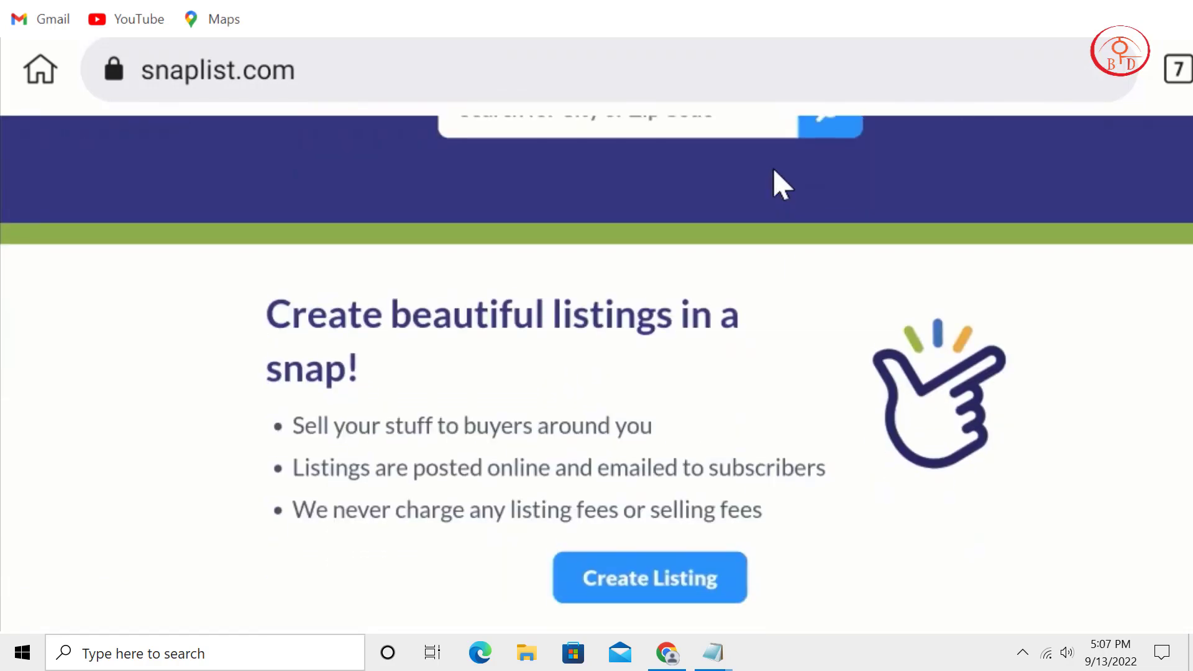
pyautogui.moveTo(830, 426); pyautogui.dragTo(807, 586)
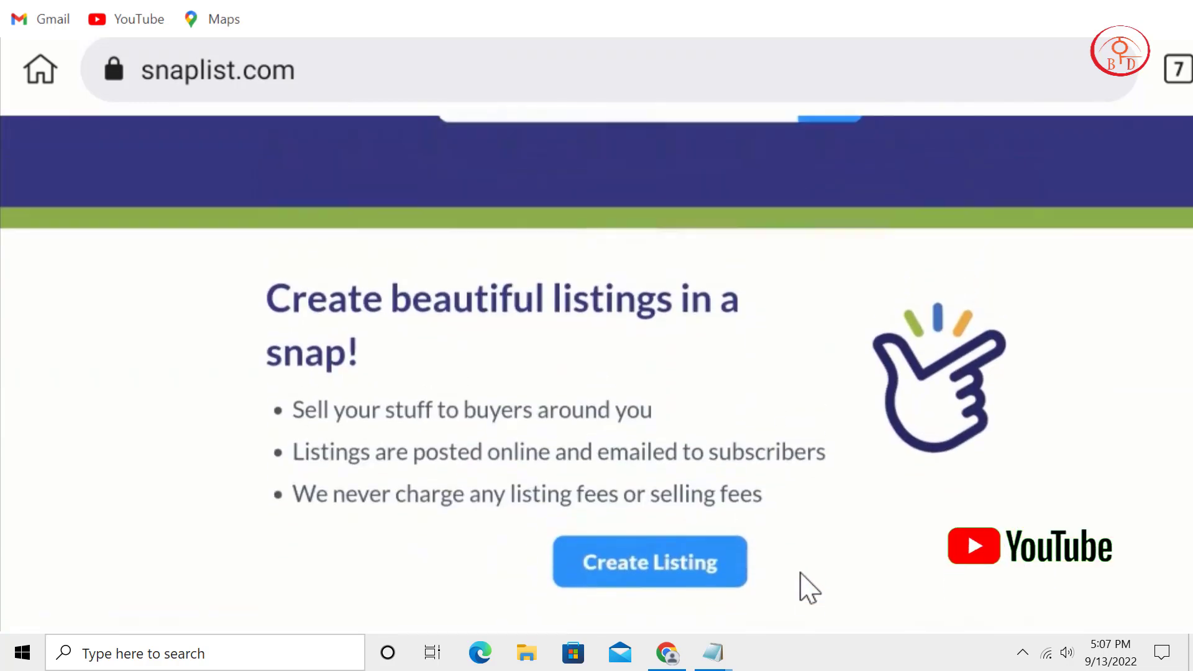
pyautogui.moveTo(980, 386); pyautogui.dragTo(972, 621)
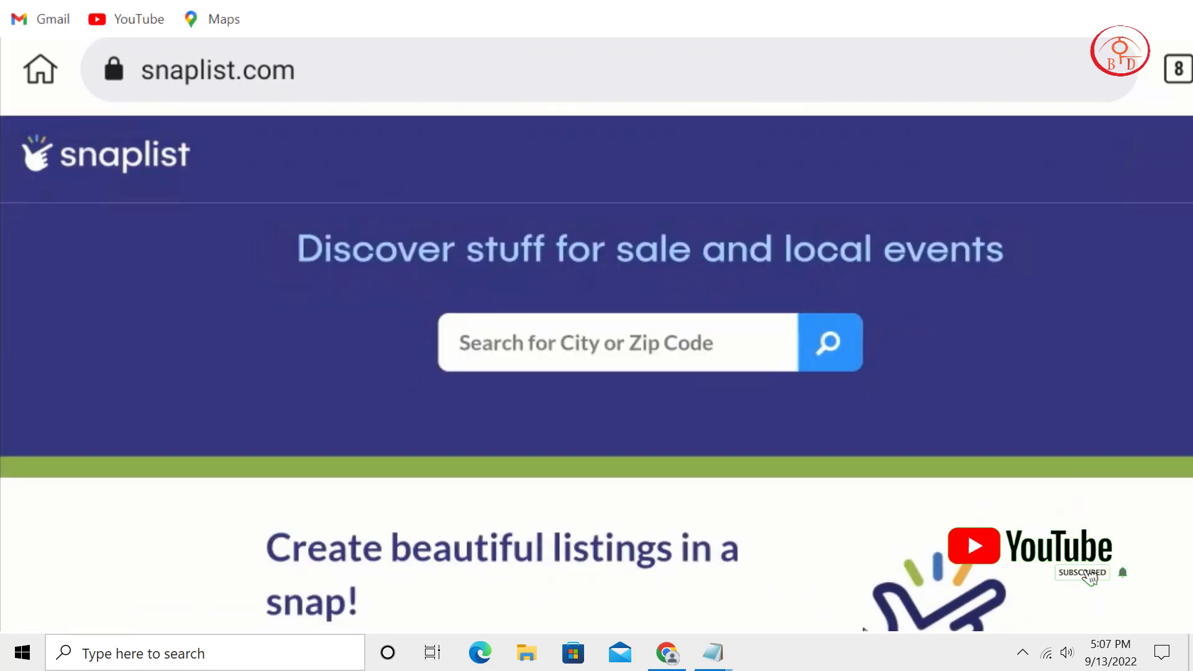
pyautogui.moveTo(889, 487); pyautogui.dragTo(919, 301)
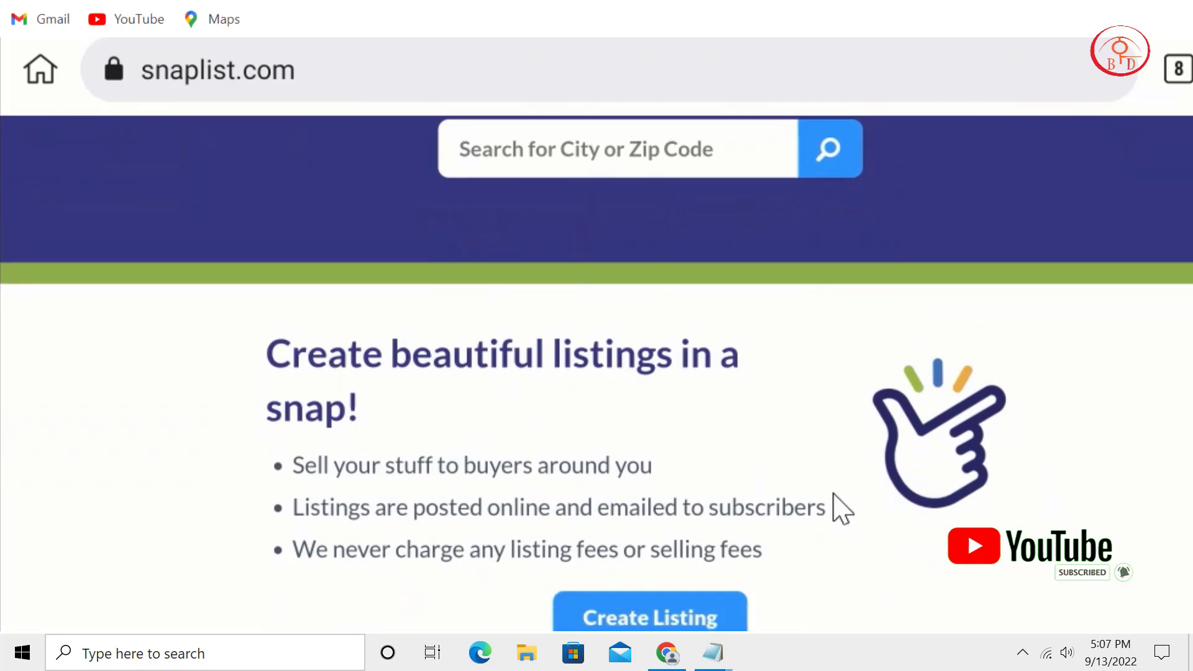
pyautogui.moveTo(837, 506); pyautogui.dragTo(847, 439)
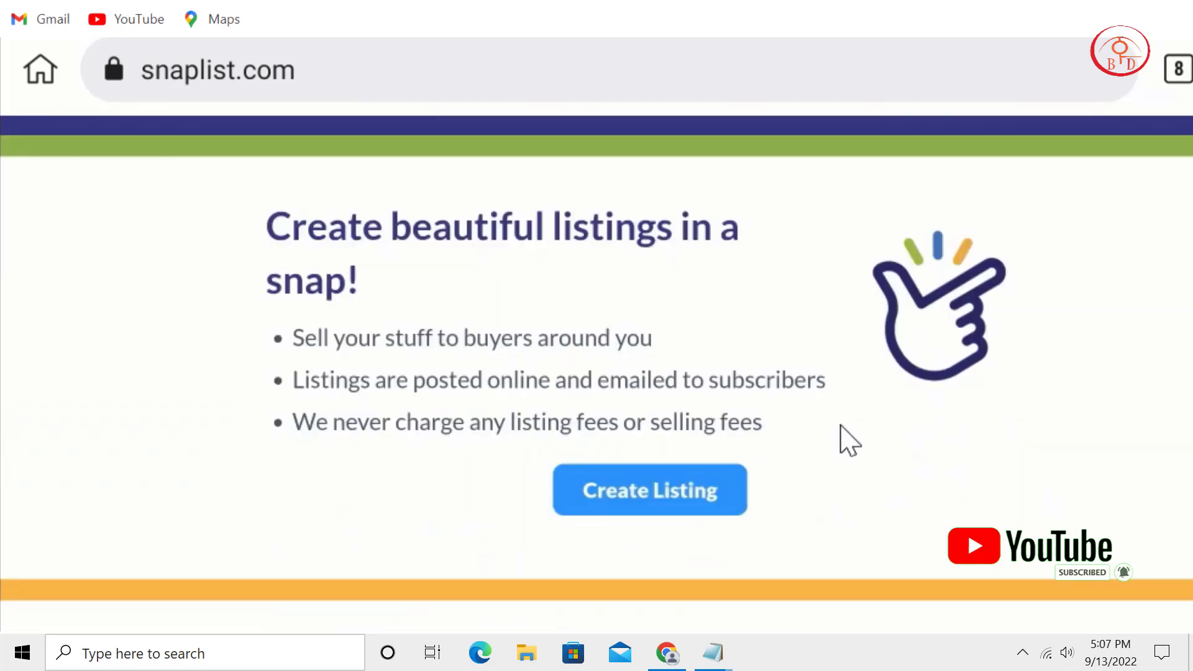
pyautogui.click(647, 496)
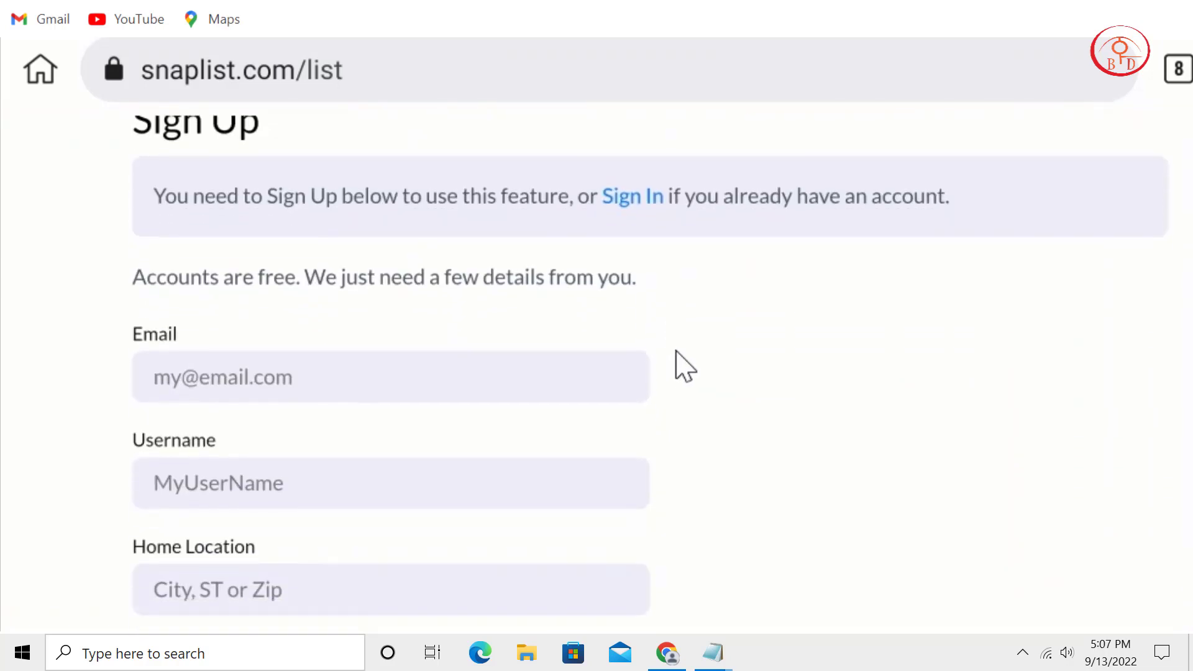
pyautogui.scroll(-3, 383, 446)
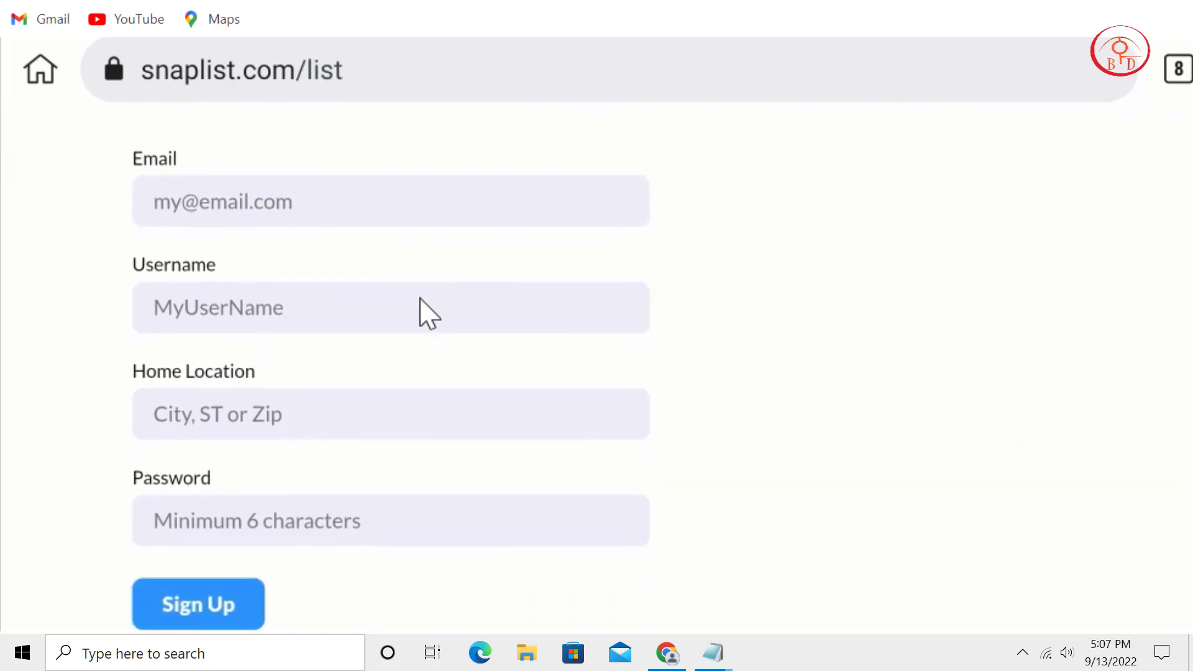
pyautogui.scroll(-2, 395, 382)
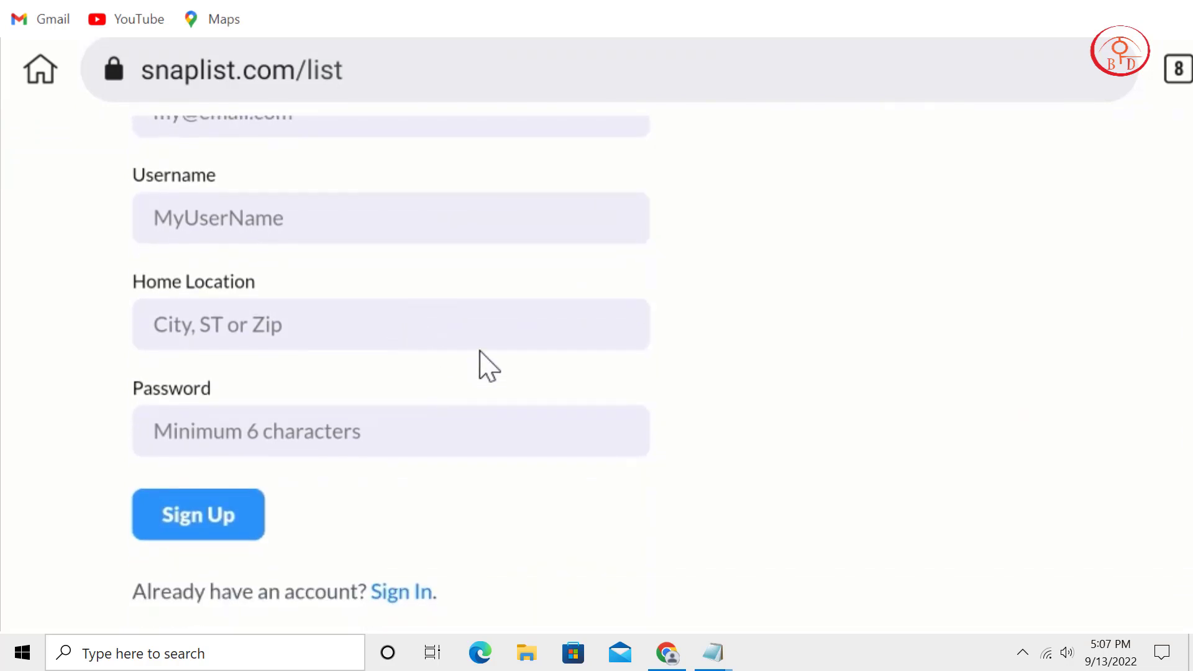
pyautogui.scroll(4, 457, 479)
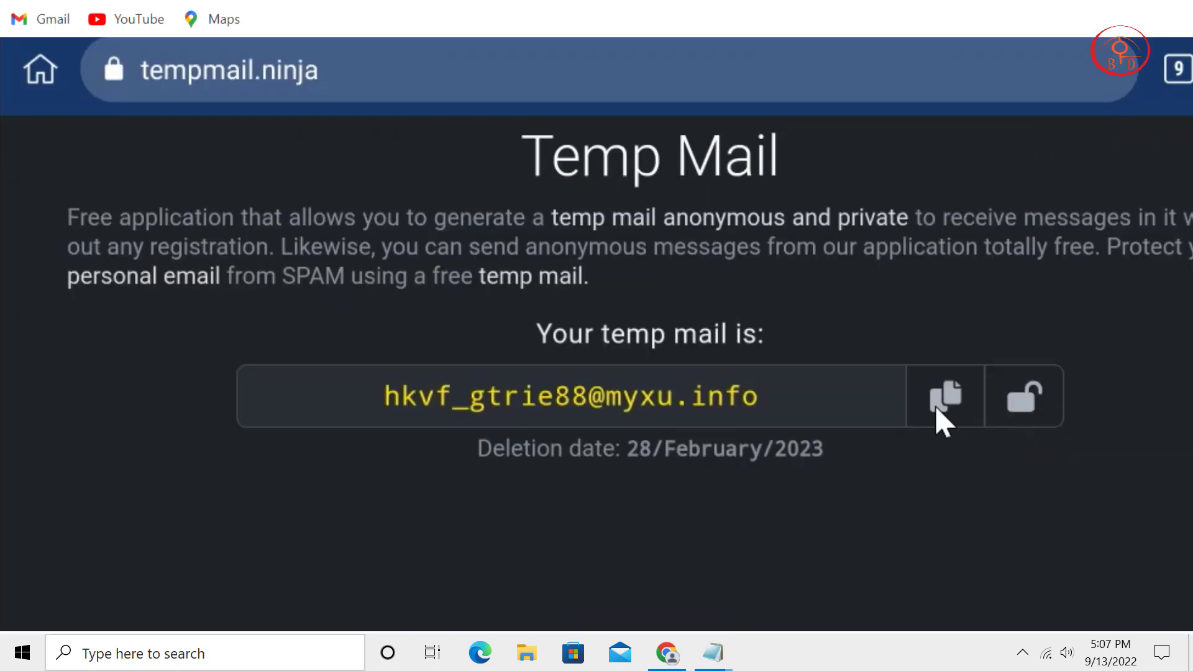
# Fill Email with the temporary tempmail.ninja address and enter a username.
pyautogui.click(939, 412)
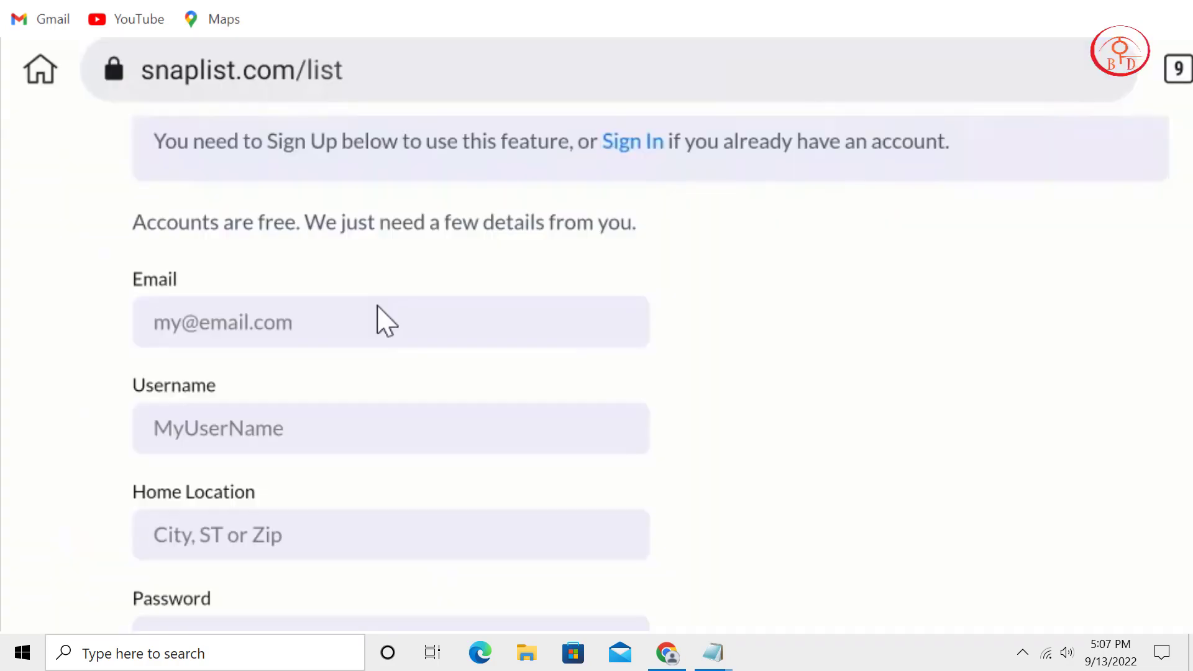
pyautogui.click(385, 320)
pyautogui.hotkey('ctrl', 'v')
pyautogui.click(266, 443)
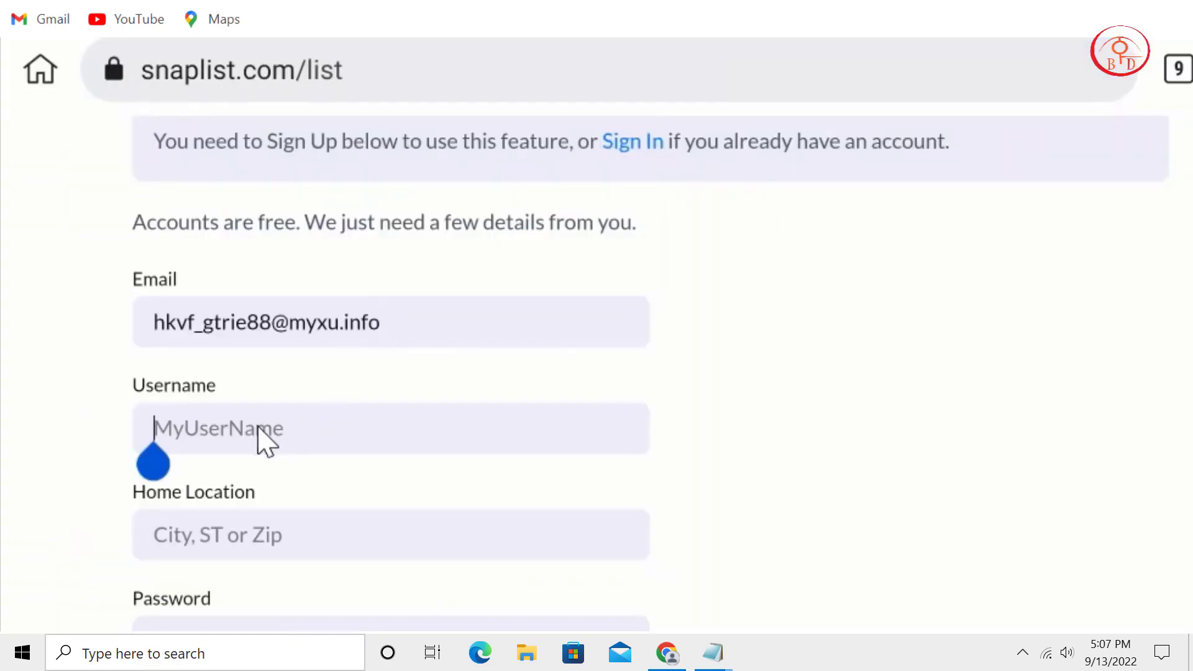
pyautogui.click(266, 443)
pyautogui.write('liza121212')
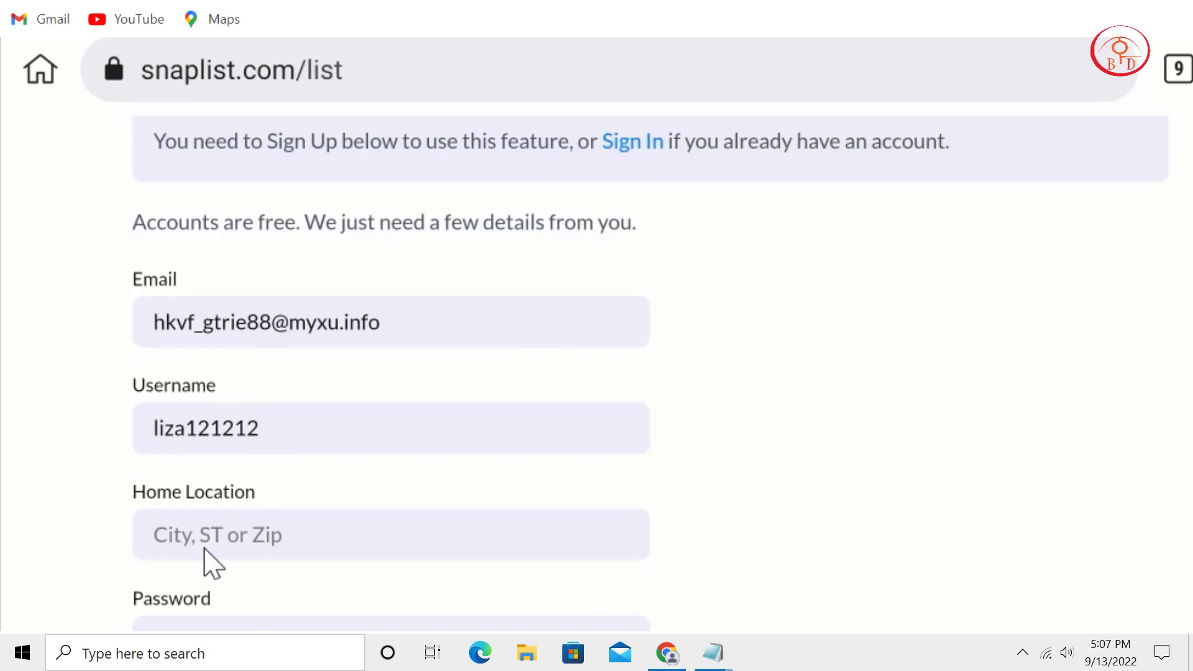
# Enter a ZIP code and a password, then submit the snaplist sign-up.
pyautogui.click(211, 564)
pyautogui.write('10001')
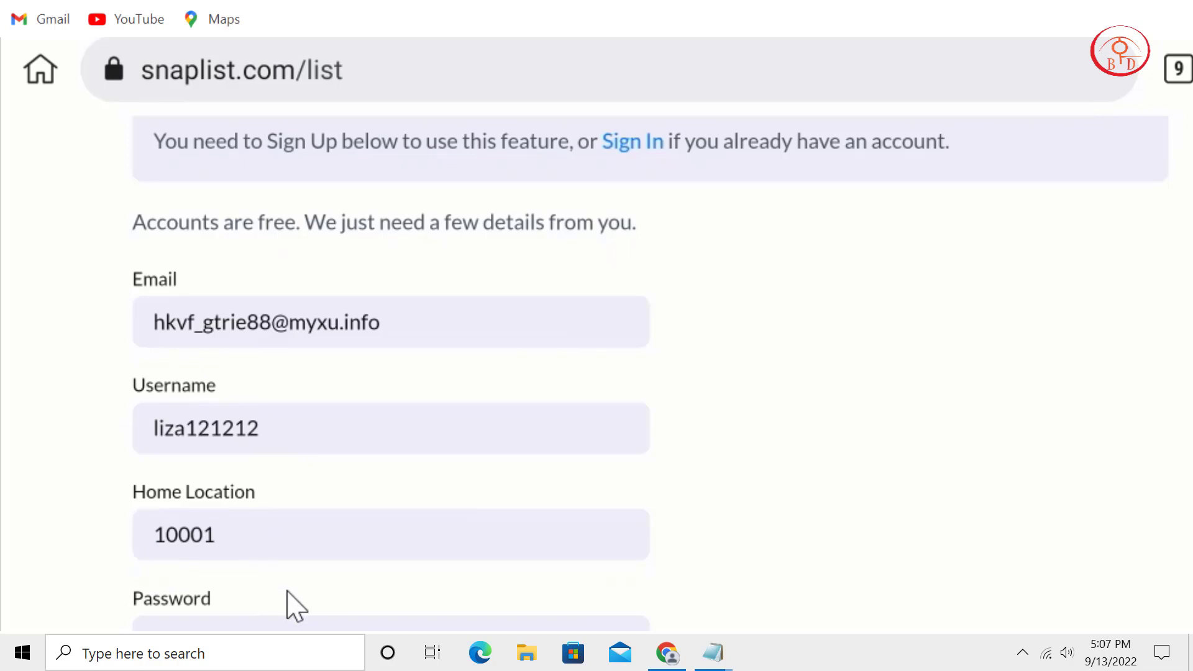
pyautogui.scroll(-3, 342, 391)
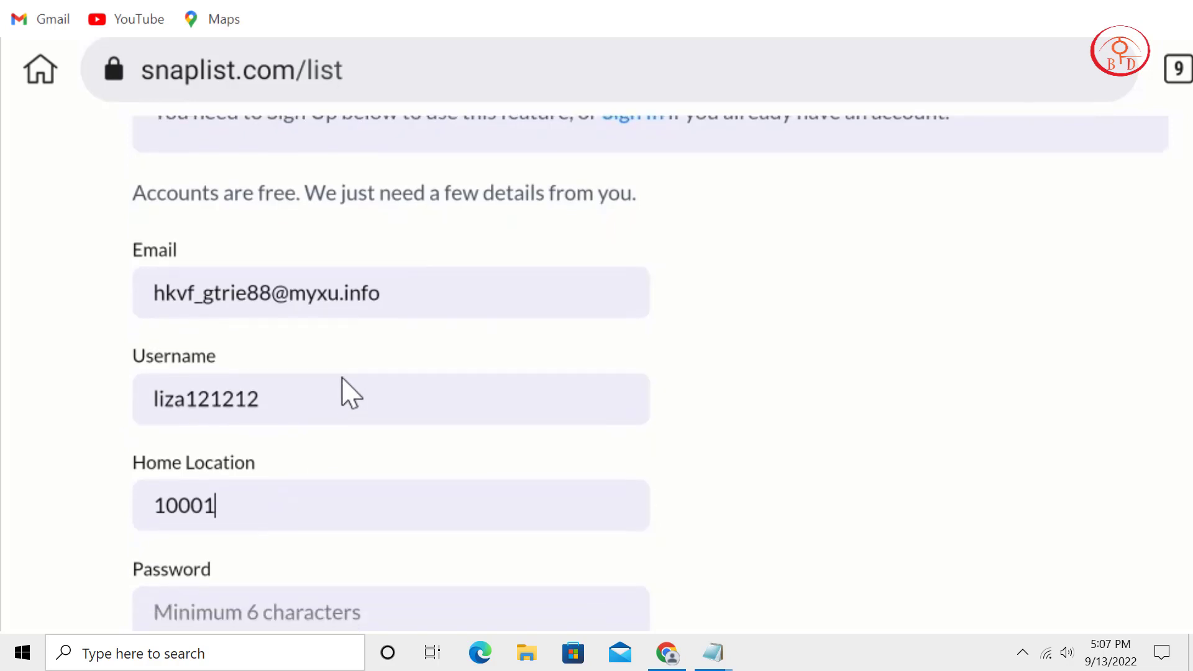
pyautogui.click(286, 454)
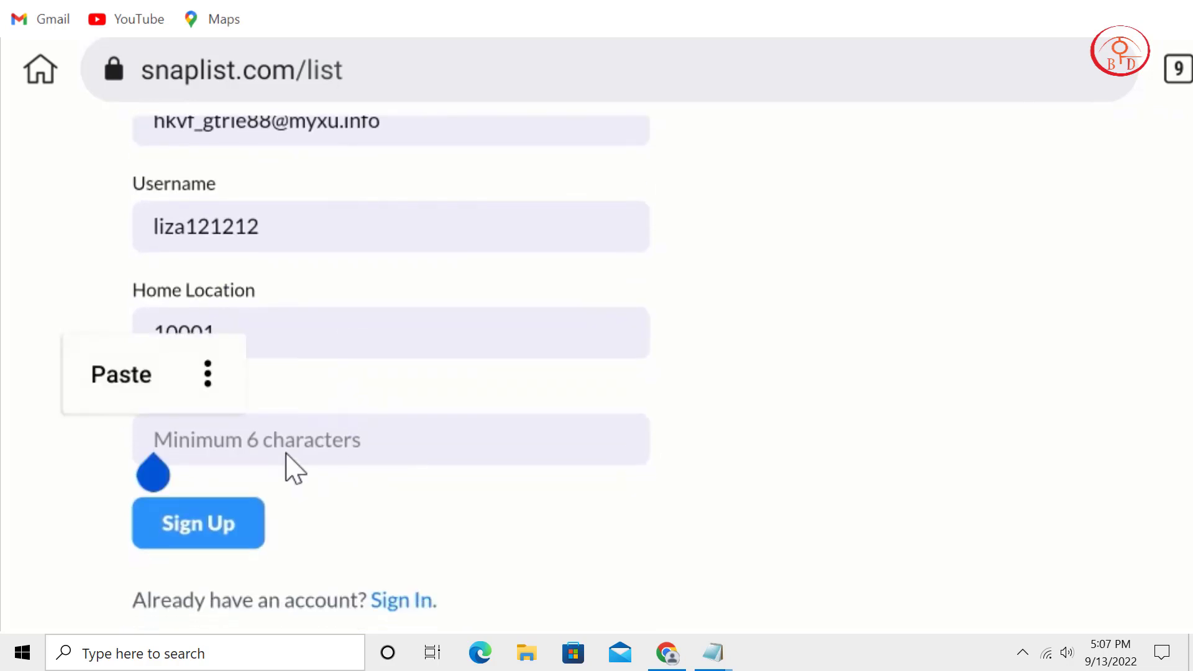
pyautogui.write('li')
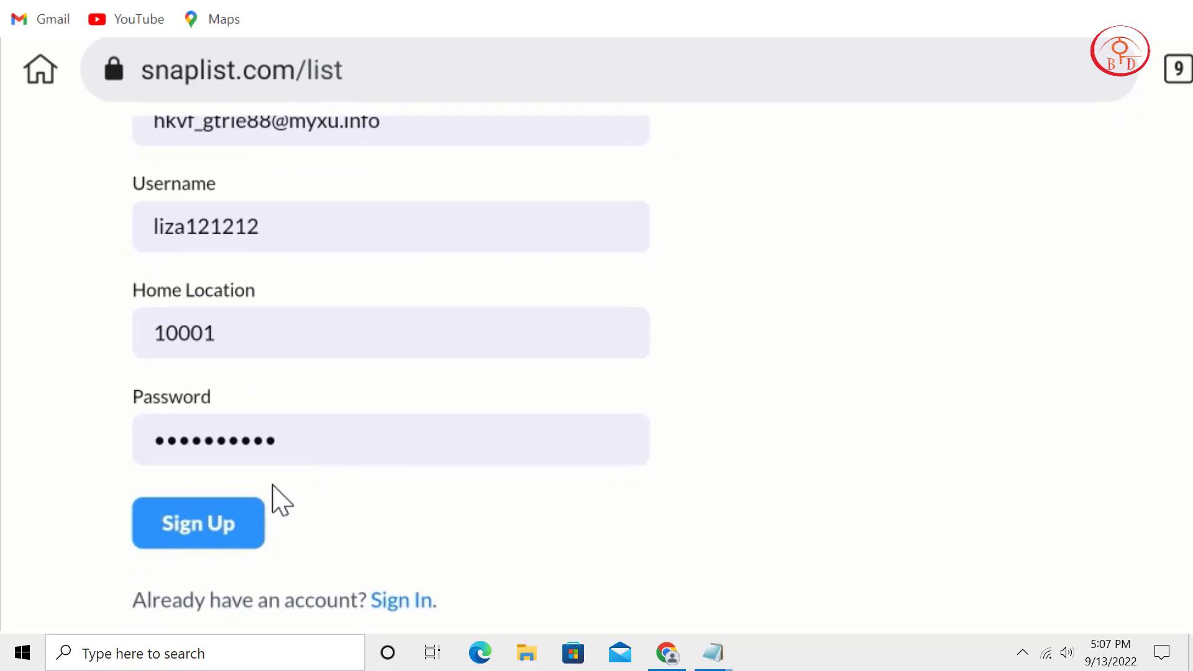
pyautogui.click(248, 533)
pyautogui.scroll(-2, 488, 453)
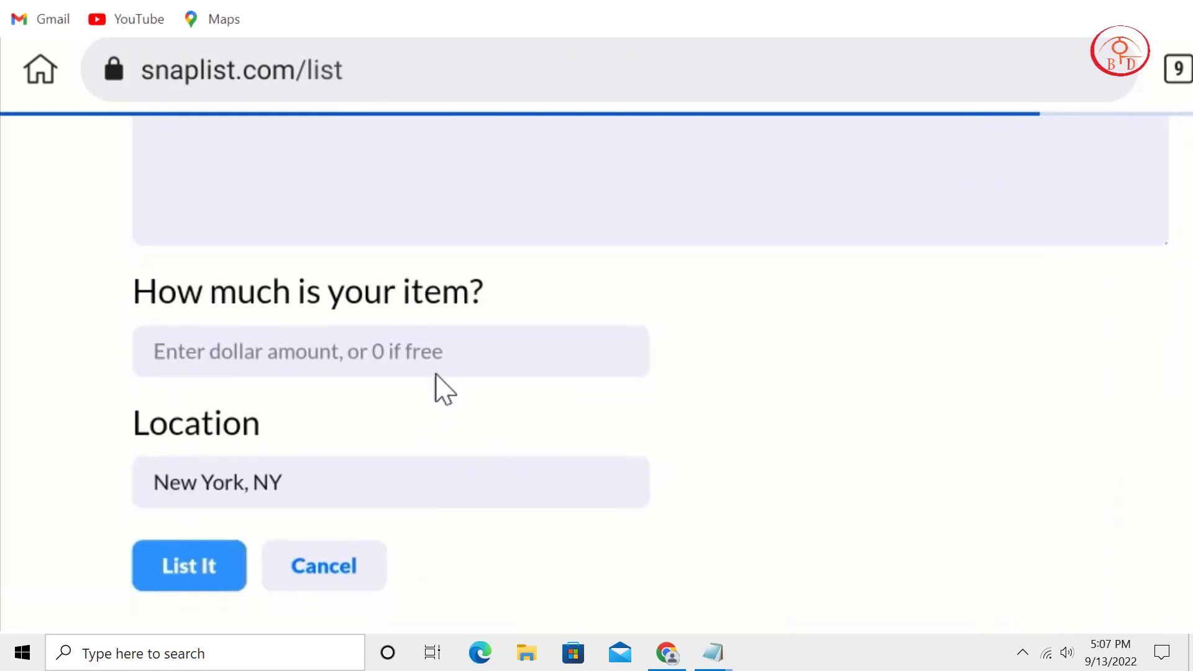
# Paste the first line of the ad notes as the snaplist listing title.
pyautogui.scroll(-2, 435, 374)
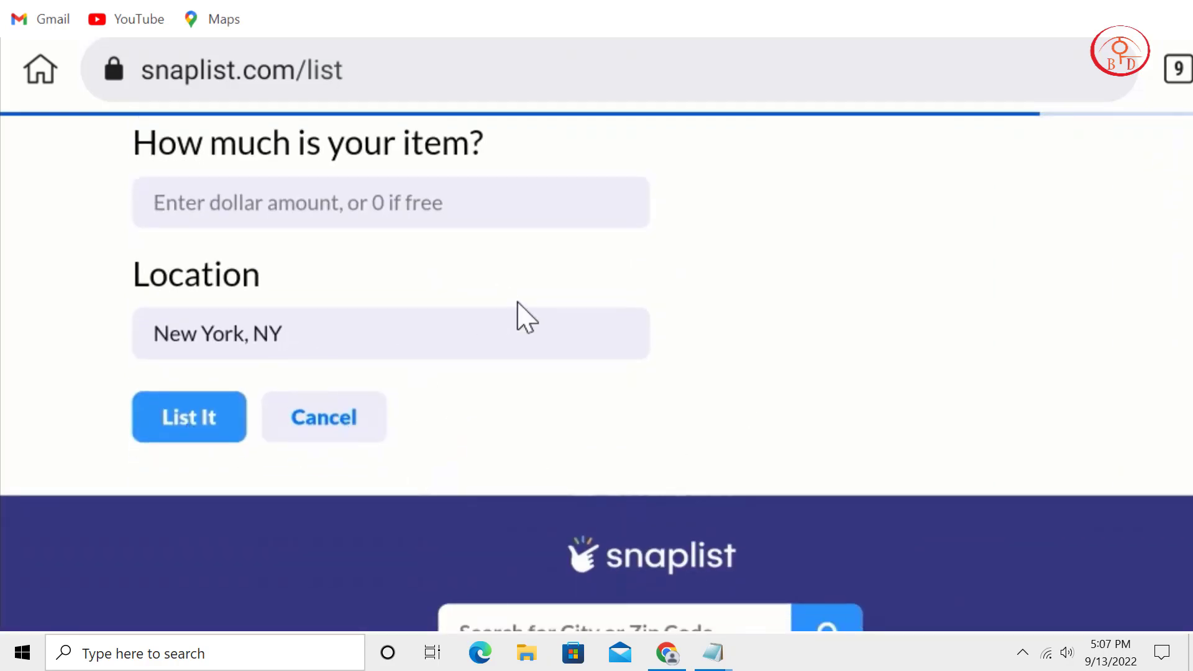
pyautogui.scroll(4, 586, 547)
pyautogui.scroll(-4, 613, 520)
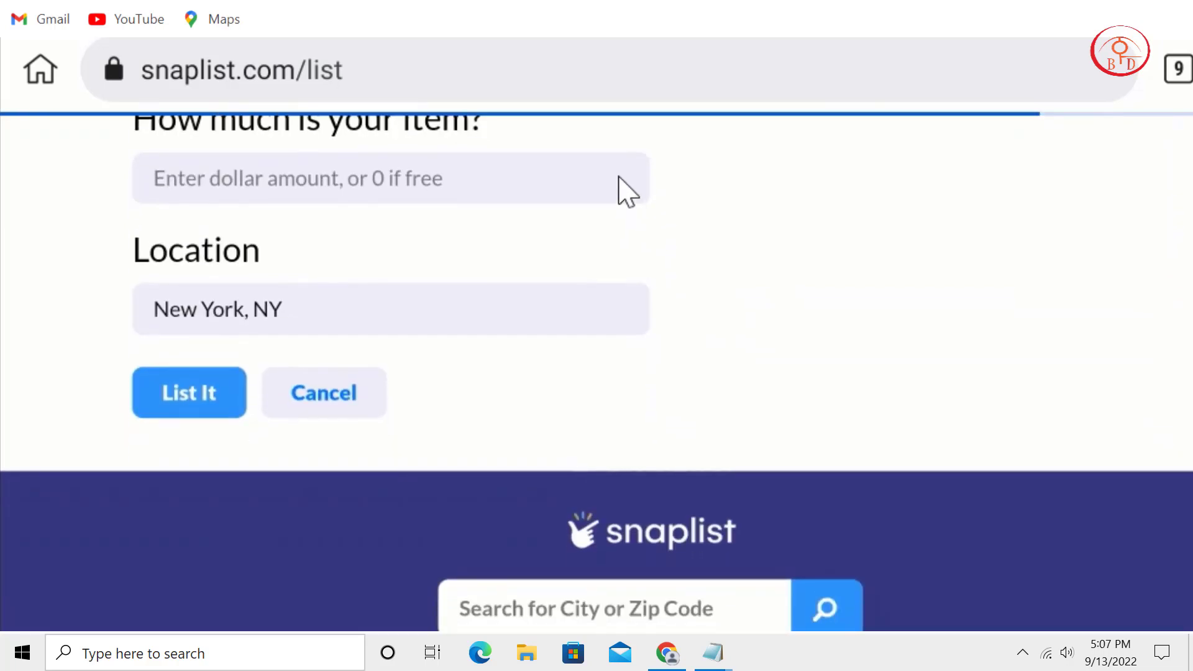
pyautogui.scroll(10, 622, 189)
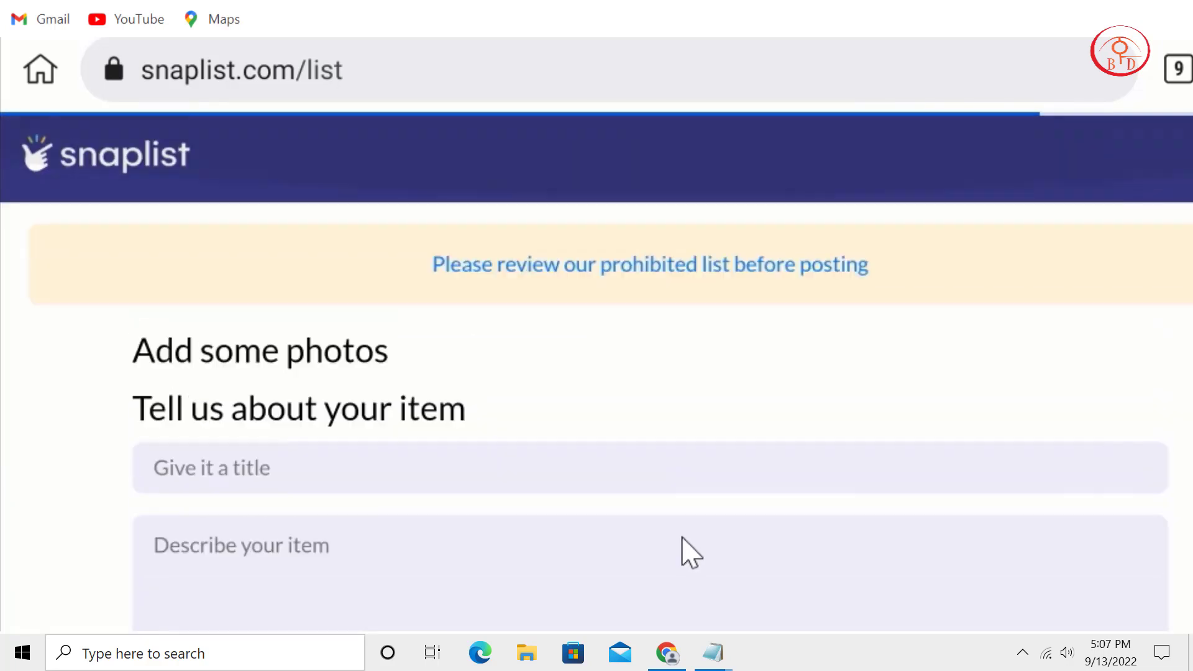
pyautogui.scroll(-3, 323, 310)
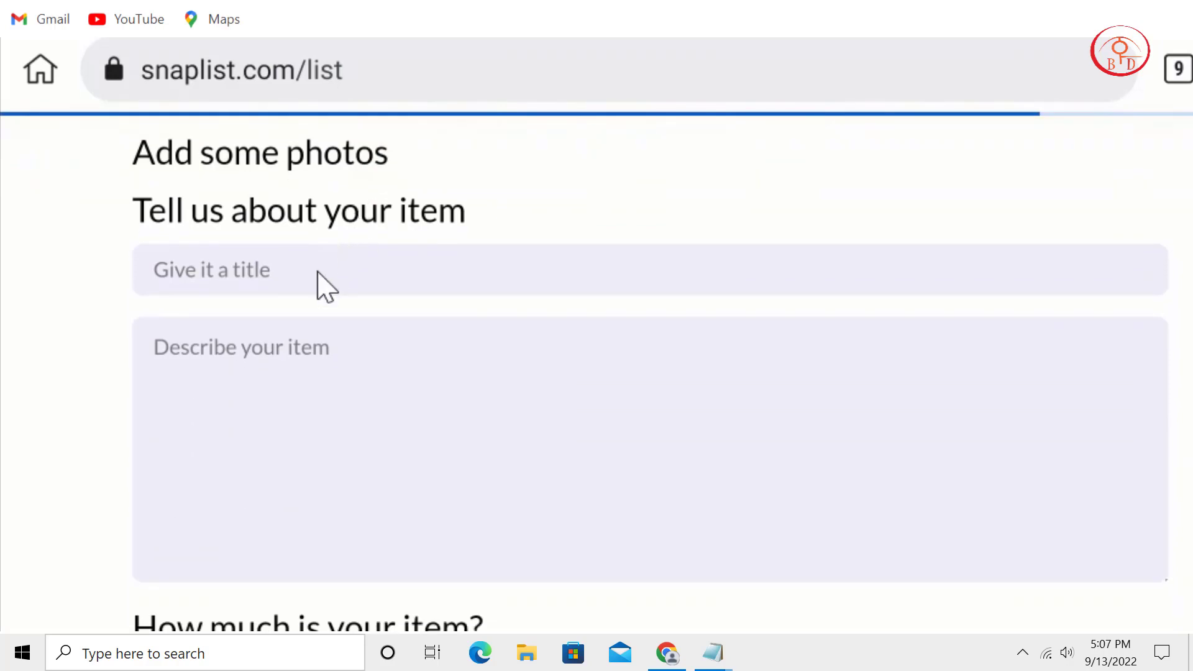
pyautogui.click(324, 286)
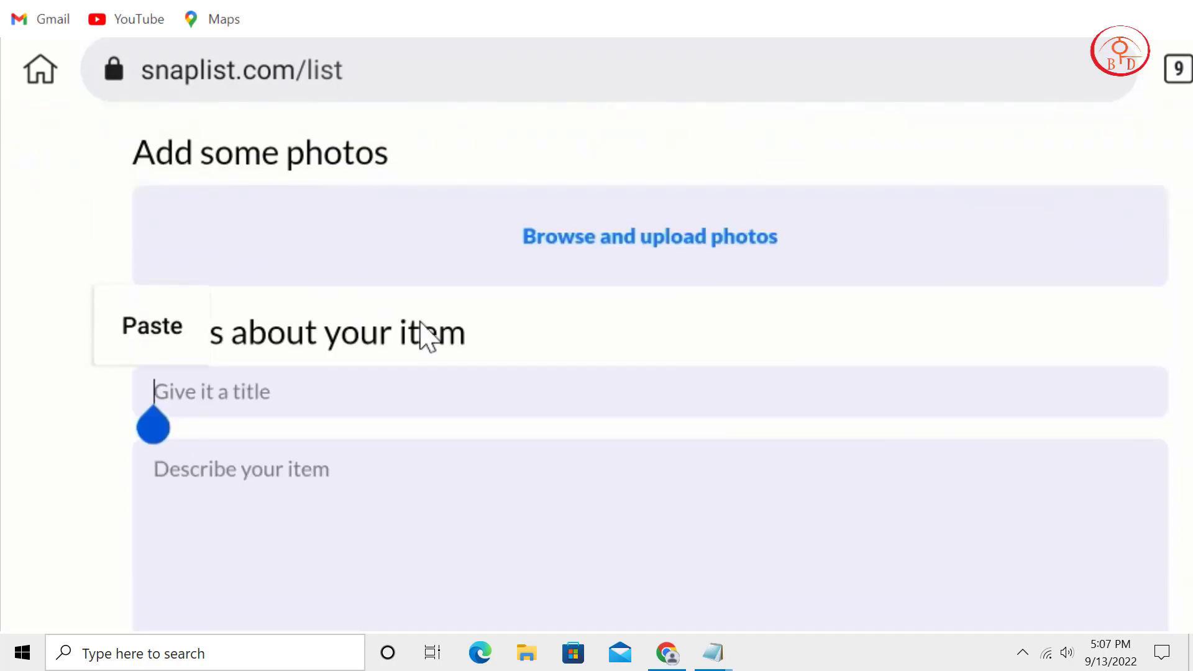
pyautogui.moveTo(712, 652)
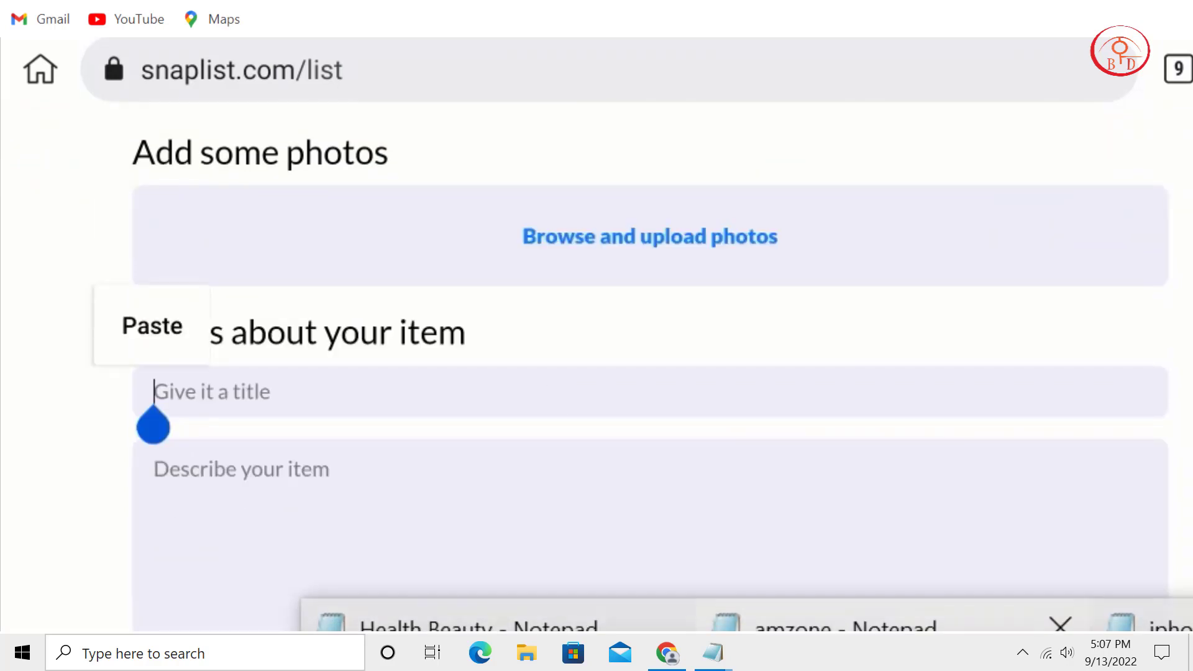
pyautogui.click(827, 624)
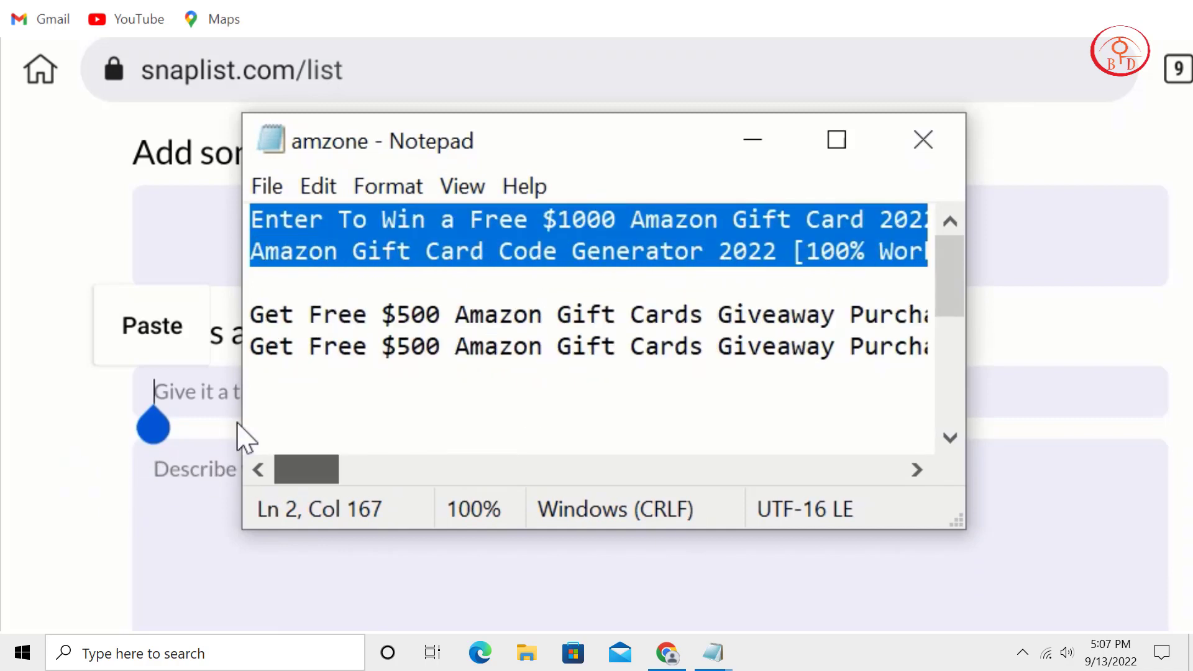
pyautogui.click(448, 345)
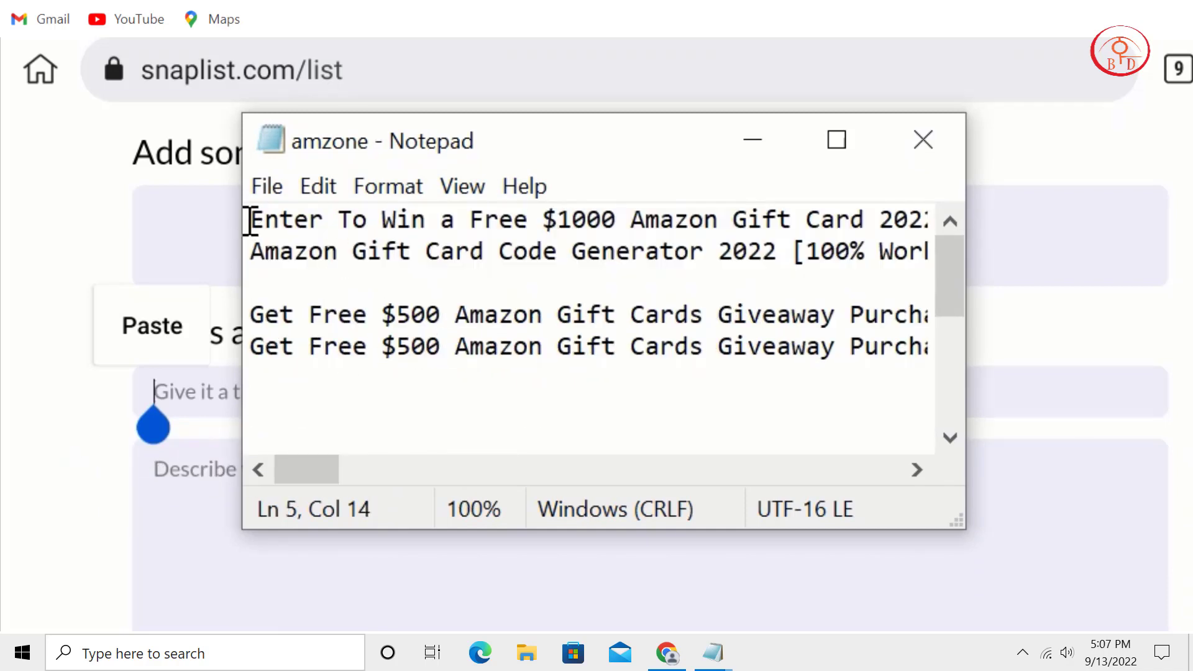
pyautogui.moveTo(251, 220); pyautogui.dragTo(992, 200)
pyautogui.rightClick(697, 211)
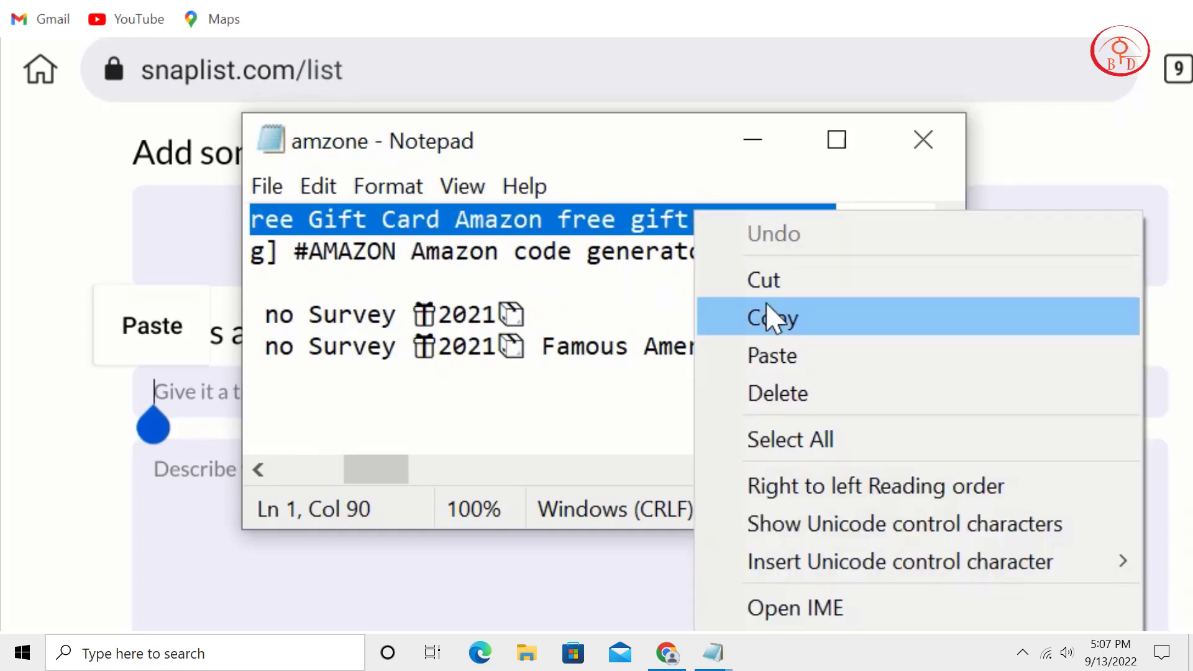
pyautogui.click(772, 315)
pyautogui.click(748, 146)
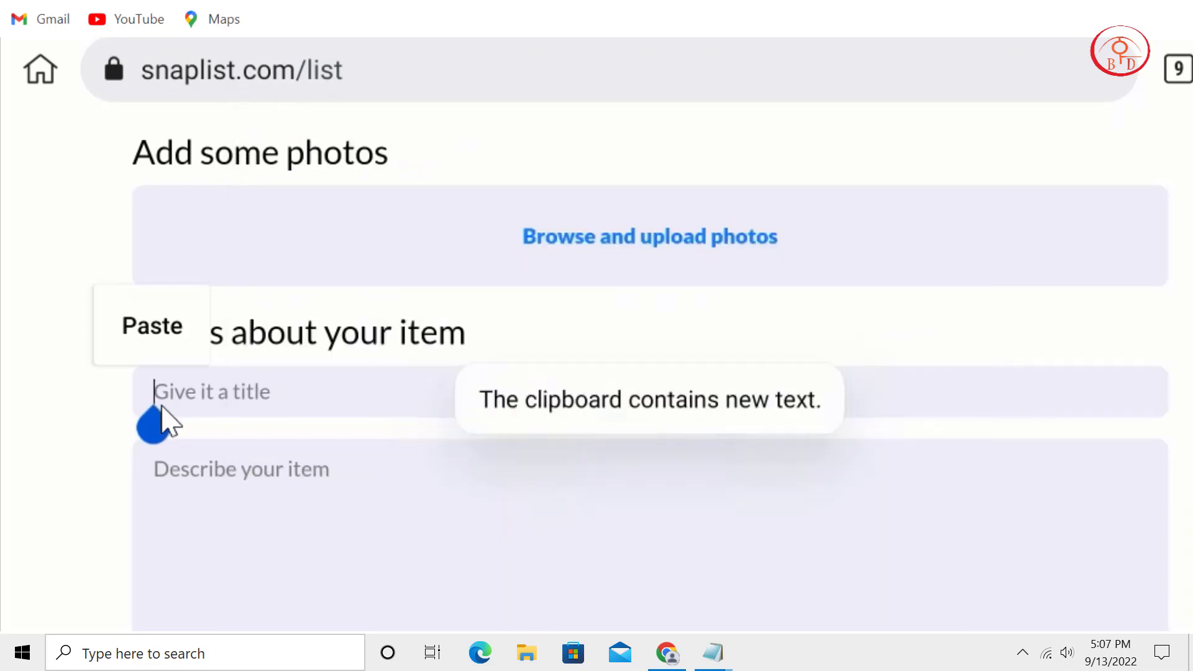
pyautogui.hotkey('ctrl', 'v')
# Paste the first two lines of the ad notes into the item description.
pyautogui.click(328, 497)
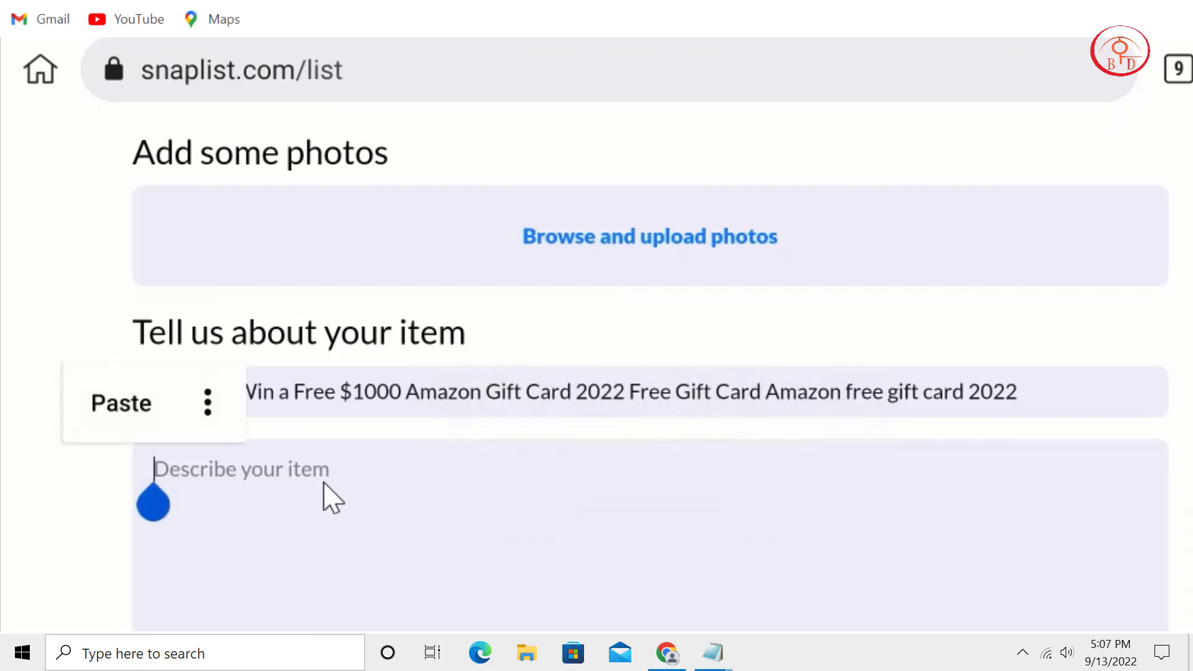
pyautogui.moveTo(713, 653)
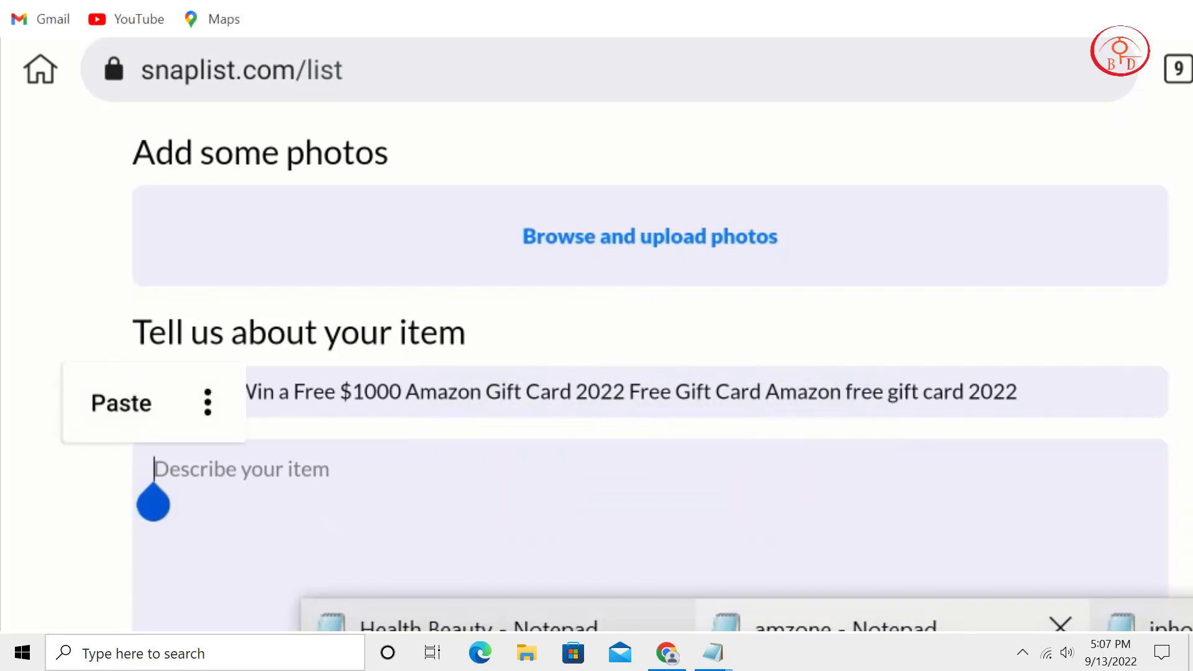
pyautogui.click(777, 622)
pyautogui.click(297, 261)
pyautogui.moveTo(383, 463); pyautogui.dragTo(266, 478)
pyautogui.moveTo(258, 218); pyautogui.dragTo(1065, 266)
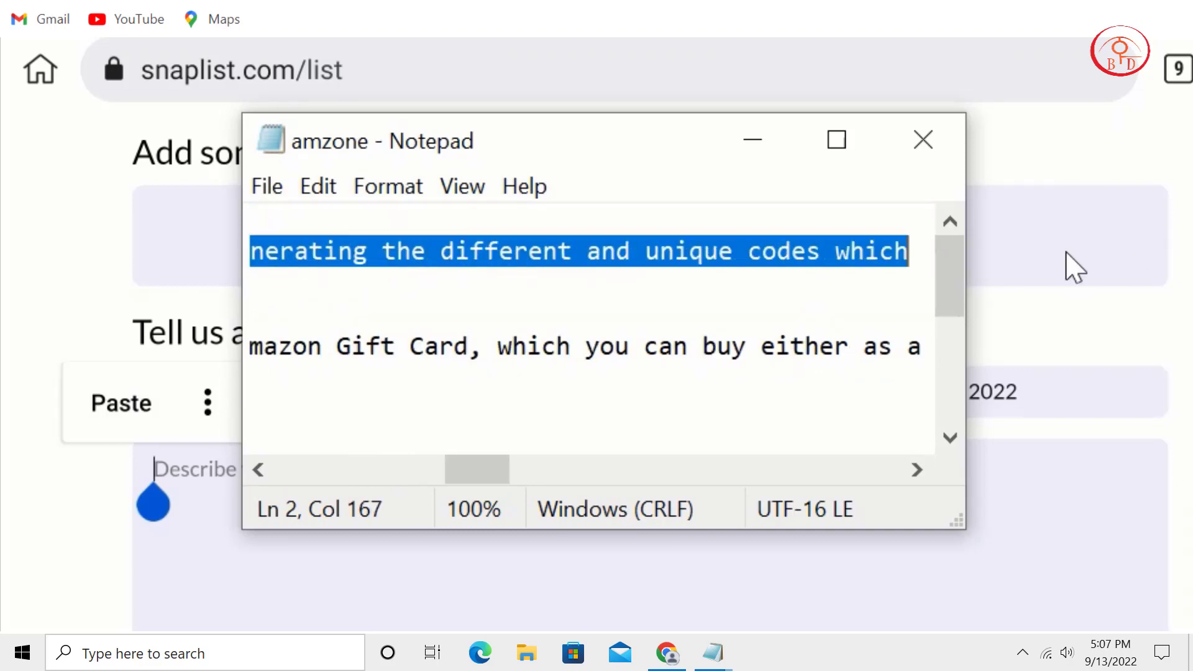
pyautogui.rightClick(889, 266)
pyautogui.click(988, 352)
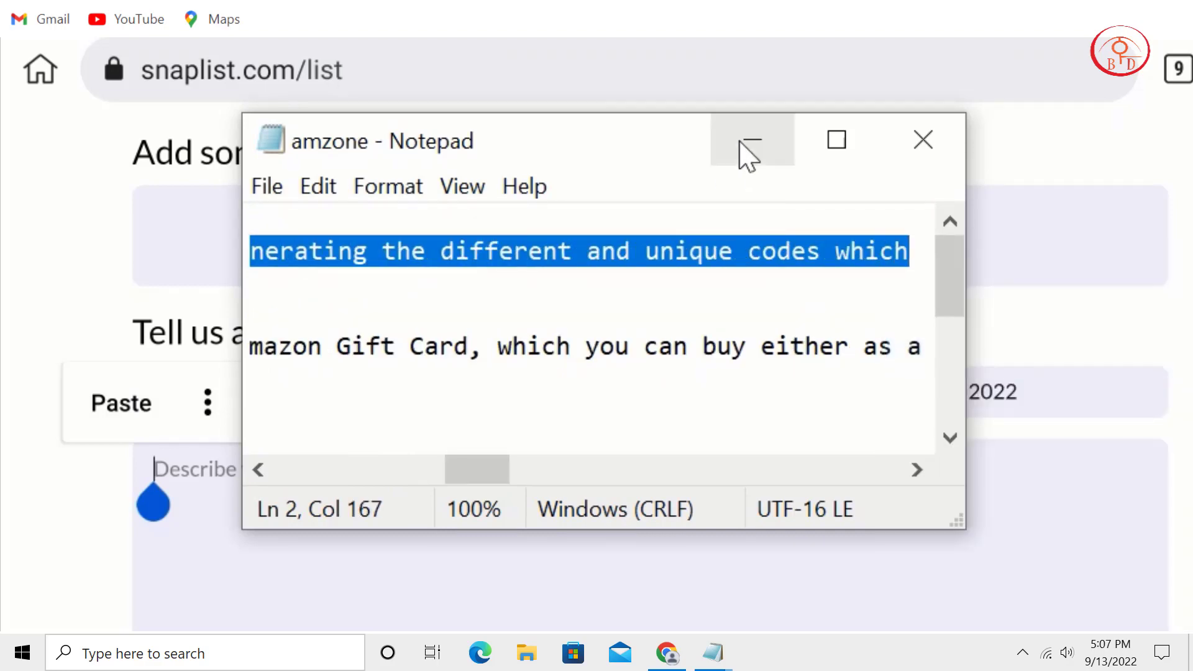
pyautogui.click(748, 144)
pyautogui.click(143, 410)
pyautogui.scroll(-3, 412, 266)
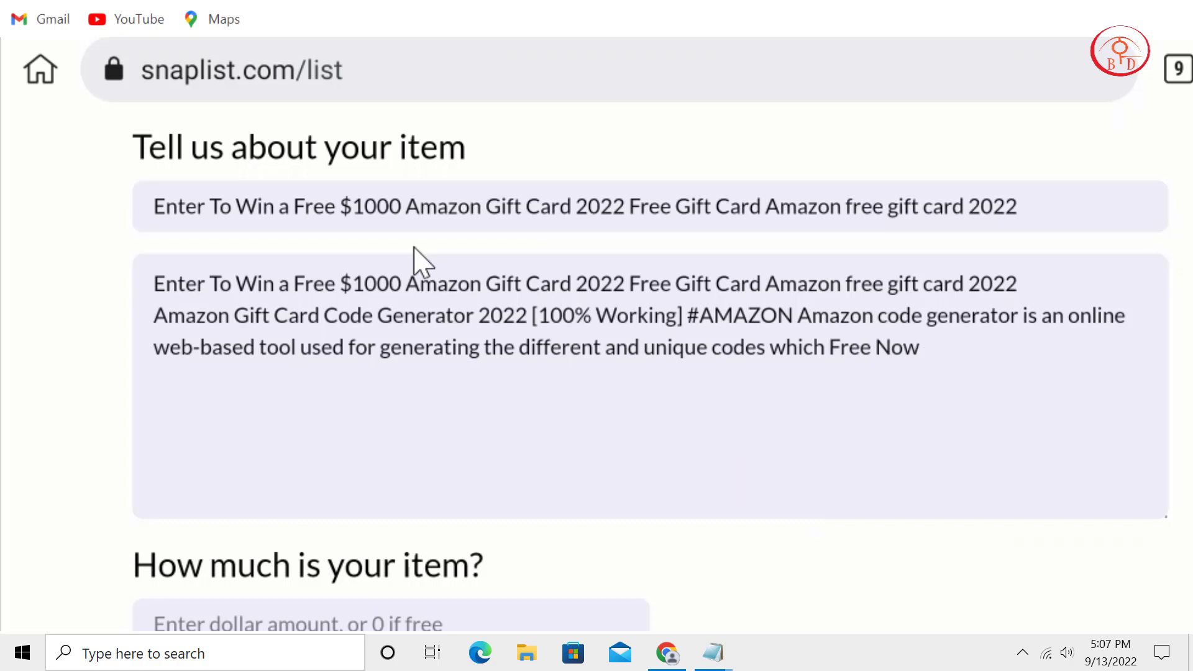
pyautogui.scroll(-2, 414, 249)
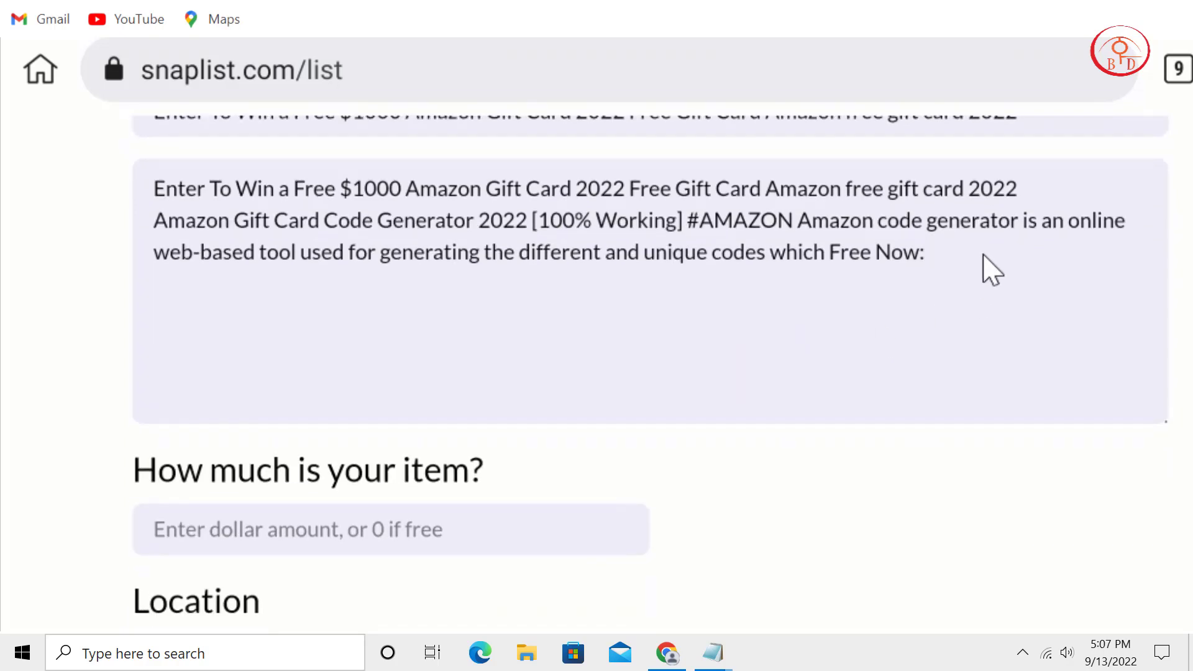
pyautogui.hotkey('ctrl', 'v')
pyautogui.scroll(-4, 1015, 394)
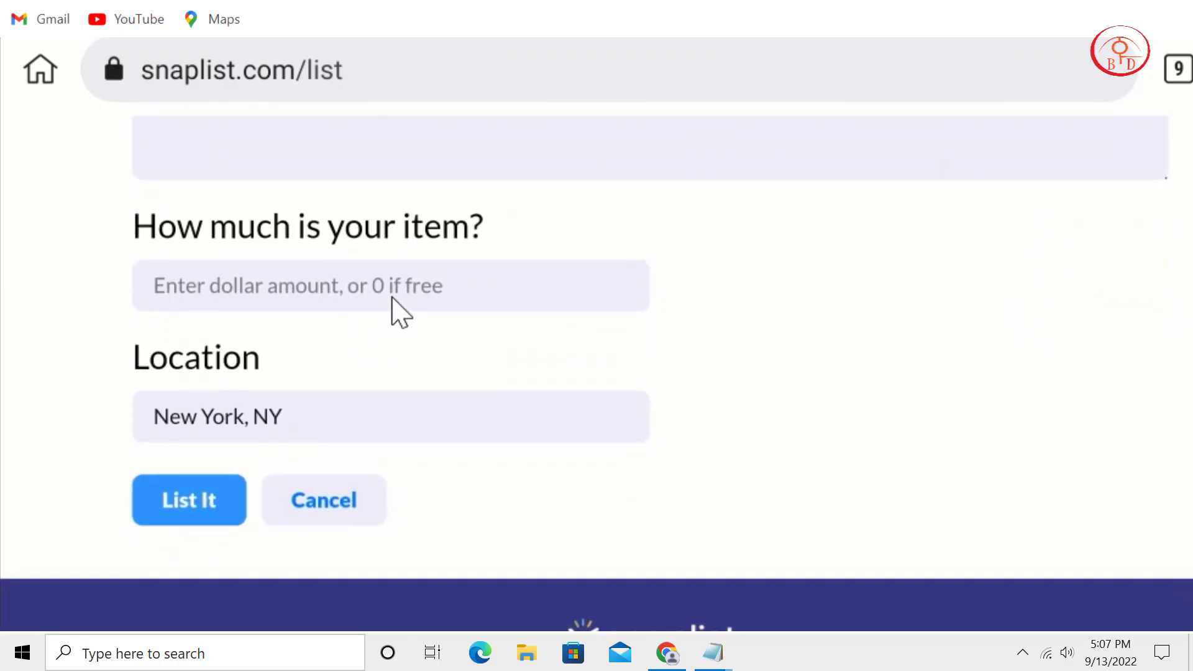
# Price the gift card listing at 1$ and publish it with List It.
pyautogui.click(393, 298)
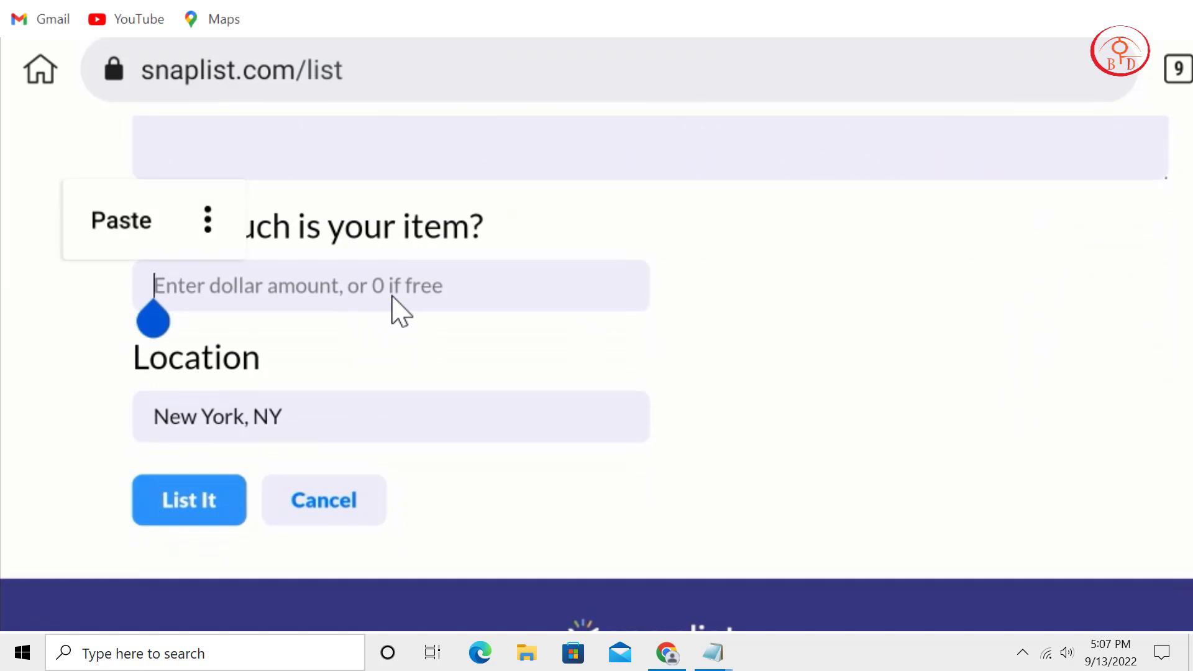
pyautogui.scroll(-2, 973, 288)
pyautogui.scroll(2, 954, 384)
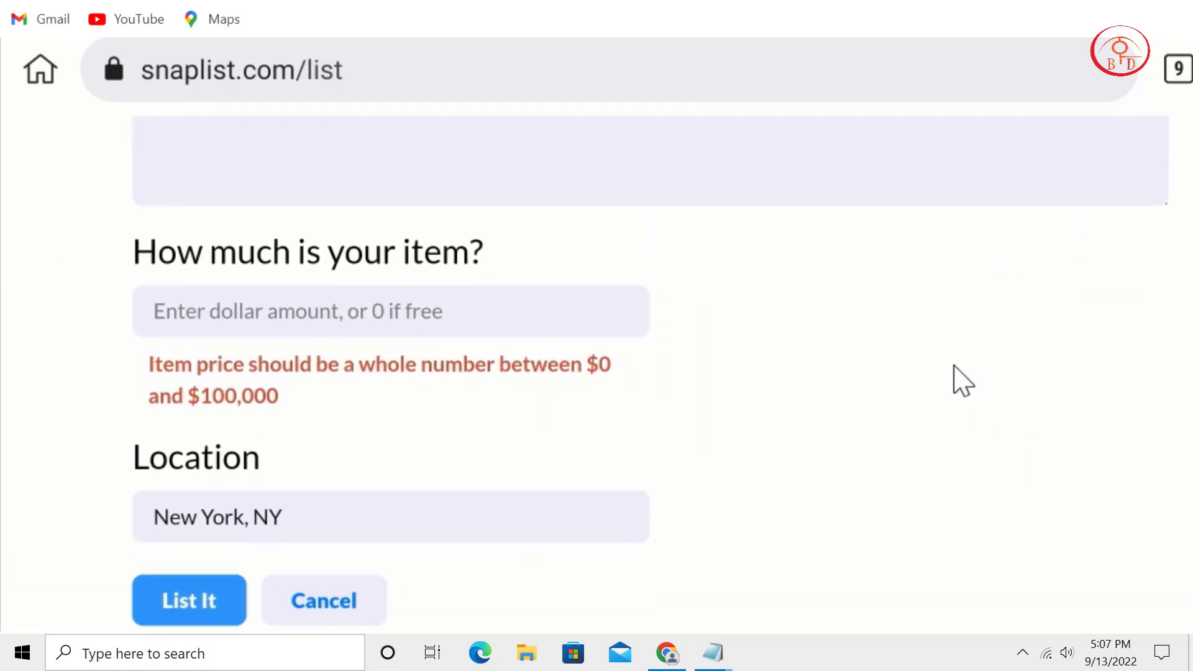
pyautogui.write('1$')
pyautogui.scroll(-1, 208, 474)
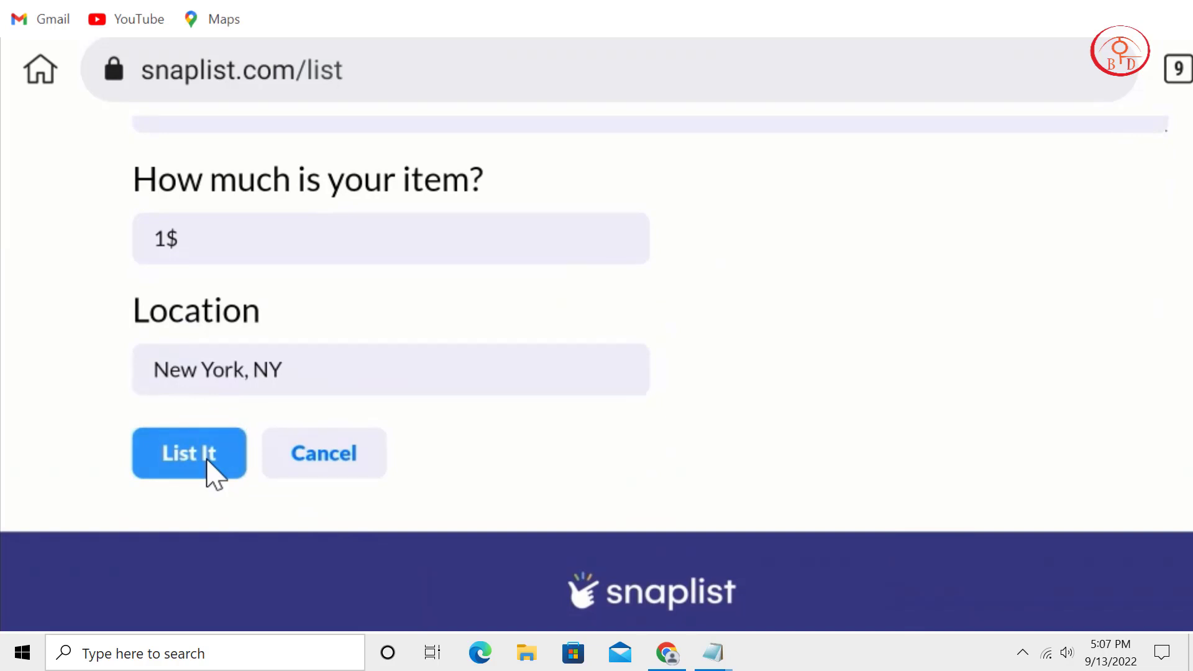
pyautogui.click(208, 461)
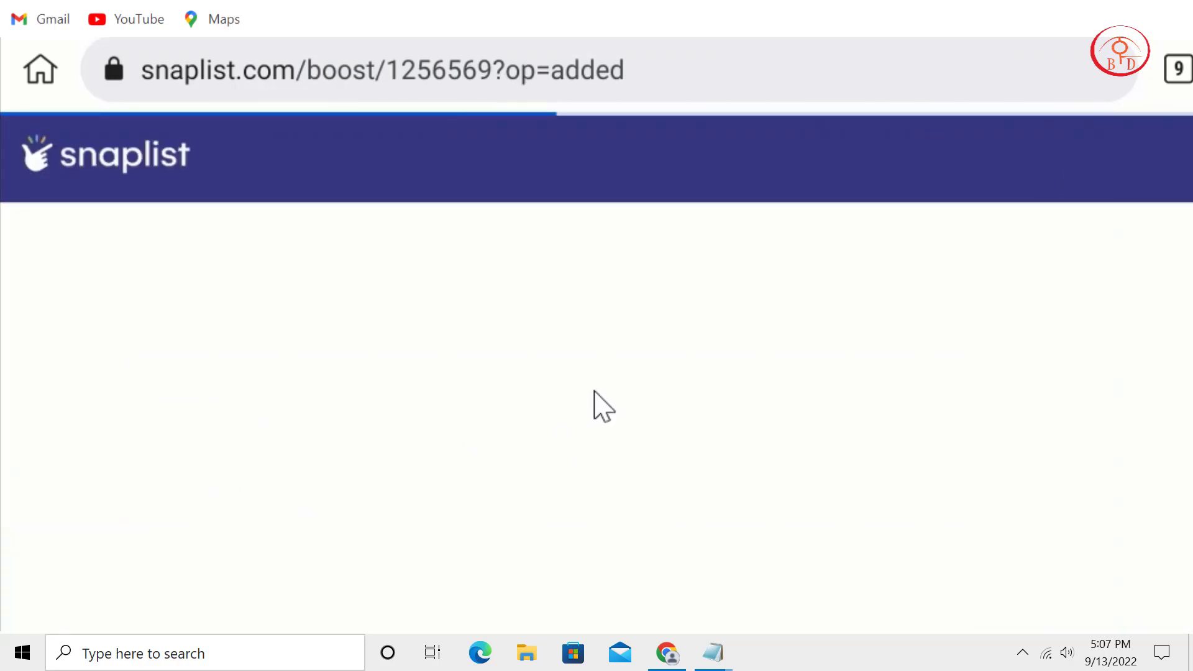
# Open the boost-my-listing checkout, then cancel it.
pyautogui.scroll(-5, 603, 405)
pyautogui.scroll(-1, 709, 212)
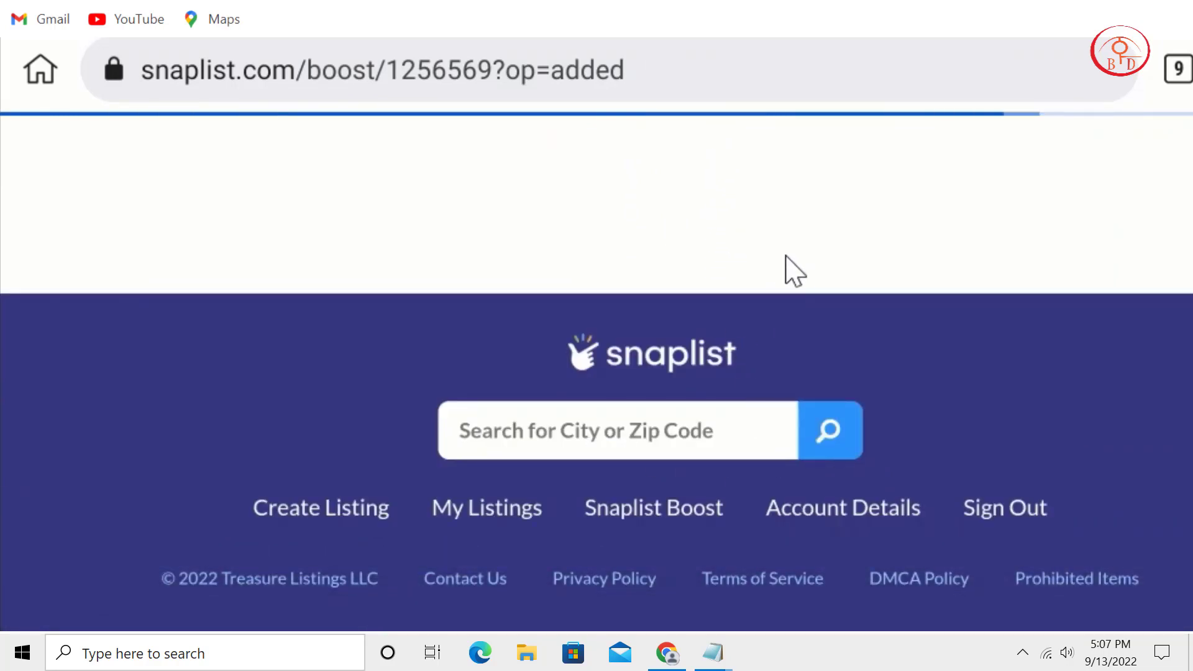
pyautogui.scroll(4, 788, 300)
pyautogui.scroll(3, 895, 261)
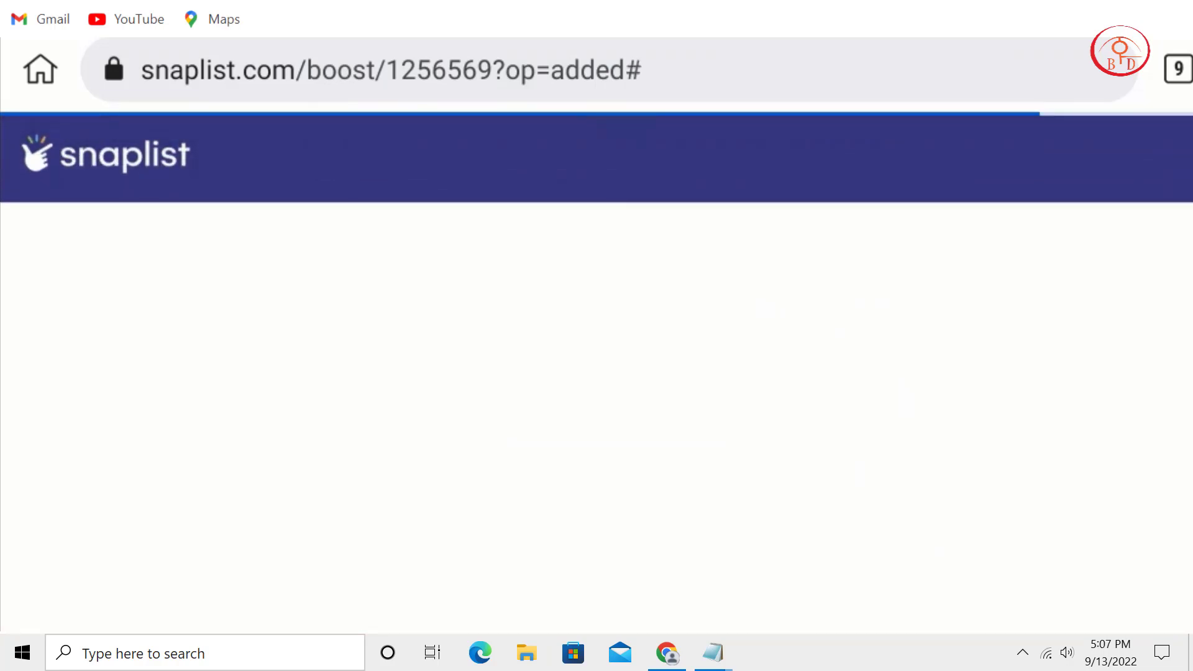
pyautogui.scroll(-5, 839, 431)
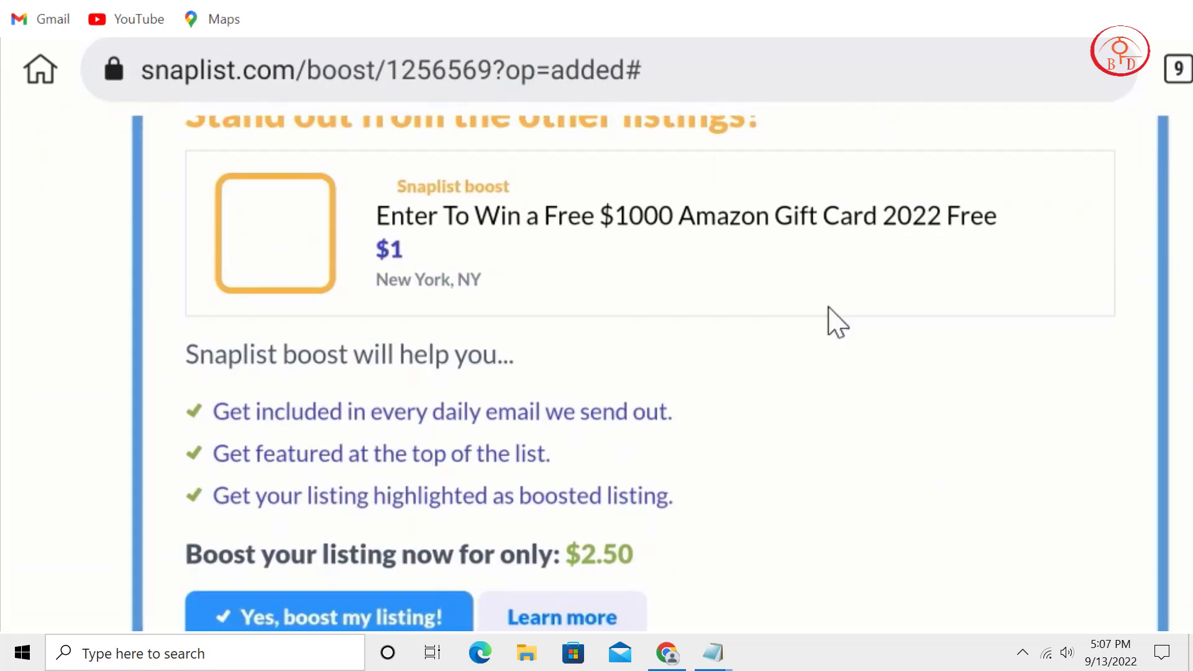
pyautogui.scroll(-4, 837, 322)
pyautogui.scroll(3, 698, 386)
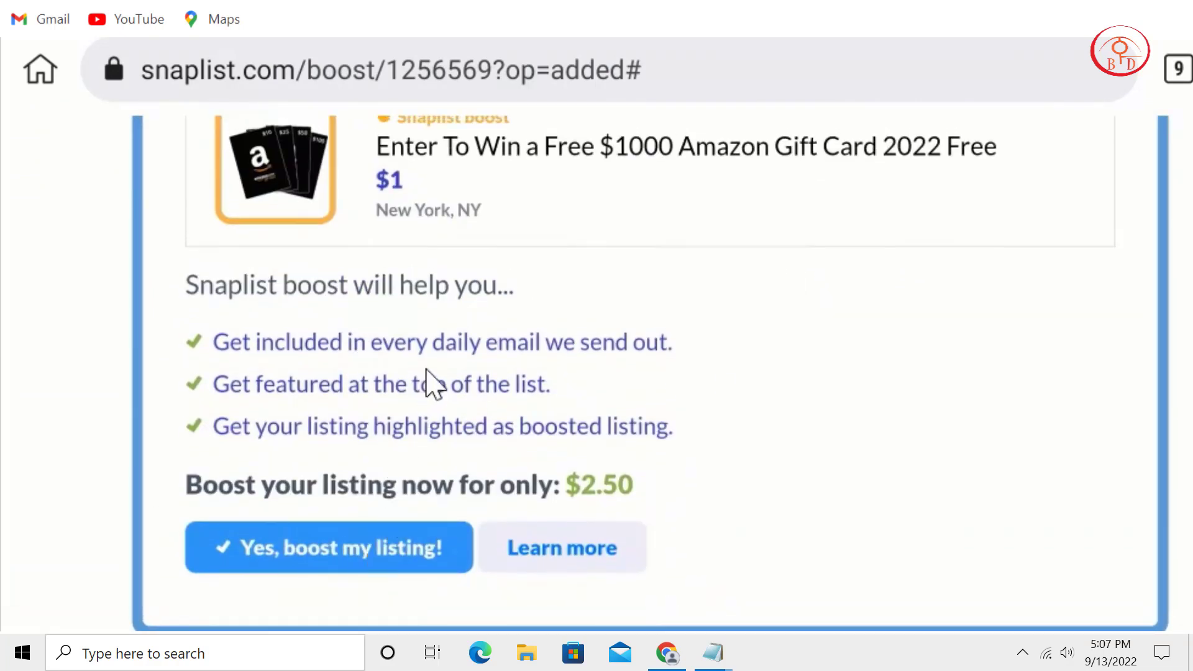
pyautogui.click(380, 568)
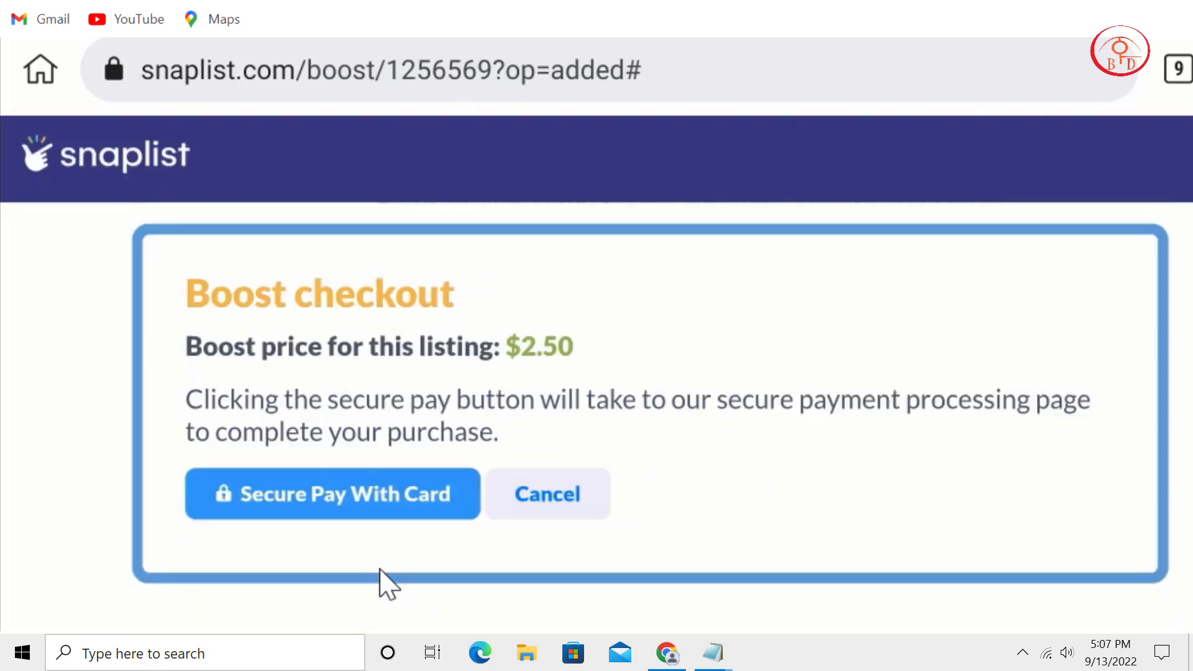
pyautogui.click(529, 498)
# Go to My Listings through the site's navigation menu.
pyautogui.scroll(-2, 589, 448)
pyautogui.scroll(3, 589, 447)
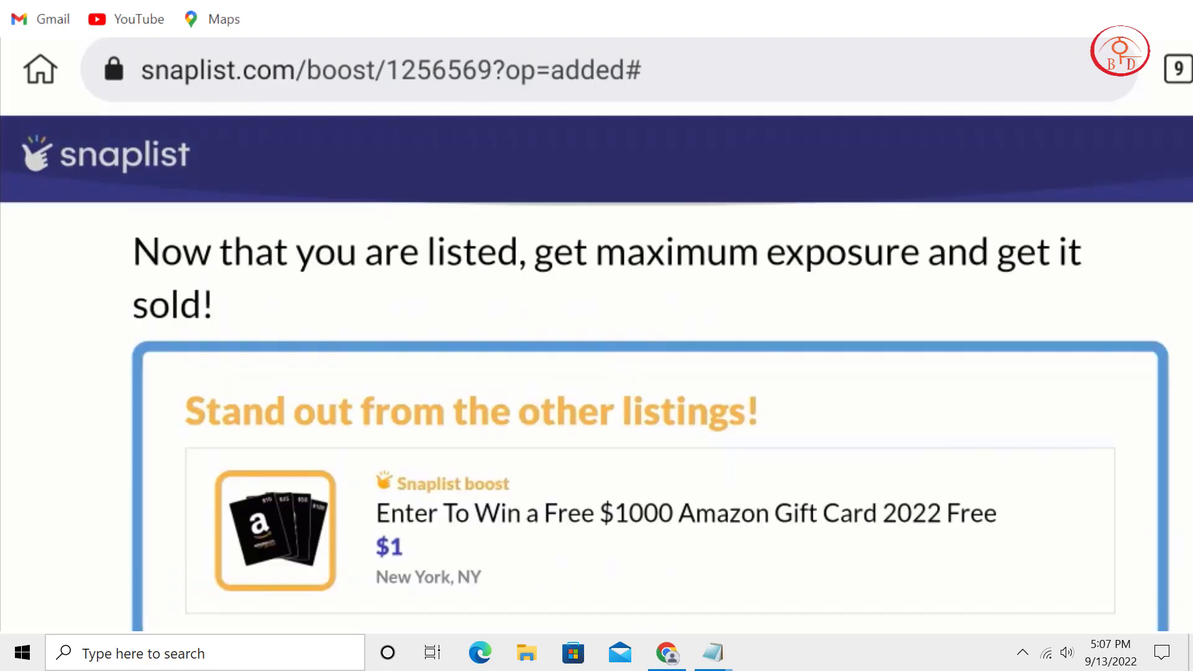
pyautogui.click(1131, 158)
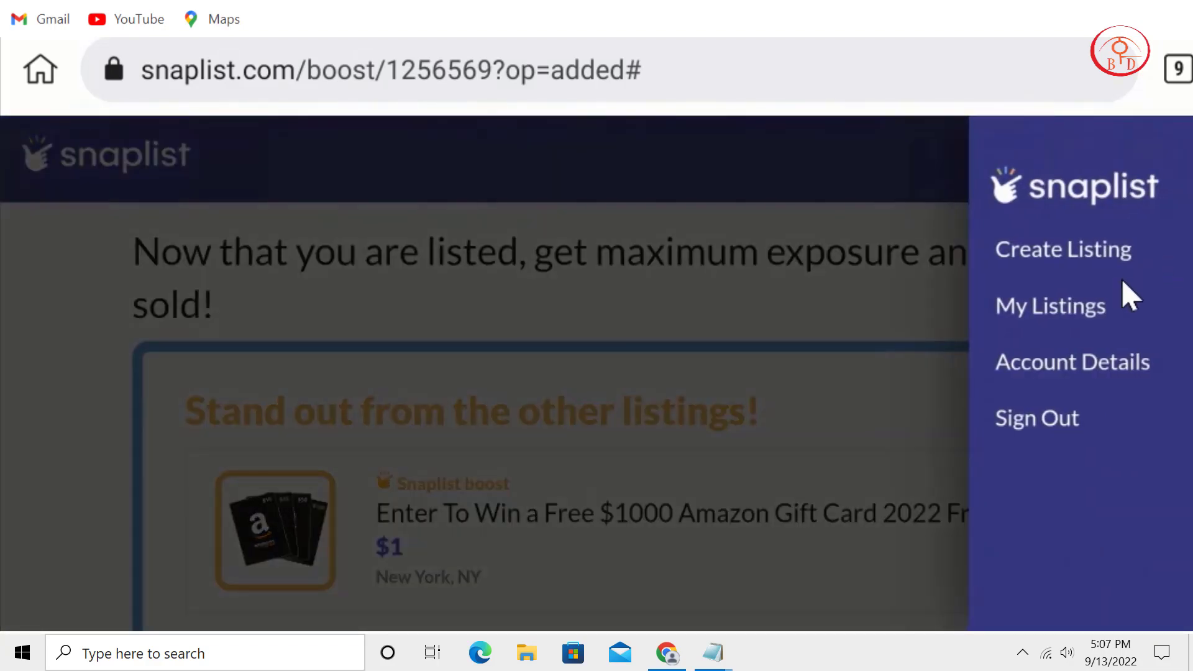
pyautogui.click(1108, 297)
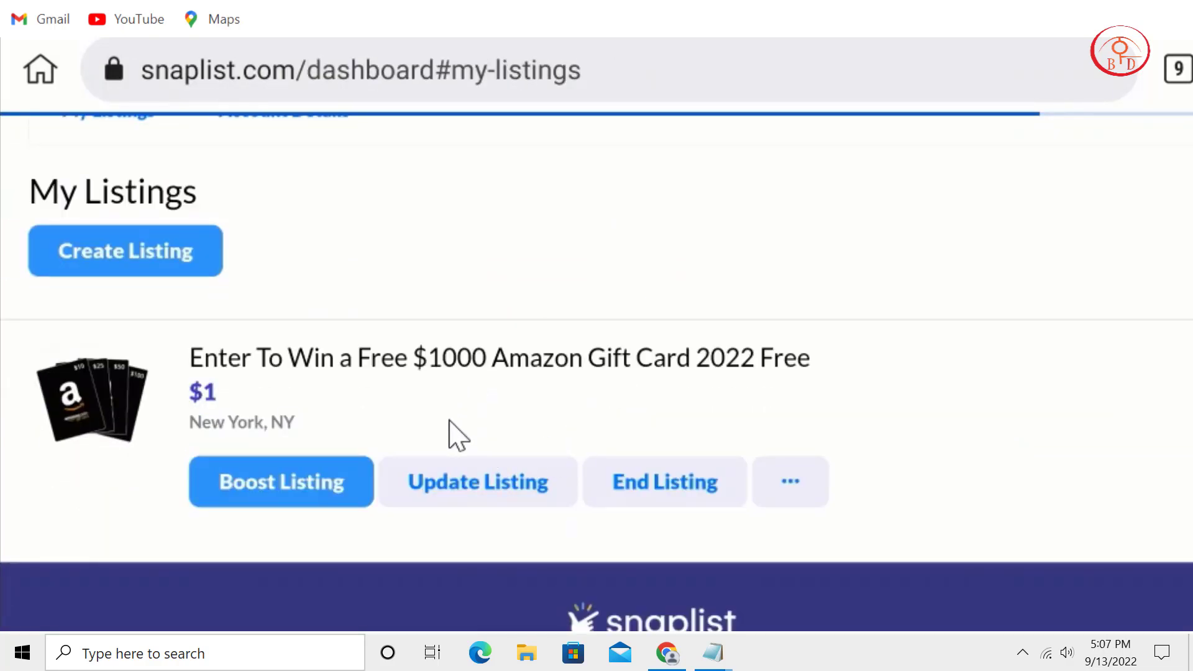
# Start another snaplist listing from the home page and upload the Amazon gift card photo.
pyautogui.scroll(4, 643, 414)
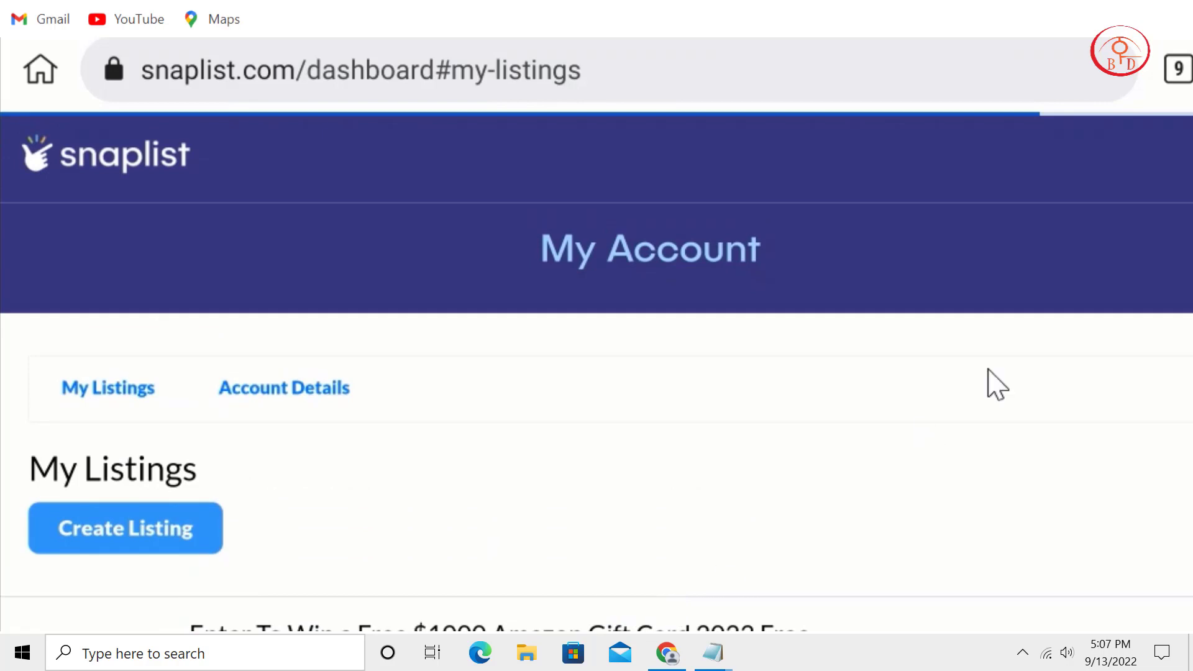
pyautogui.click(129, 138)
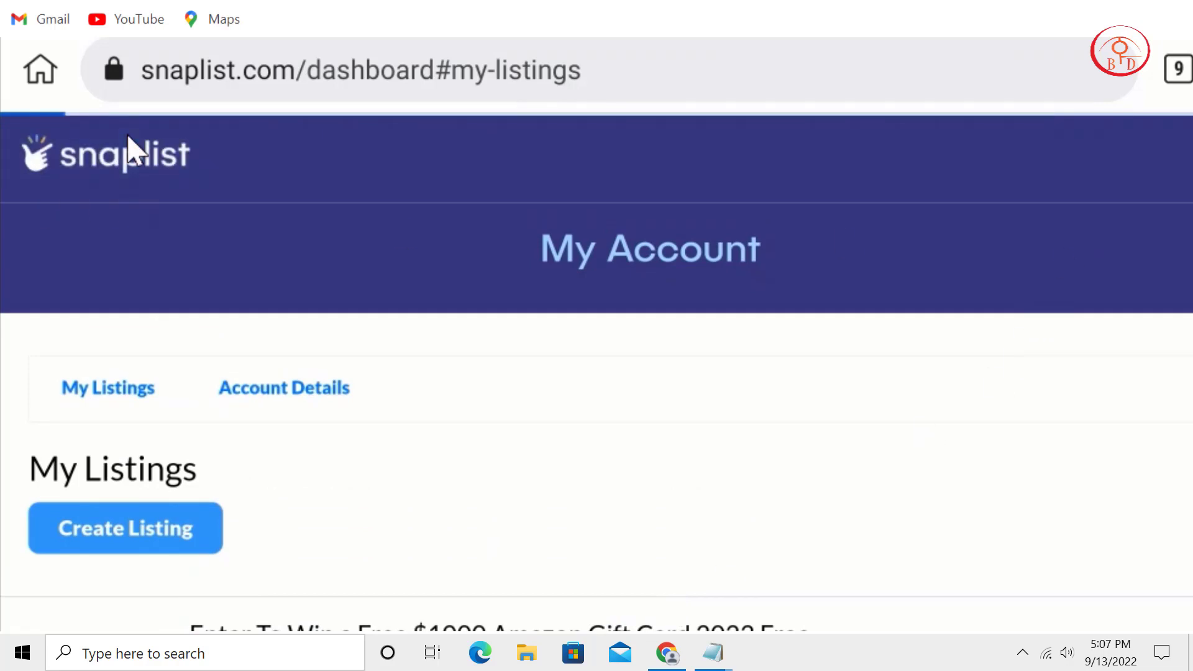
pyautogui.scroll(-5, 631, 498)
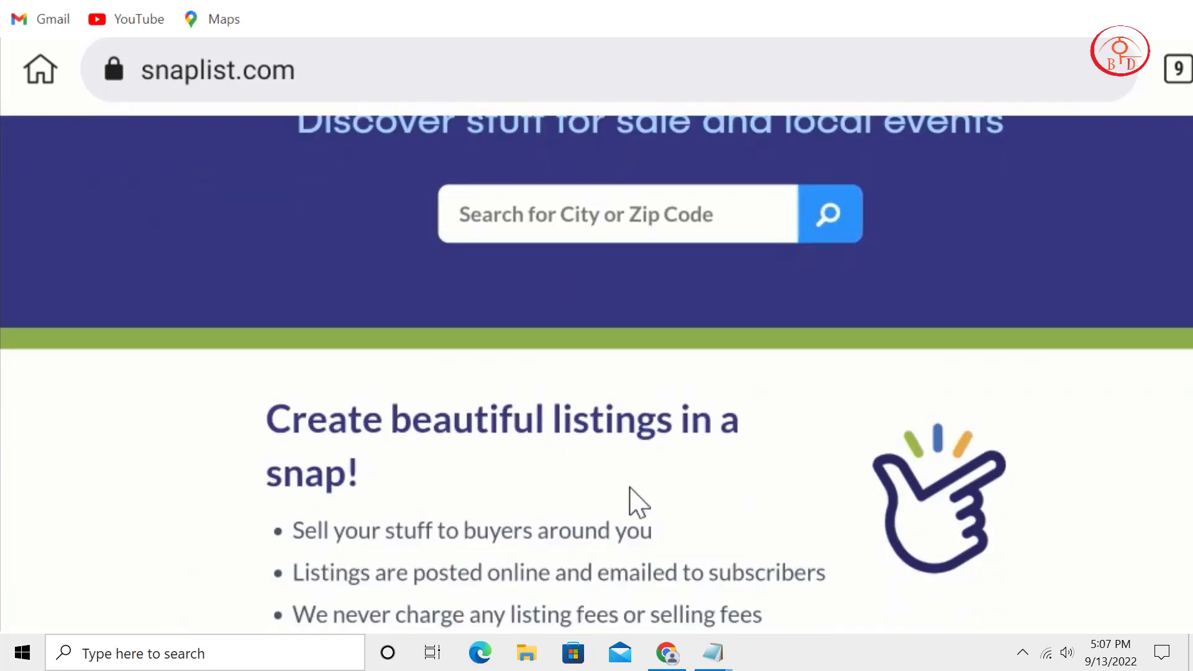
pyautogui.click(691, 481)
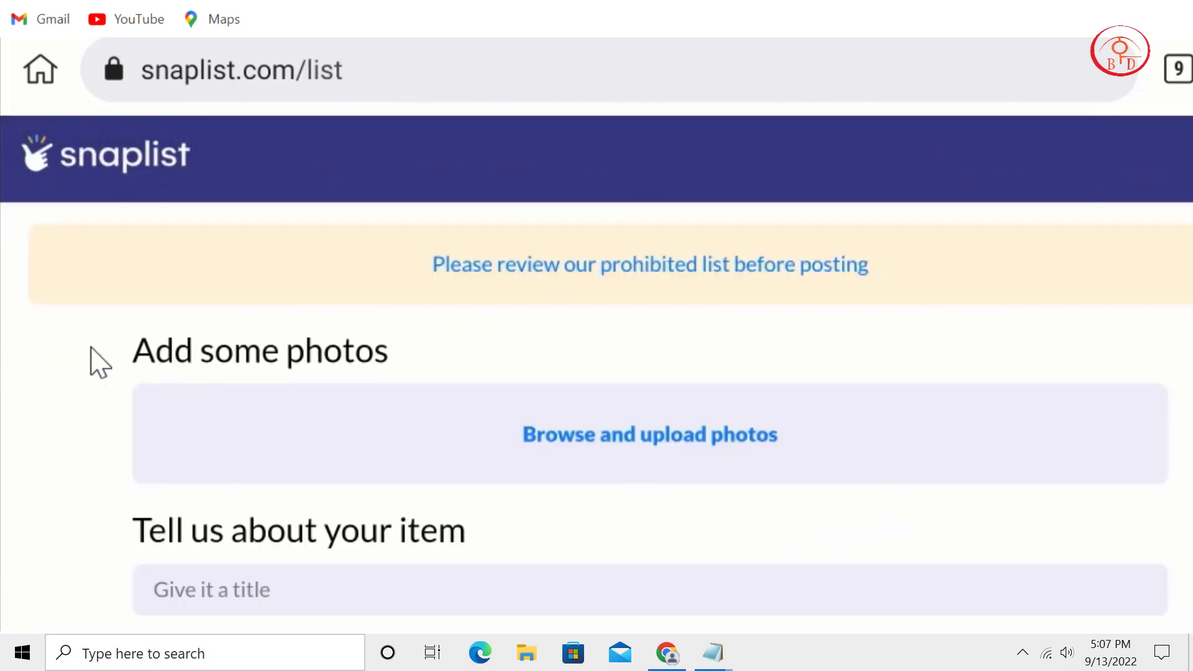
pyautogui.click(606, 435)
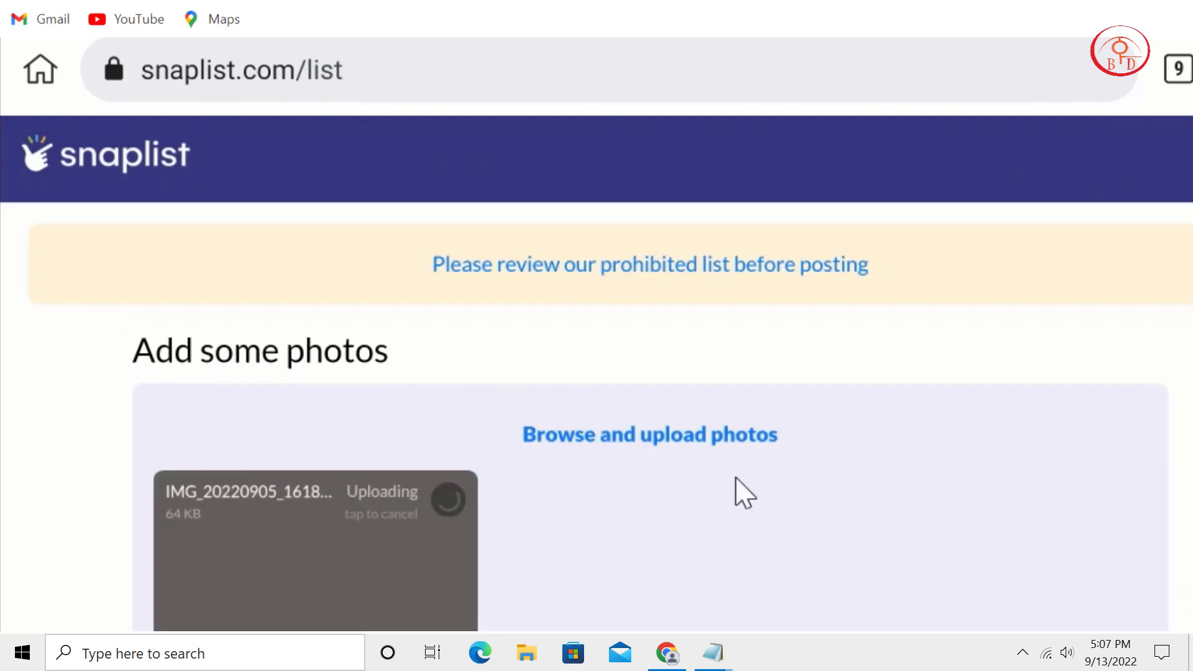
pyautogui.scroll(-4, 865, 314)
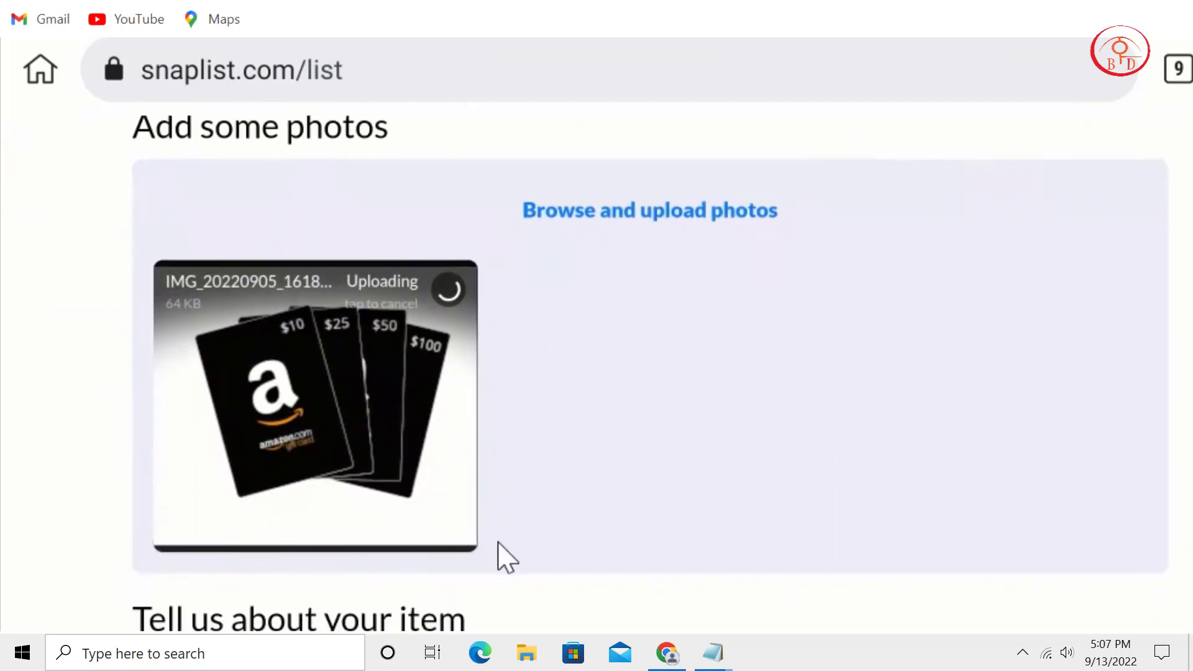
pyautogui.scroll(-6, 576, 274)
pyautogui.scroll(-4, 597, 333)
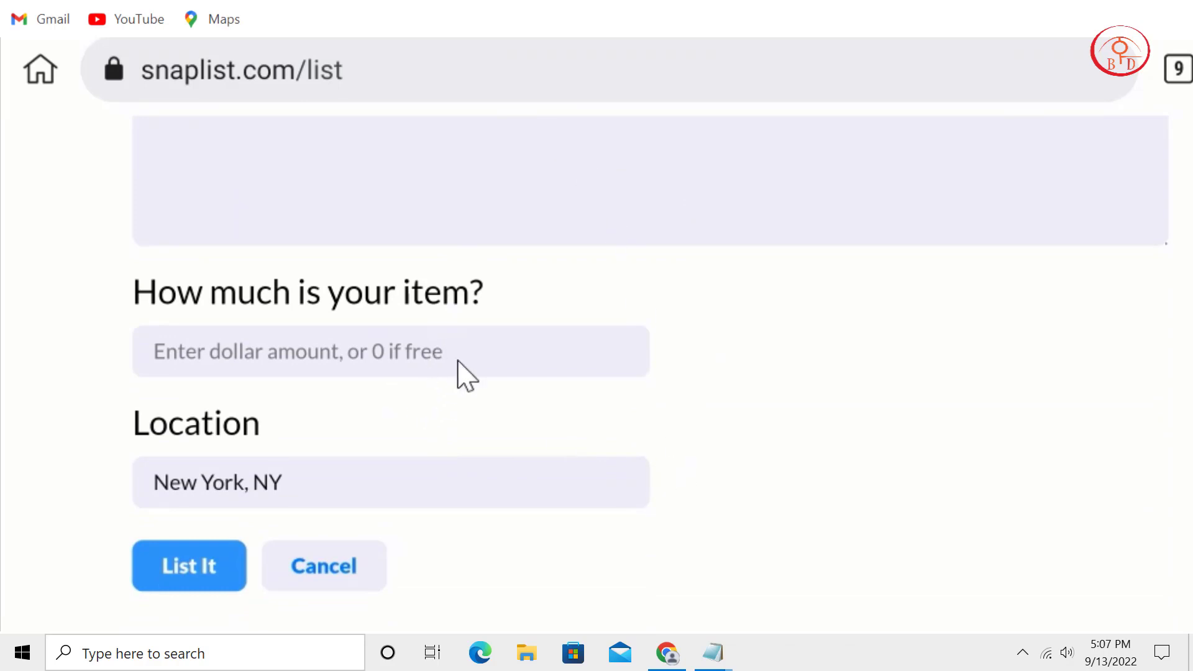
pyautogui.scroll(7, 583, 503)
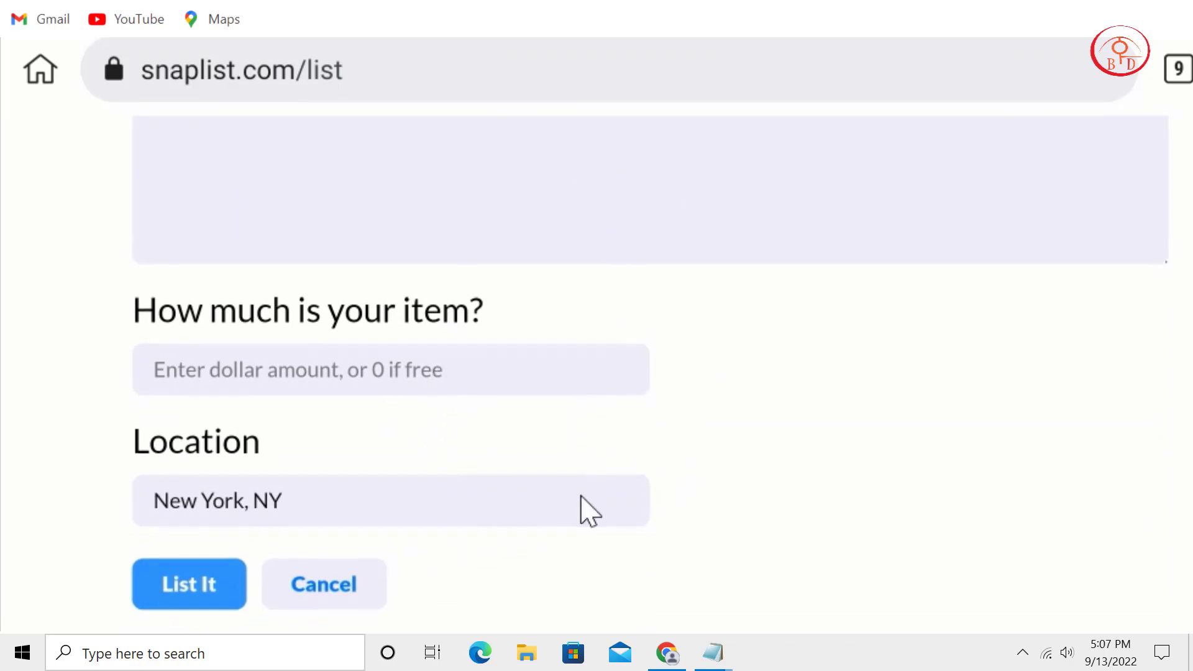
pyautogui.scroll(4, 657, 497)
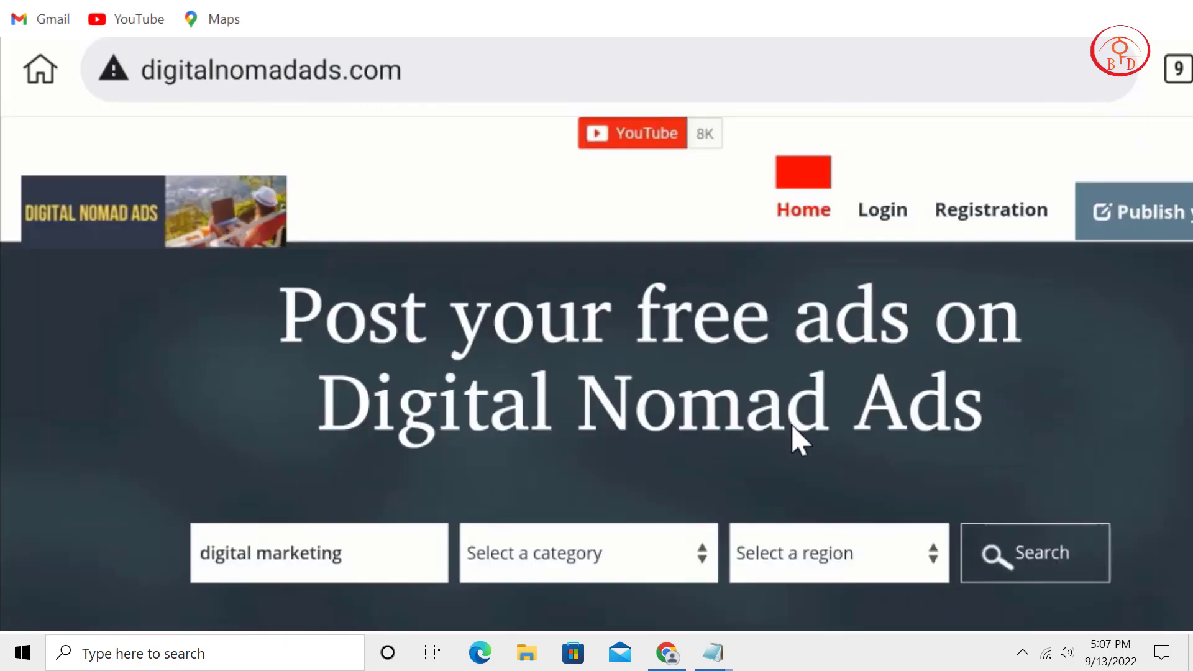
# Scroll through the ad listings on the Digital Nomad Ads home page.
pyautogui.scroll(-3, 792, 424)
pyautogui.scroll(-11, 801, 465)
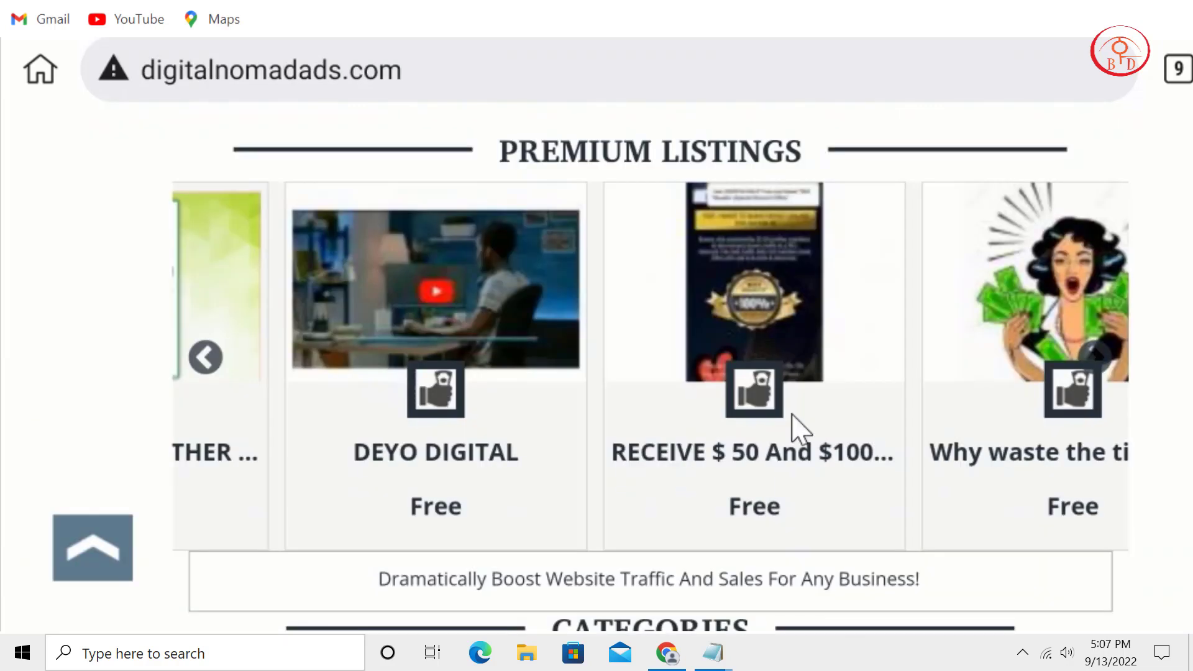
pyautogui.scroll(-8, 860, 418)
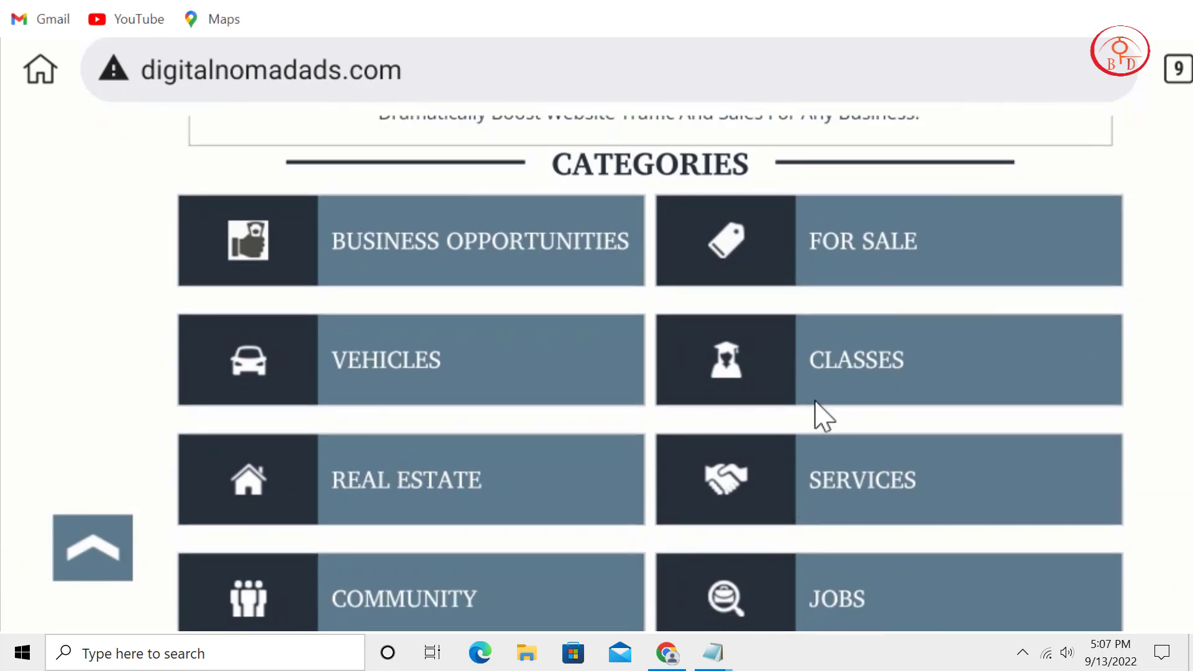
pyautogui.scroll(-11, 770, 454)
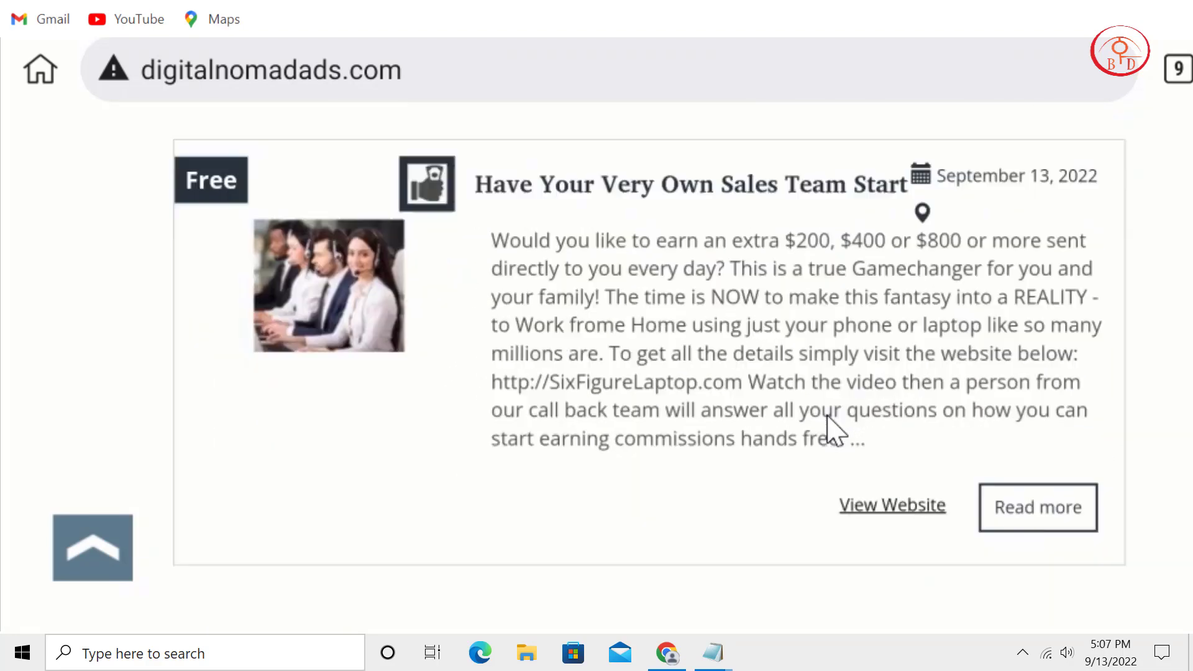
pyautogui.scroll(-10, 796, 370)
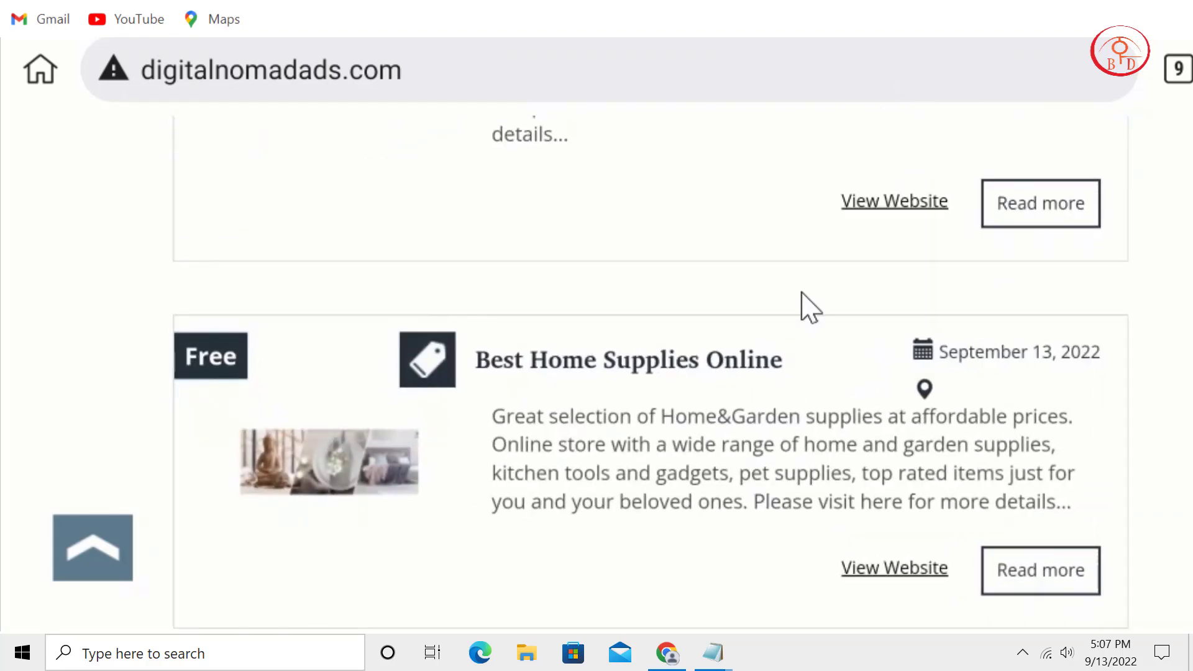
pyautogui.scroll(-5, 855, 186)
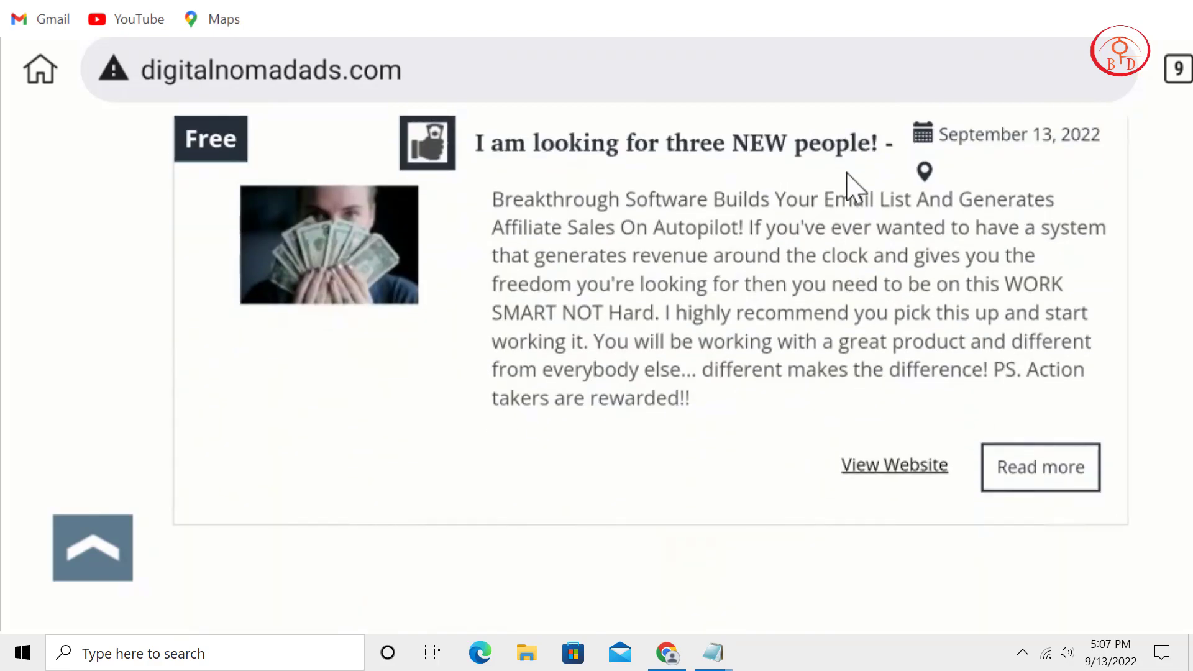
pyautogui.scroll(-12, 854, 187)
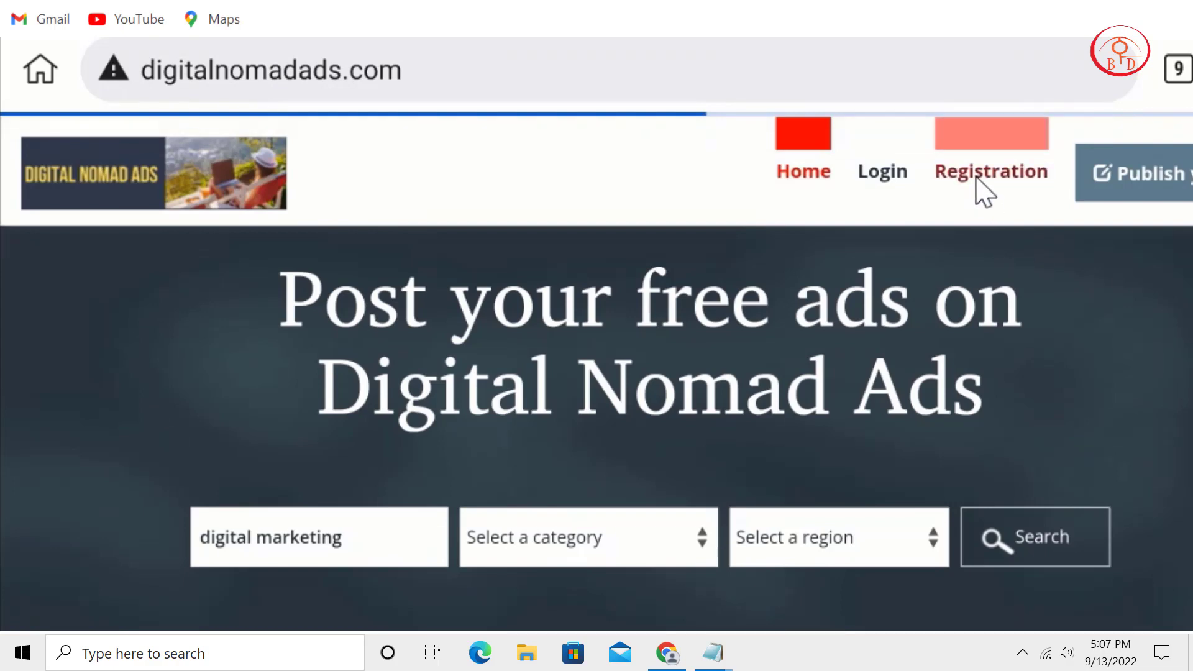
# Open the Digital Nomad Ads registration page and scroll through its account sign-up form.
pyautogui.click(985, 191)
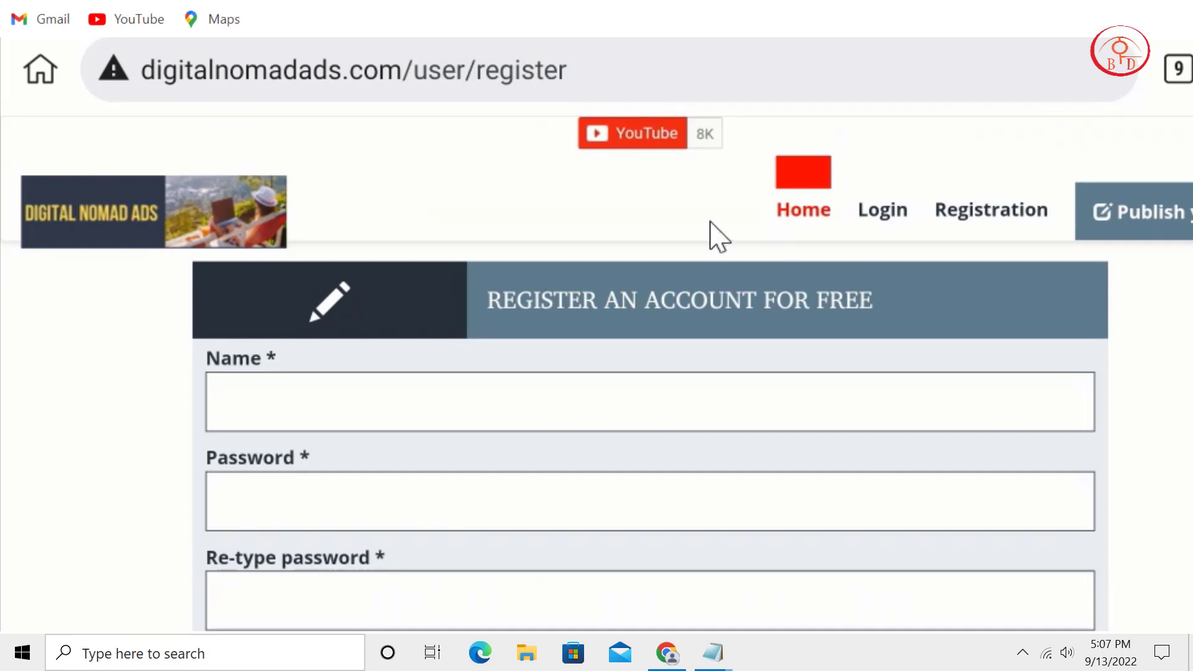
pyautogui.scroll(-2, 326, 351)
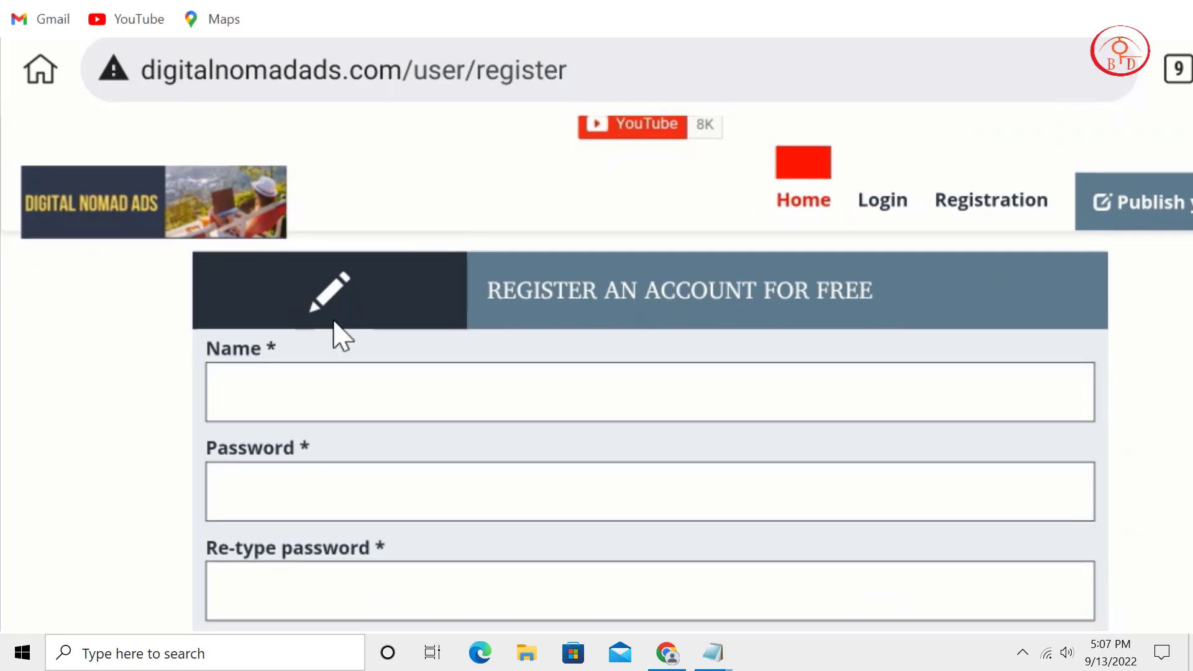
pyautogui.scroll(-4, 392, 426)
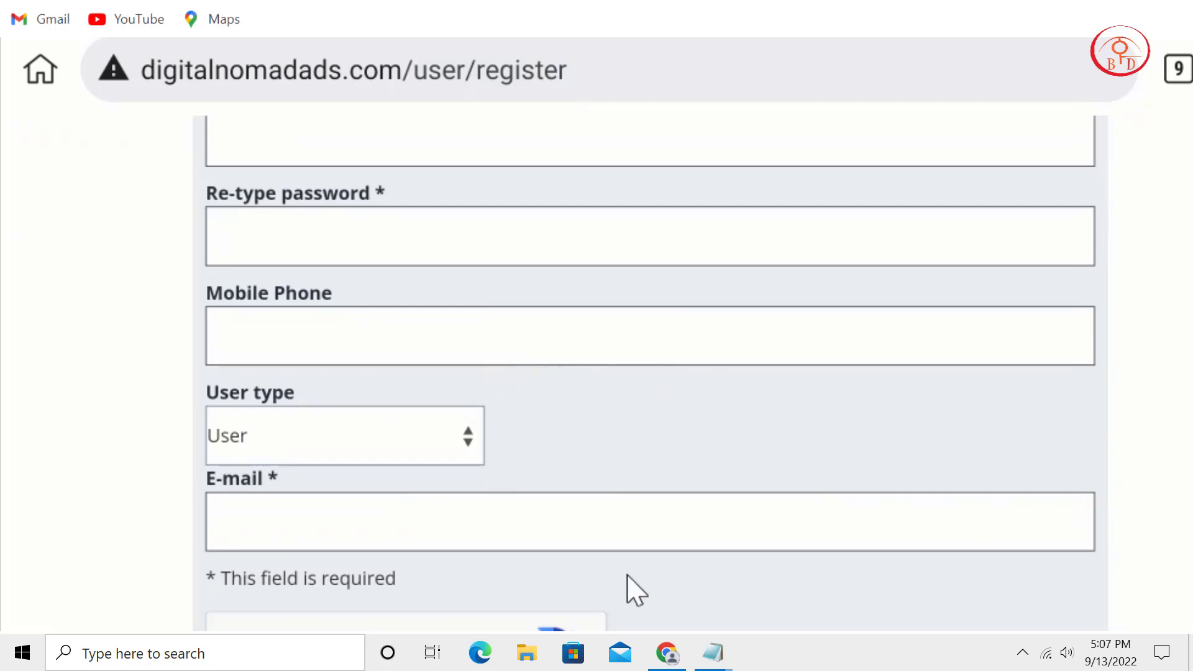
pyautogui.scroll(-2, 440, 386)
pyautogui.scroll(4, 633, 413)
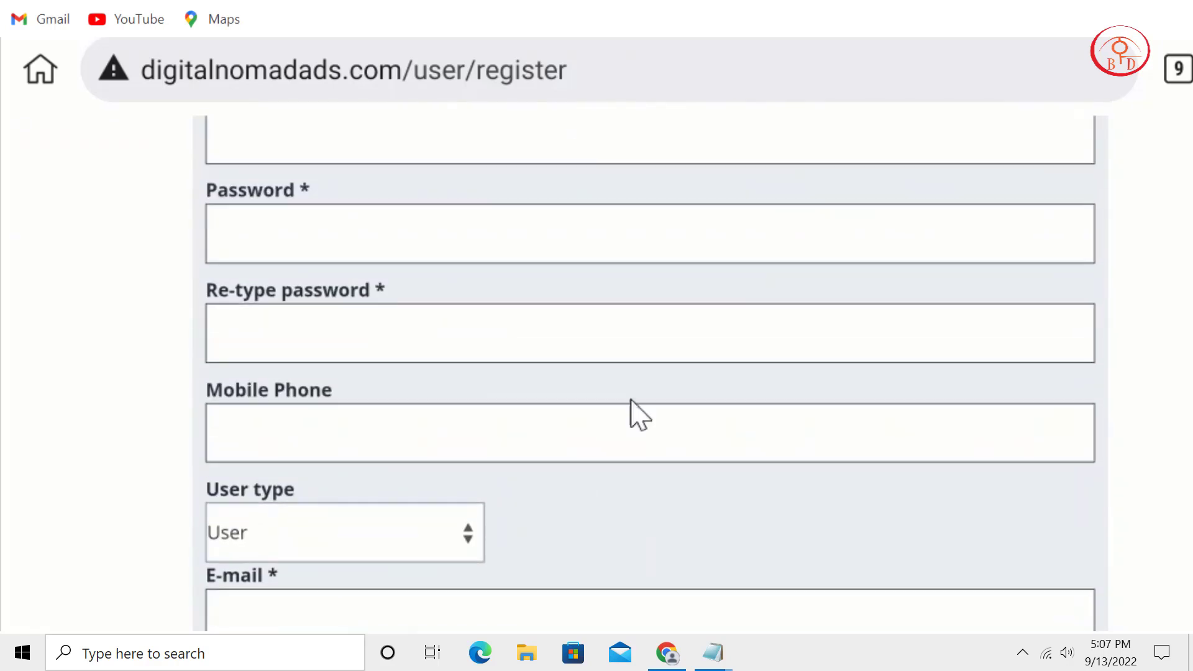
pyautogui.scroll(3, 764, 575)
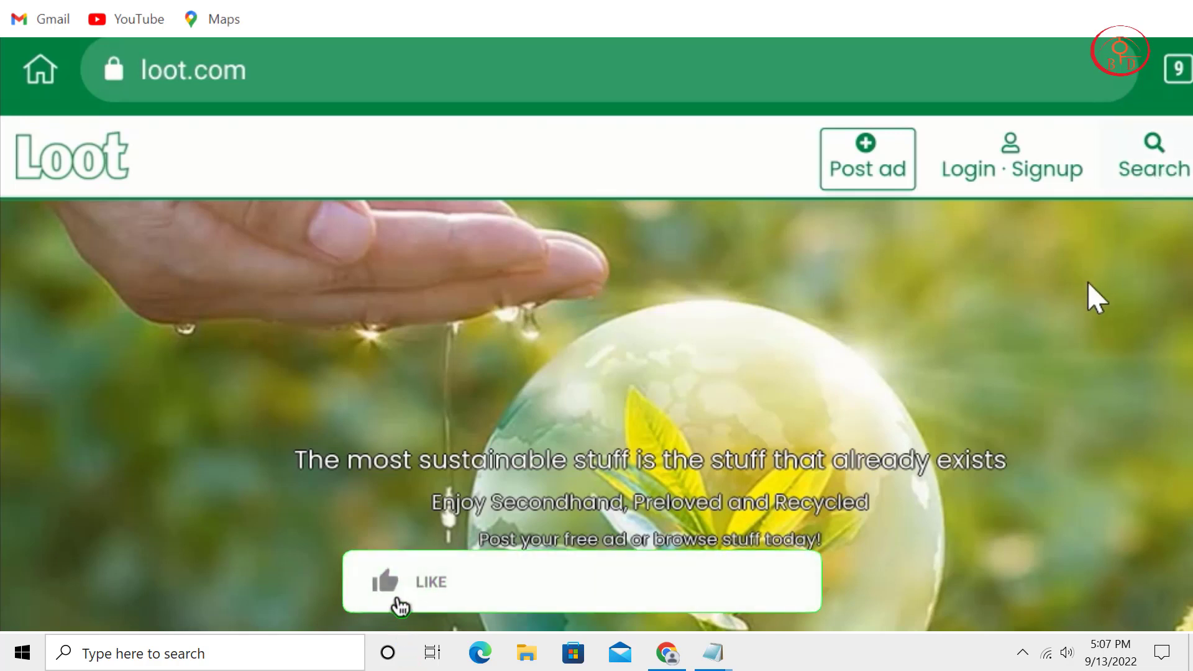
# Search Loot's listings for 'Amazon'.
pyautogui.scroll(-3, 1118, 298)
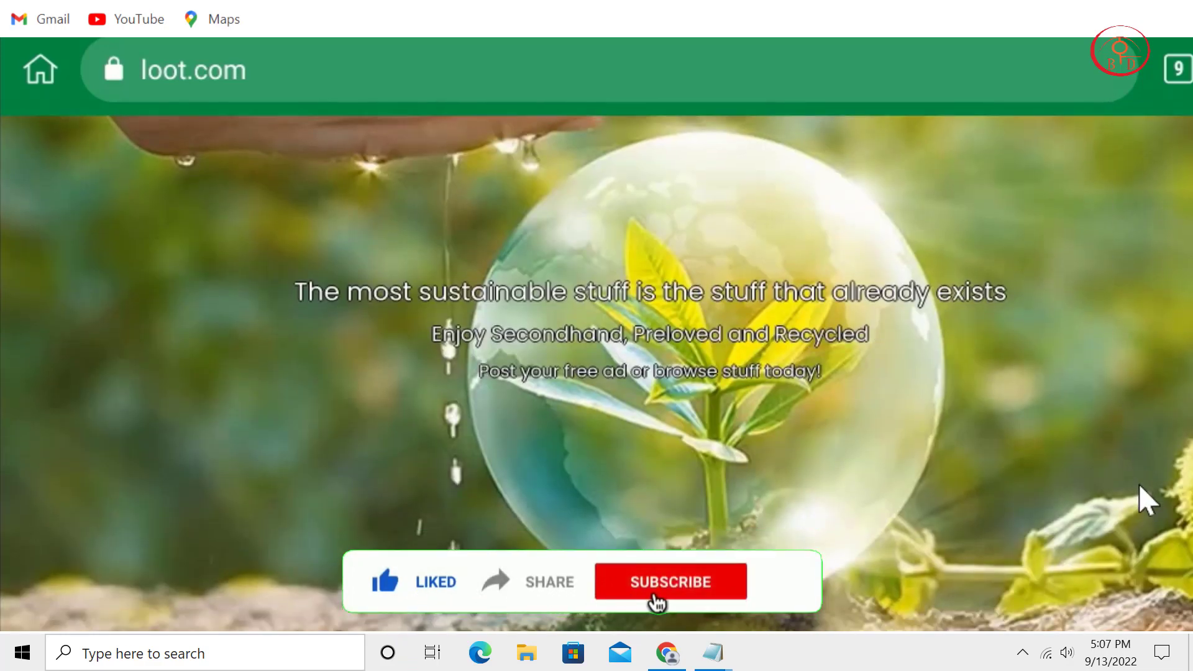
pyautogui.scroll(3, 1139, 483)
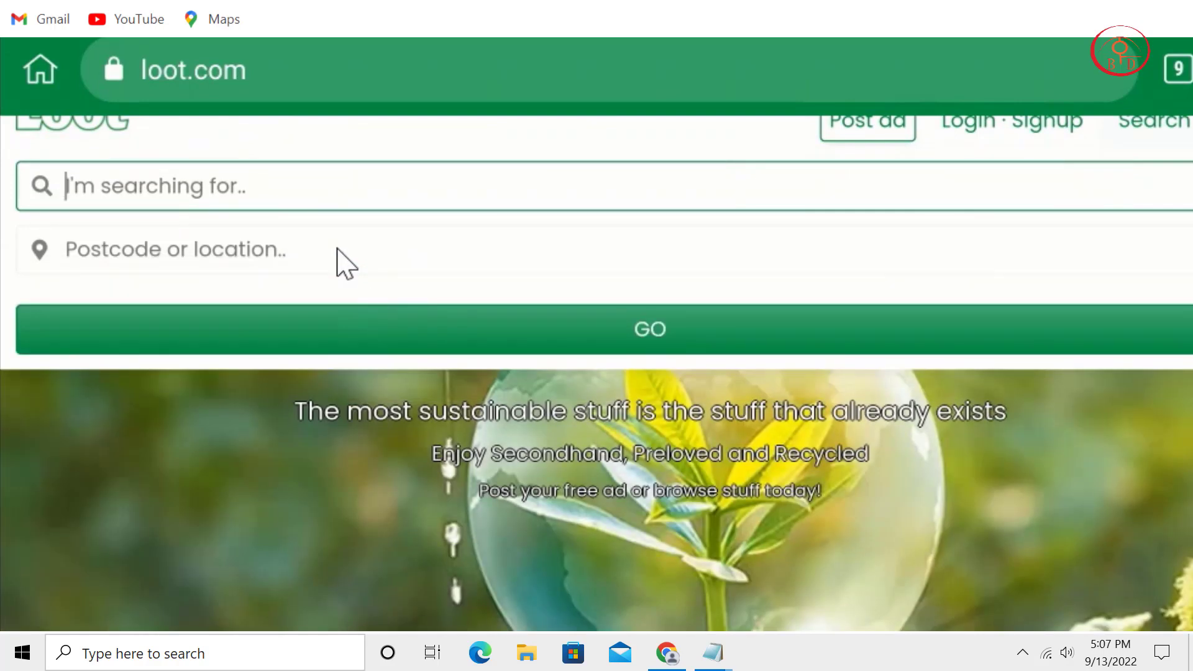
pyautogui.write('Amaz')
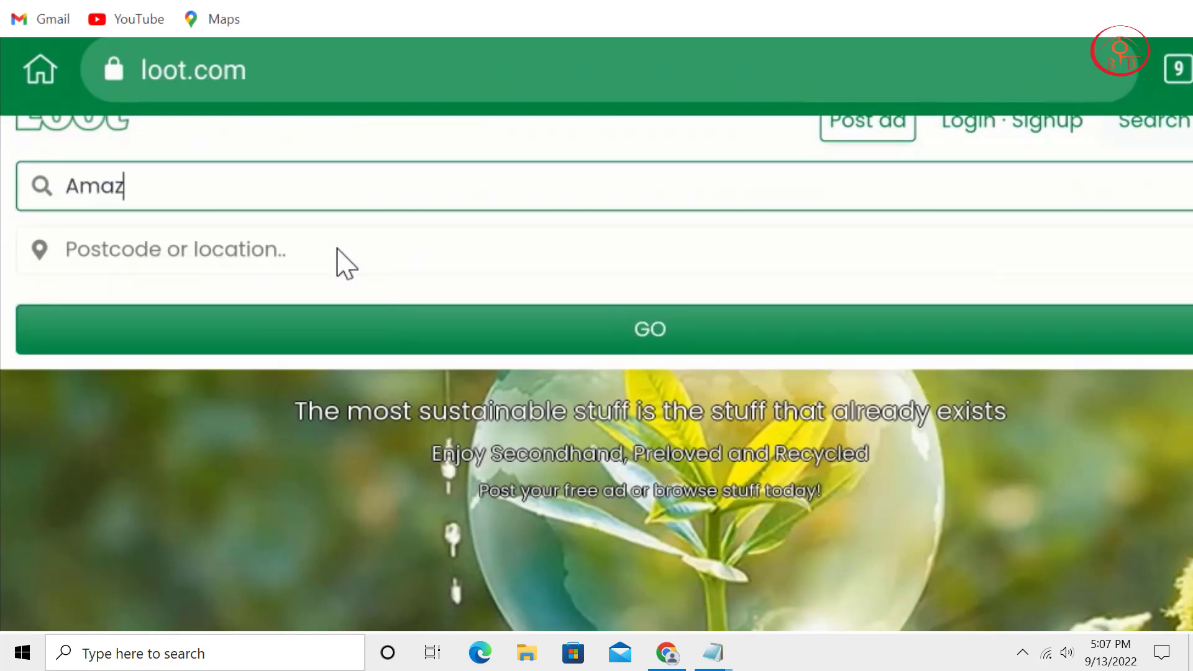
pyautogui.write('on')
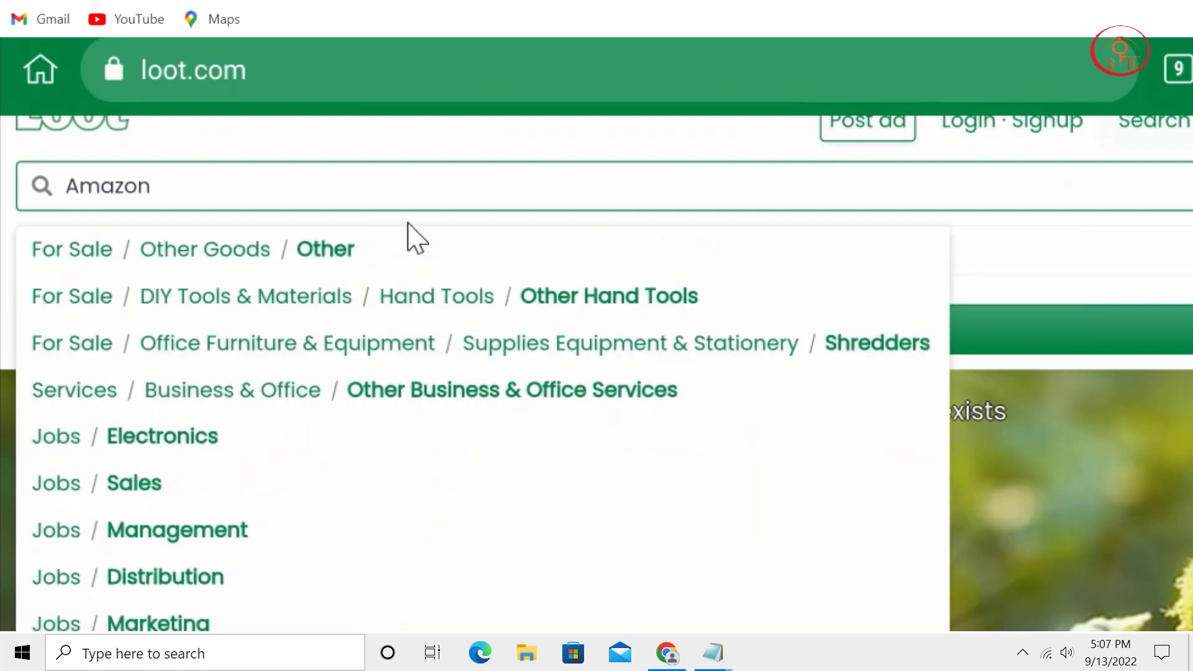
pyautogui.click(333, 145)
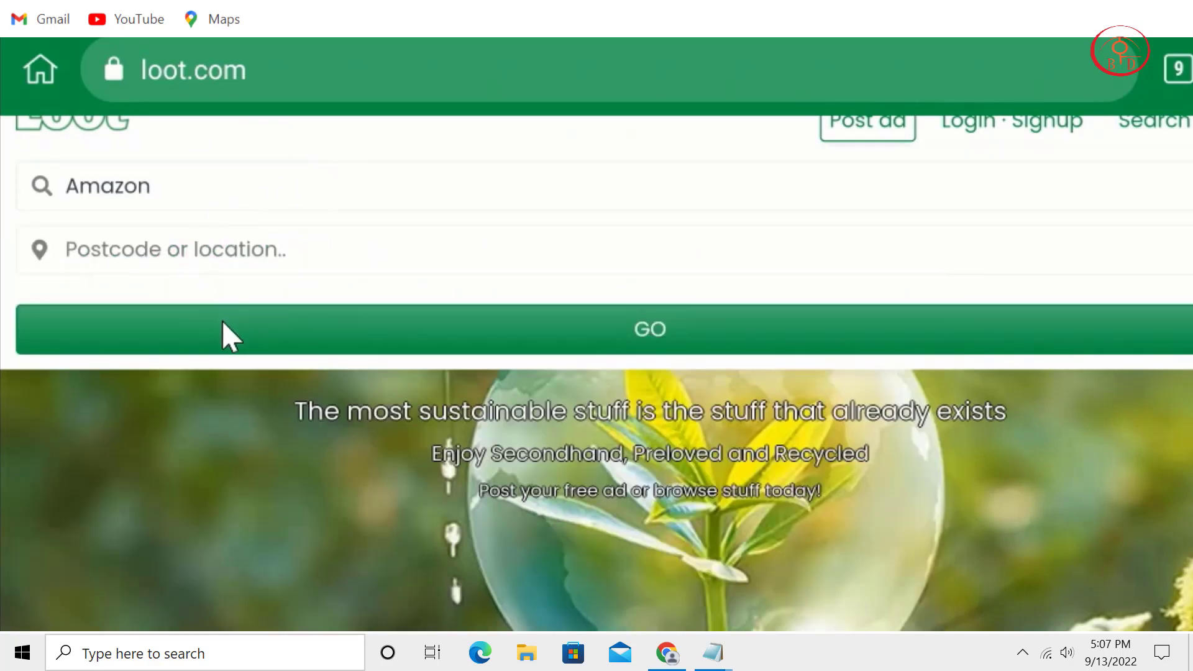
pyautogui.click(223, 322)
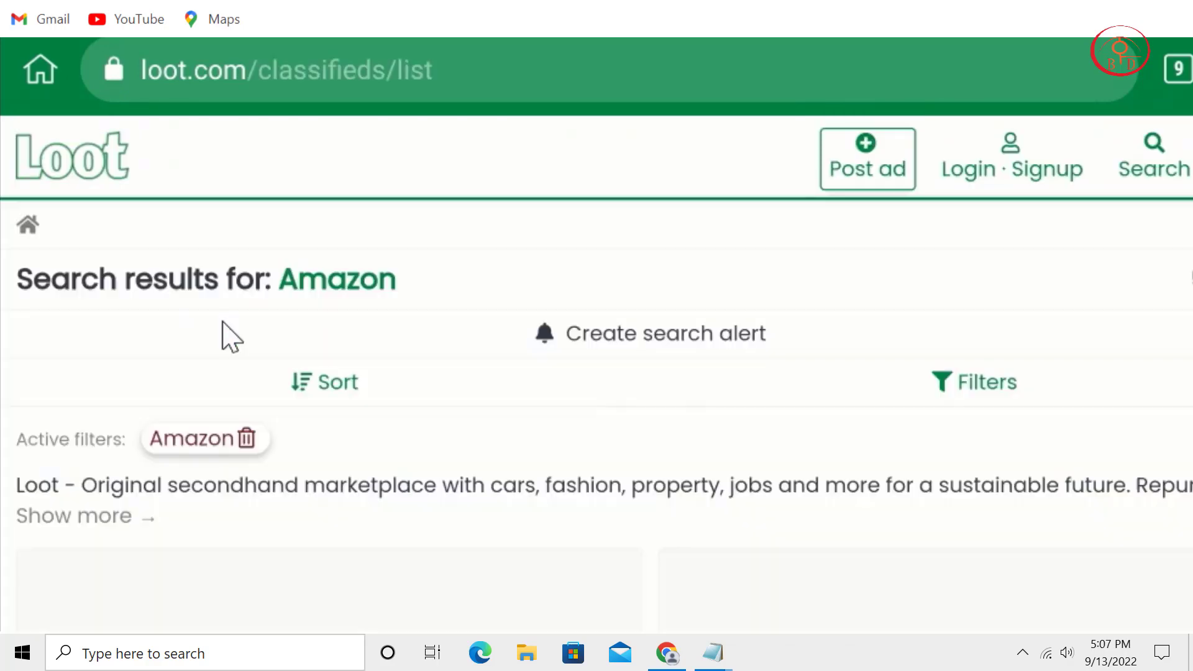
# Scroll the results and open the Amazon Warehouse Associate job listing.
pyautogui.scroll(-7, 714, 388)
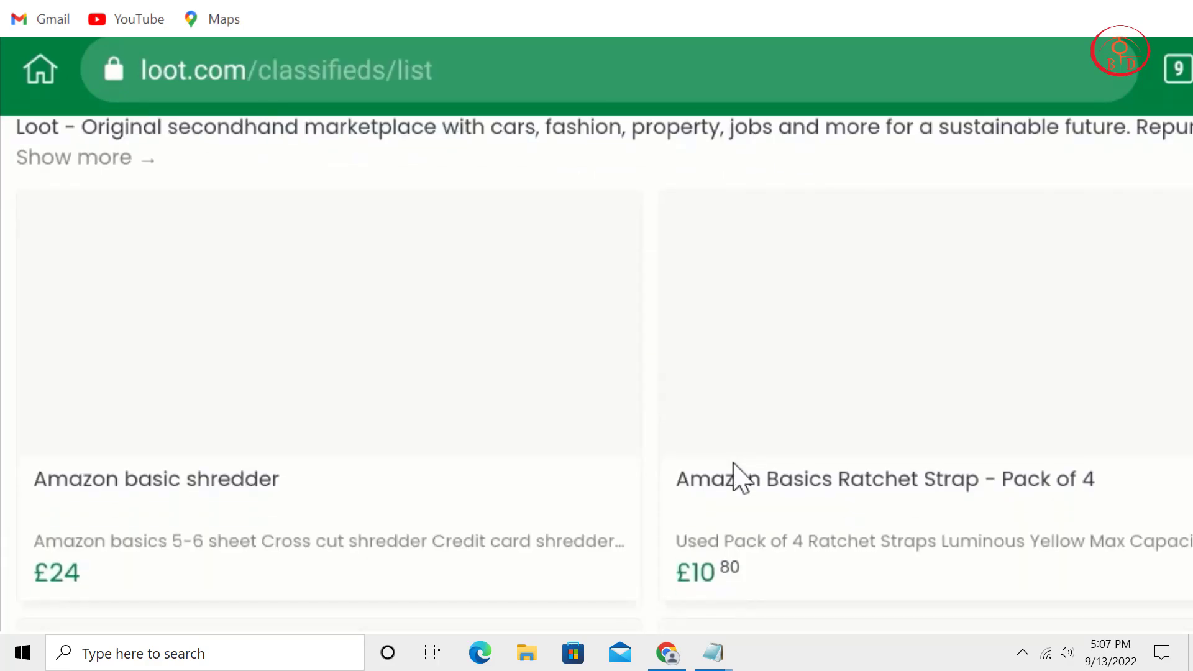
pyautogui.scroll(-6, 769, 510)
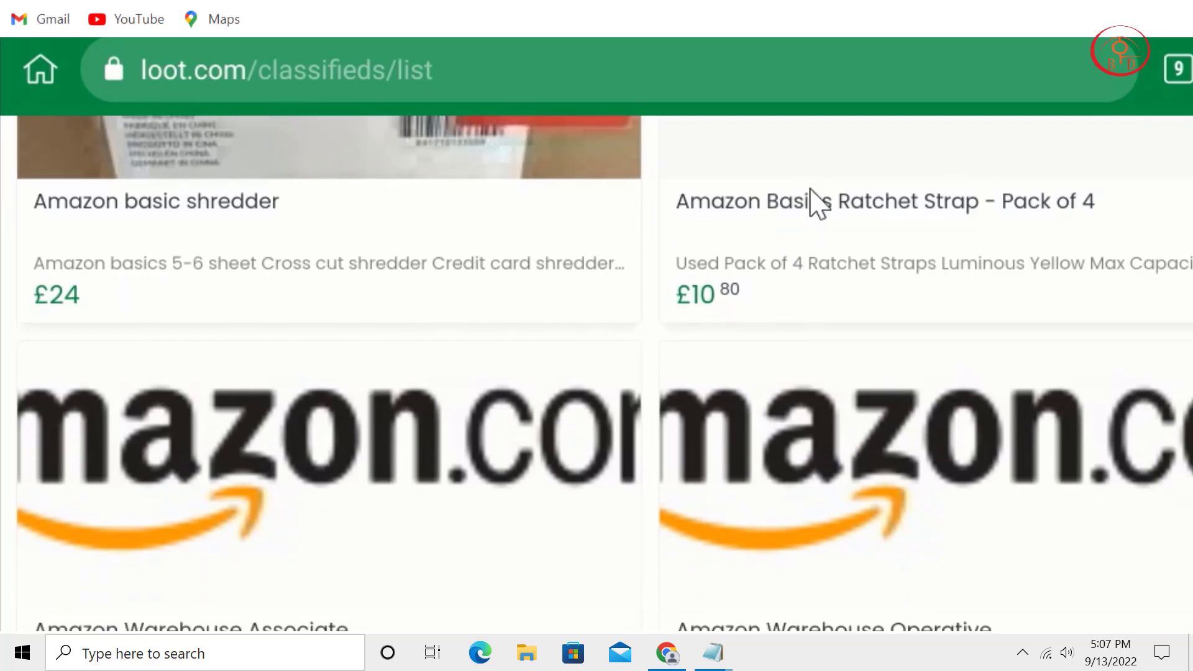
pyautogui.scroll(-10, 754, 217)
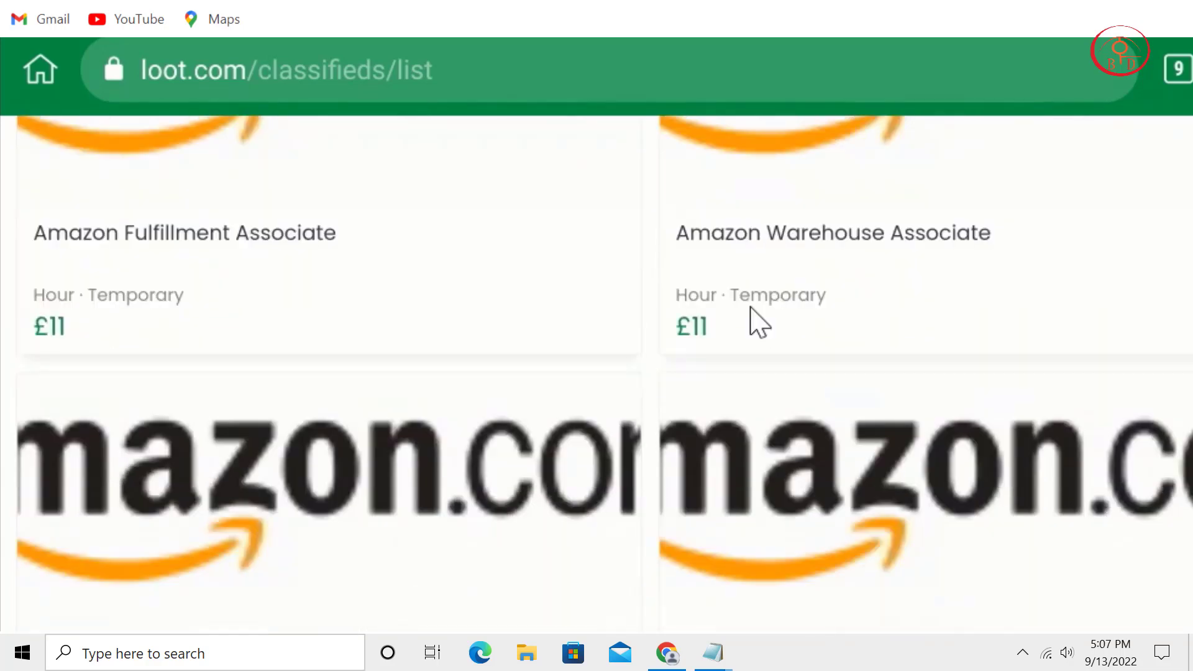
pyautogui.scroll(-10, 739, 283)
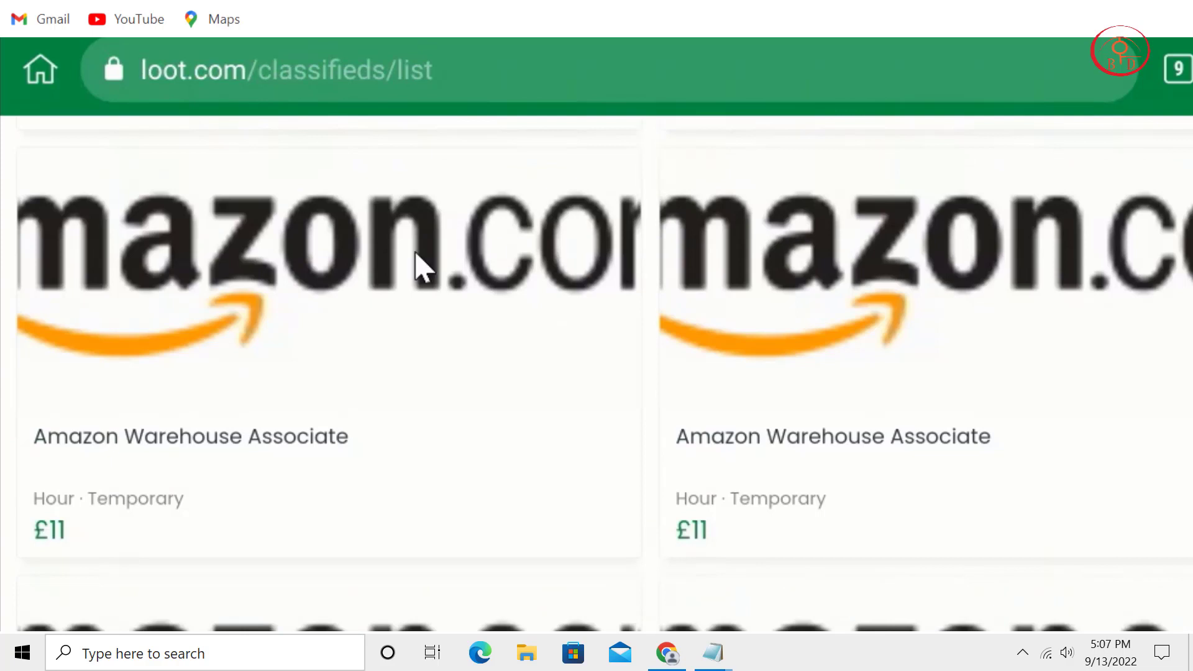
pyautogui.click(364, 294)
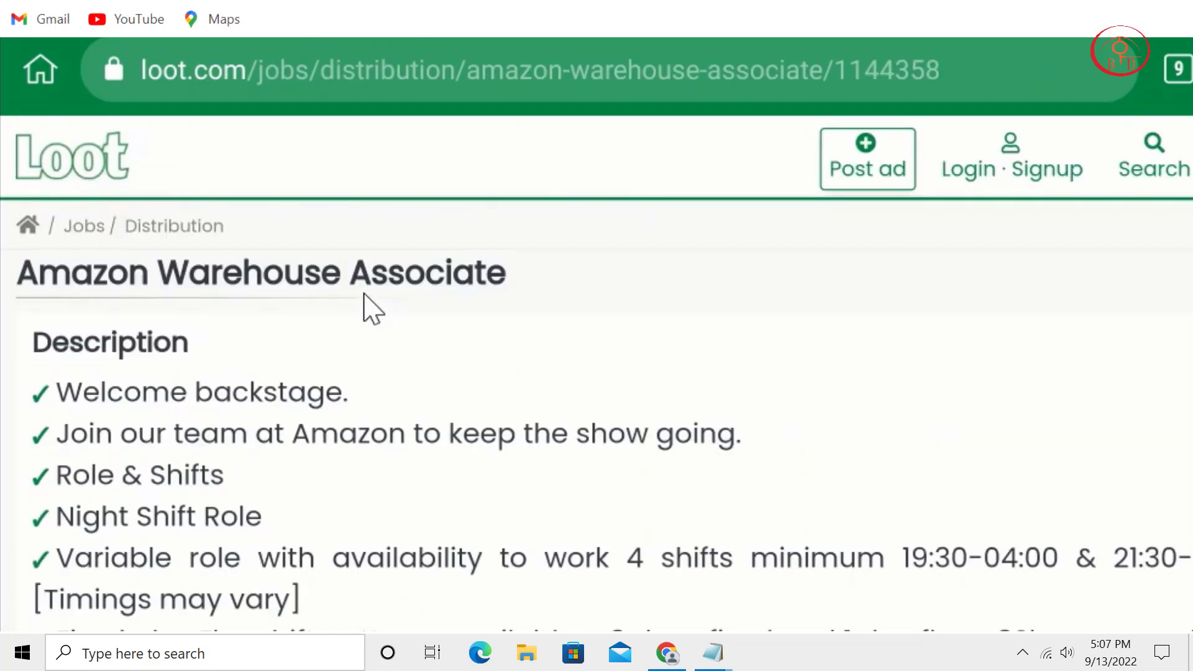
# Look over the Amazon Warehouse Associate listing, then go to Loot's sign-in page.
pyautogui.scroll(-4, 531, 280)
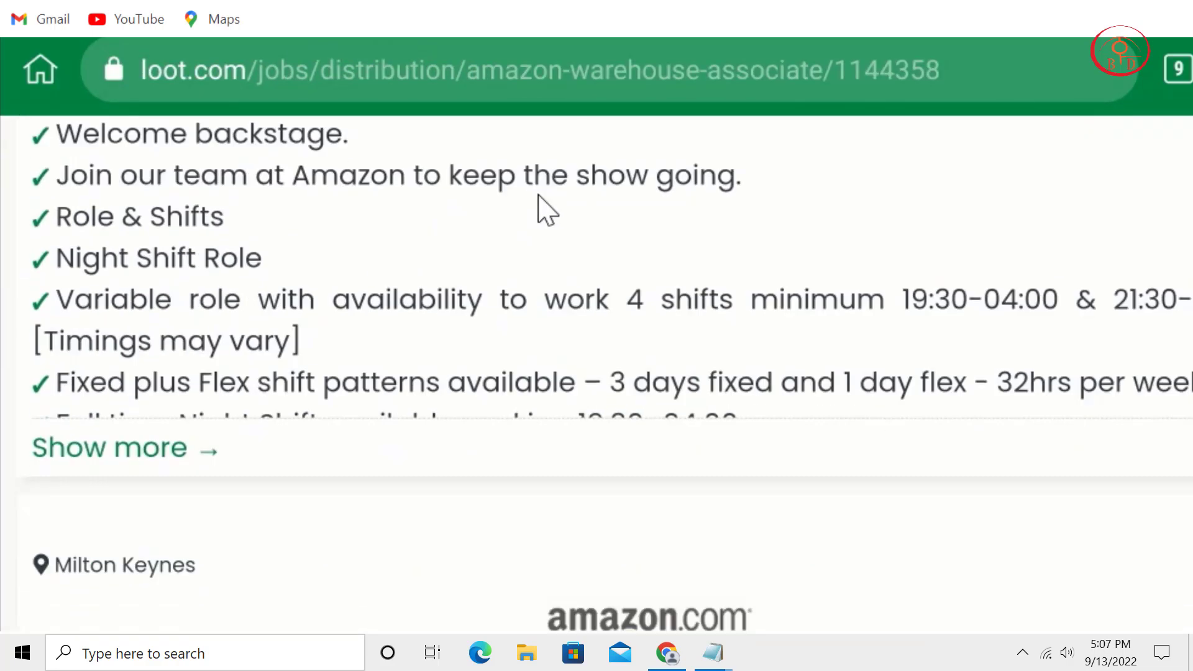
pyautogui.scroll(1, 540, 200)
pyautogui.scroll(-4, 653, 324)
pyautogui.scroll(3, 714, 286)
pyautogui.scroll(-2, 715, 373)
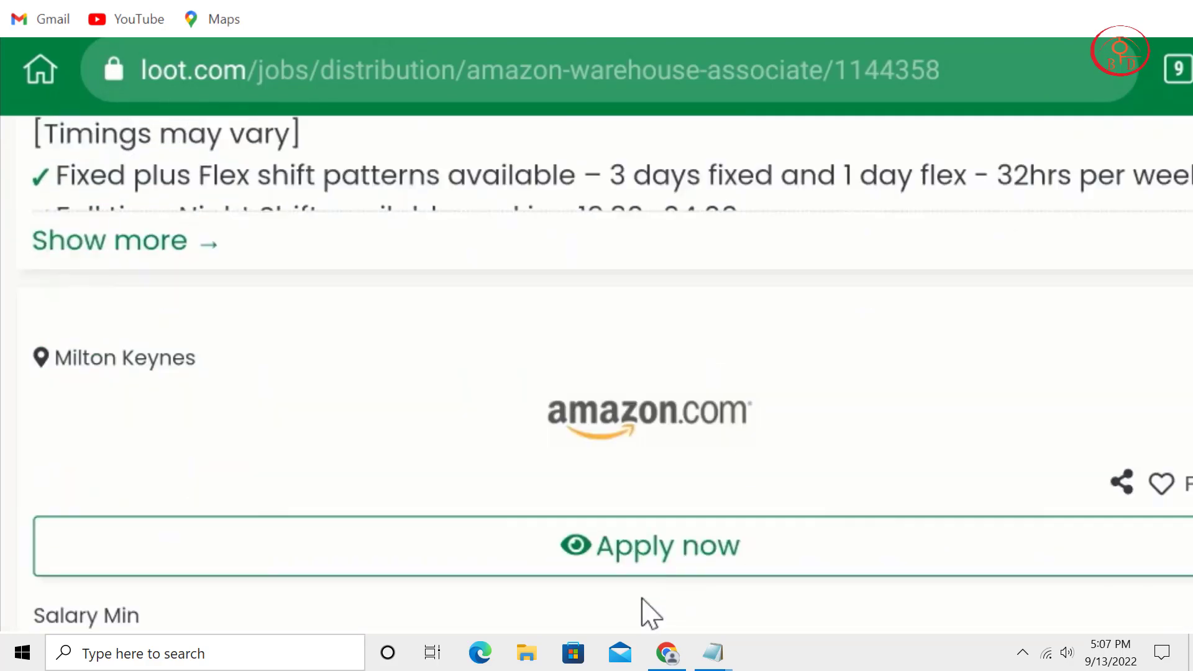
pyautogui.scroll(6, 804, 500)
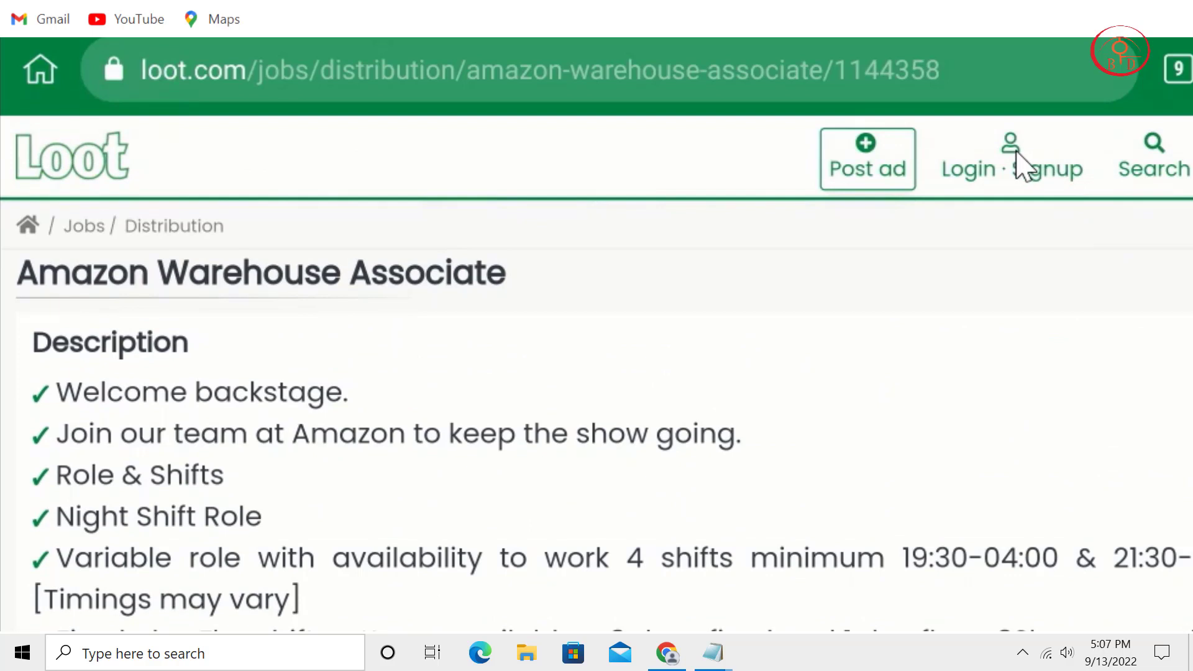
pyautogui.click(1024, 165)
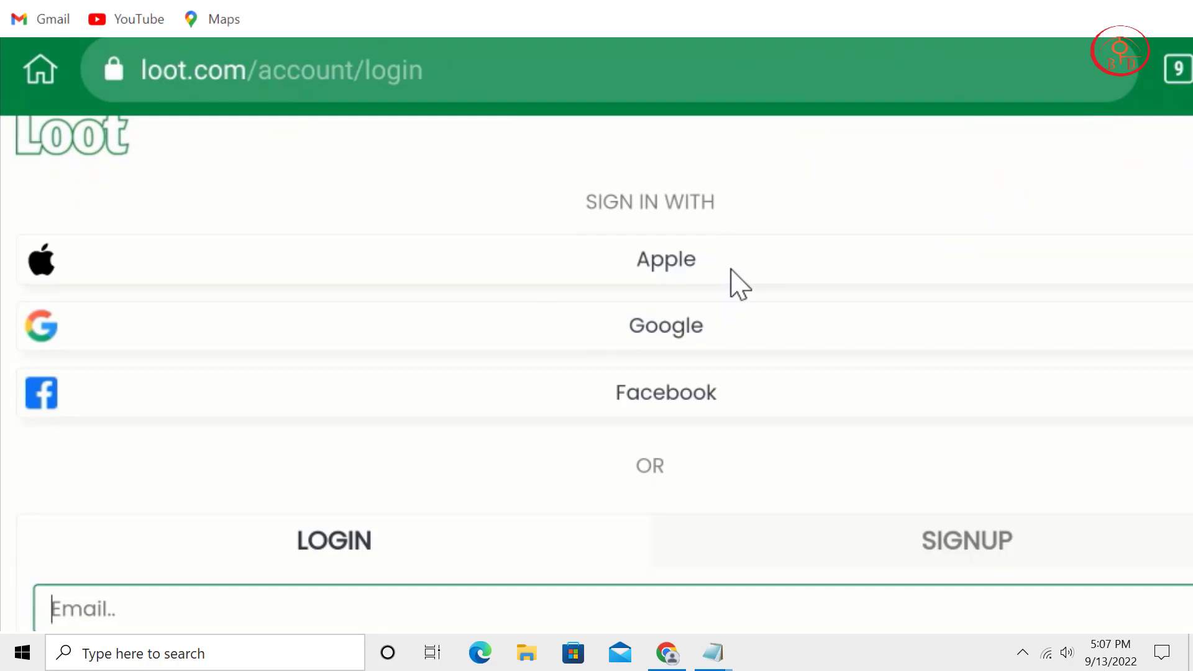
# Switch Loot's login page to the SIGNUP form, submit it empty and scroll back to the top.
pyautogui.scroll(-2, 777, 442)
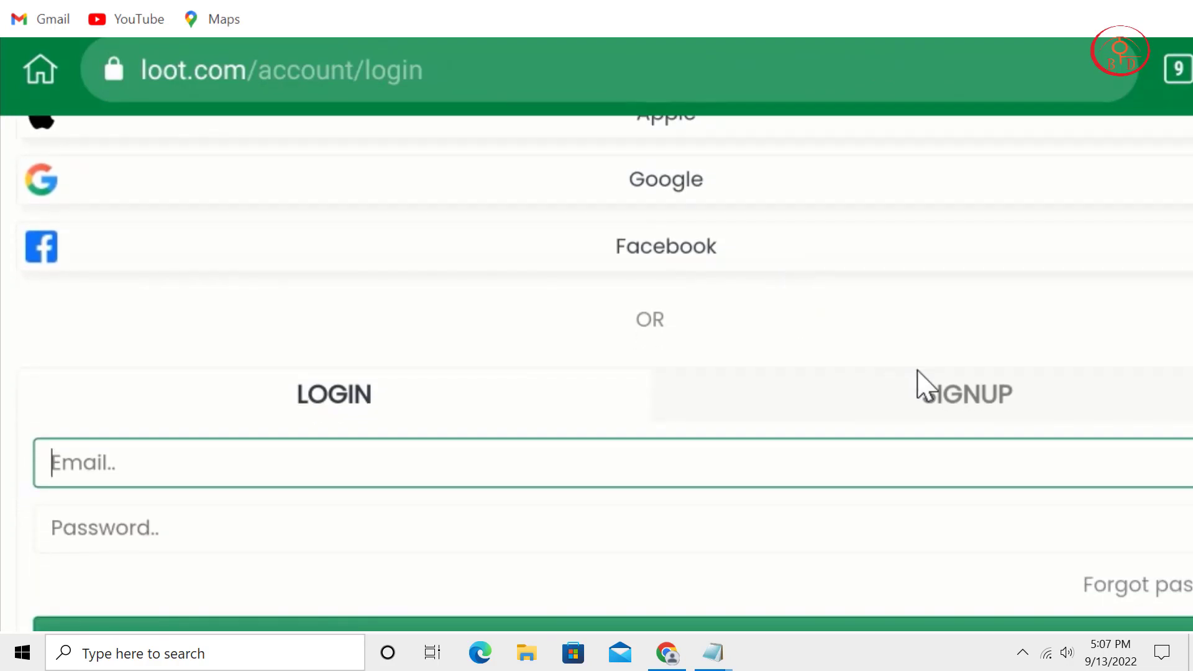
pyautogui.click(960, 418)
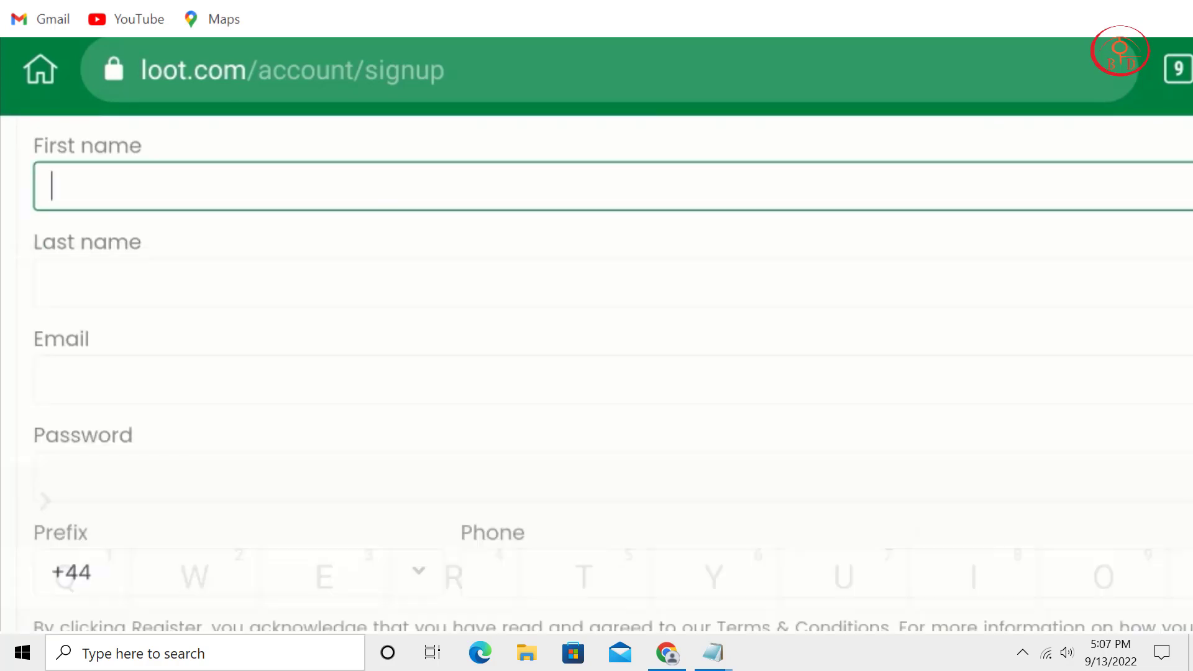
pyautogui.scroll(5, 887, 453)
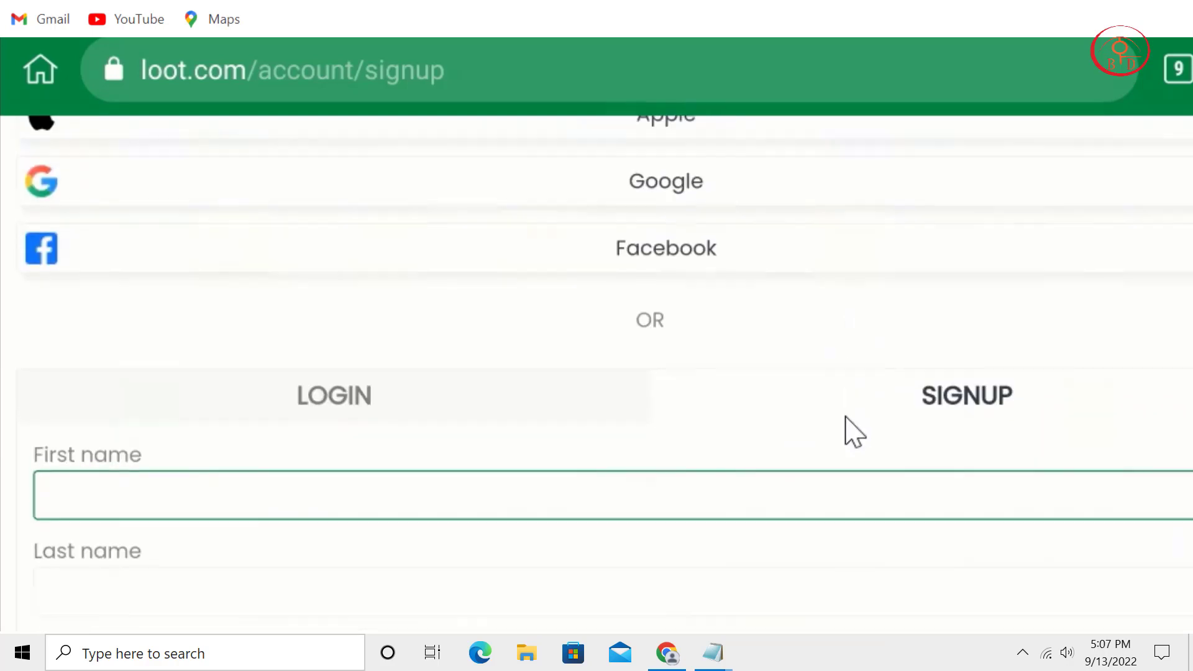
pyautogui.scroll(3, 847, 431)
pyautogui.scroll(-5, 874, 346)
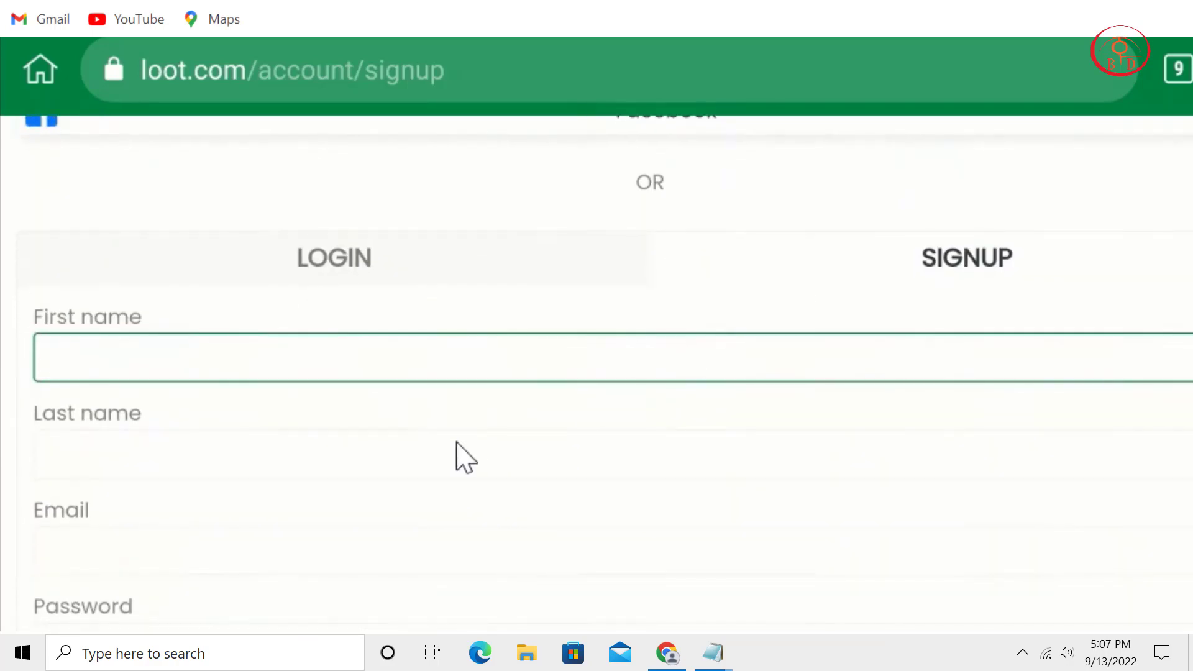
pyautogui.scroll(-5, 475, 435)
pyautogui.scroll(-1, 538, 408)
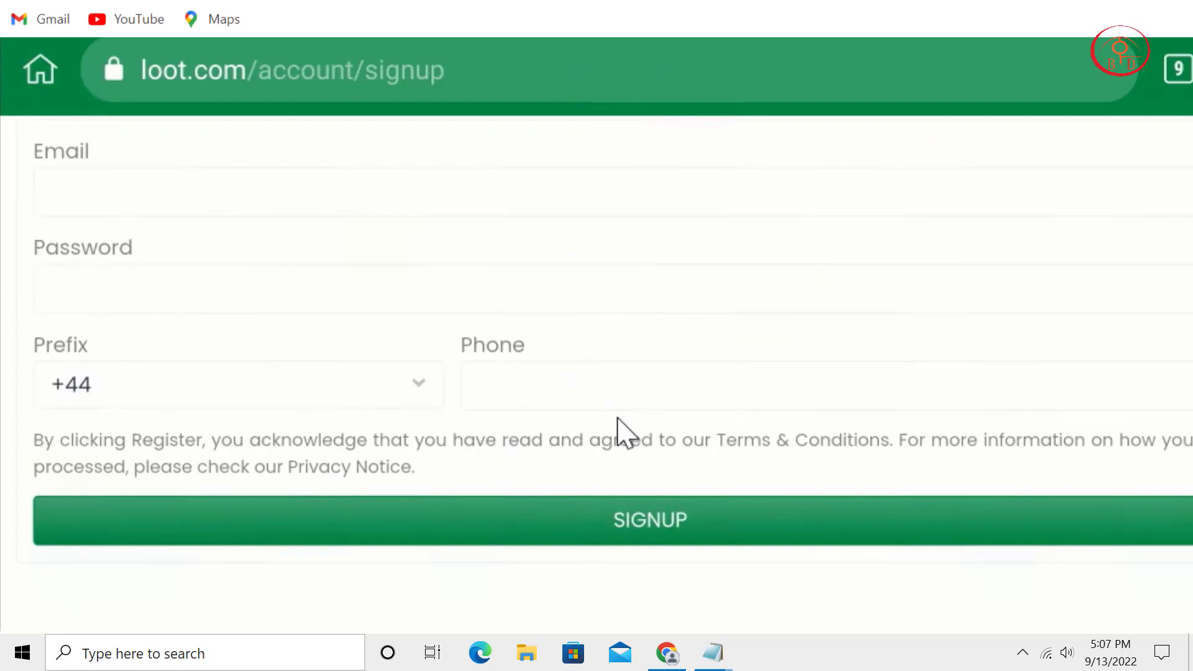
pyautogui.click(684, 519)
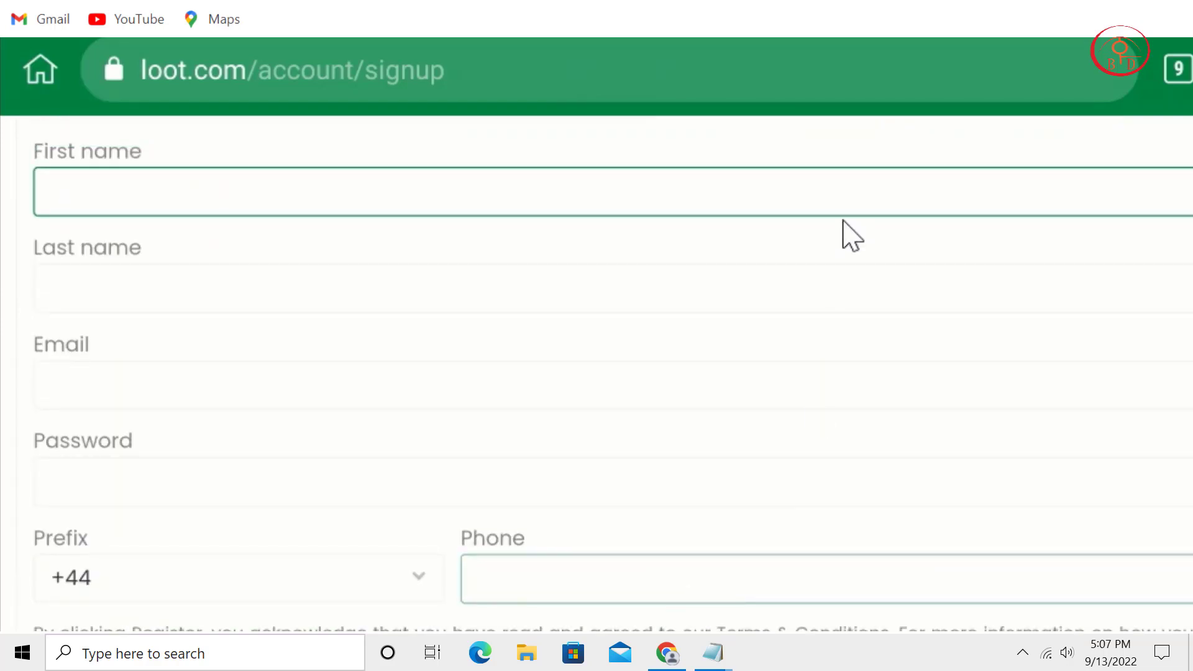
pyautogui.scroll(4, 904, 581)
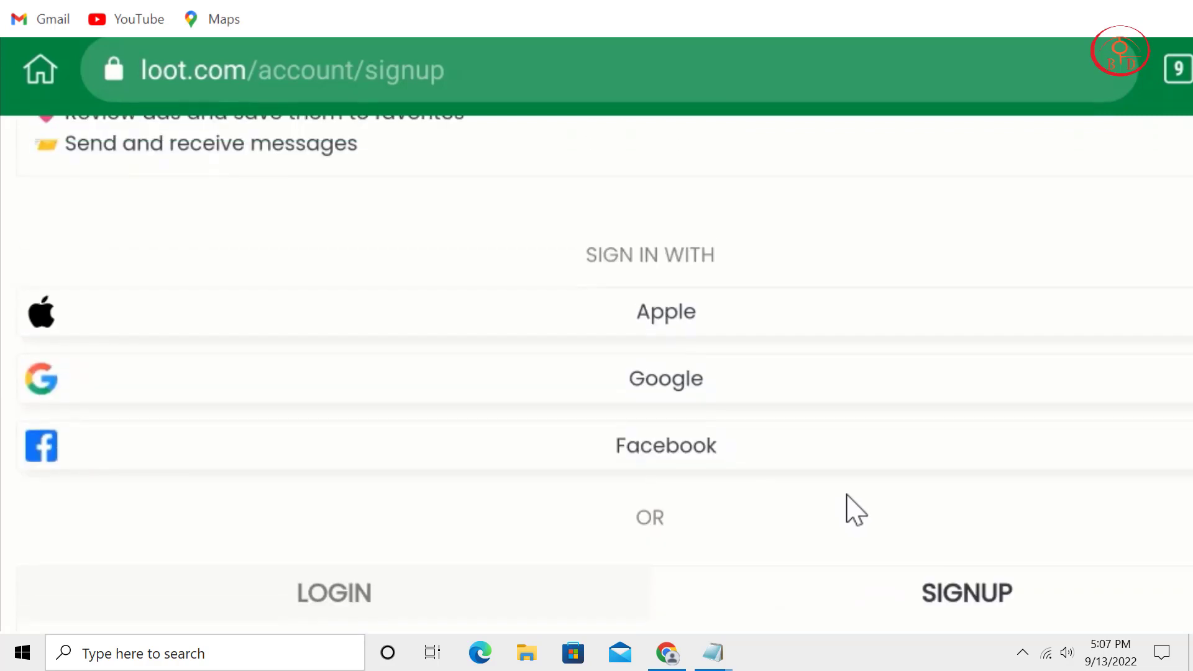
pyautogui.scroll(4, 836, 460)
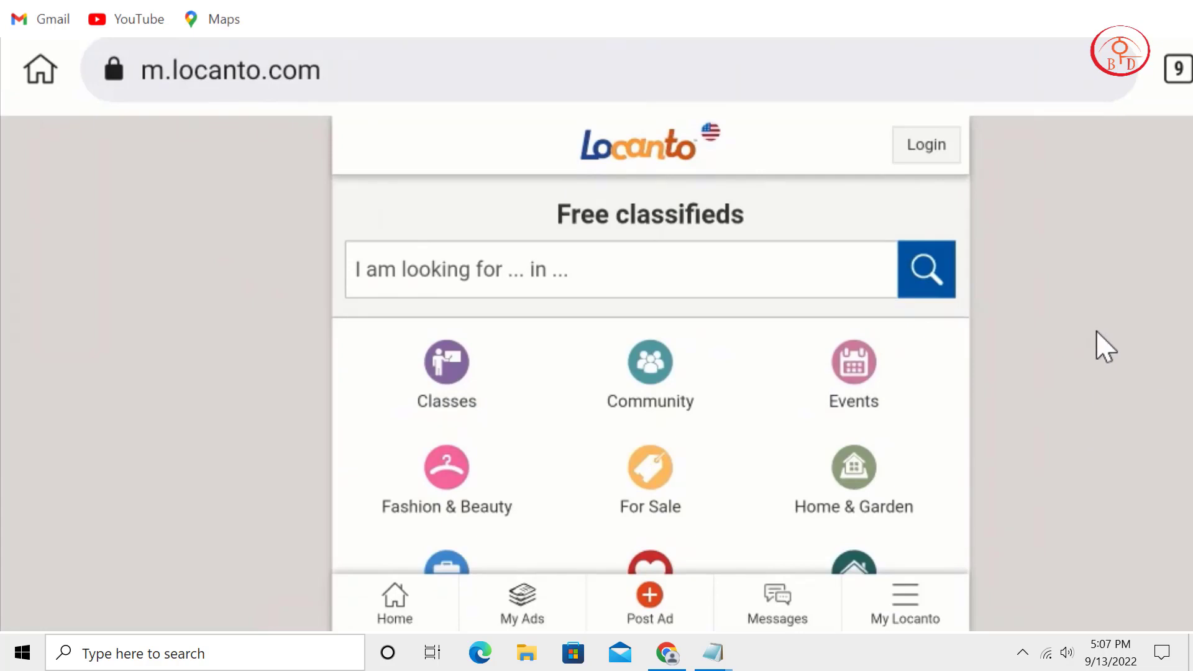
pyautogui.scroll(-10, 514, 312)
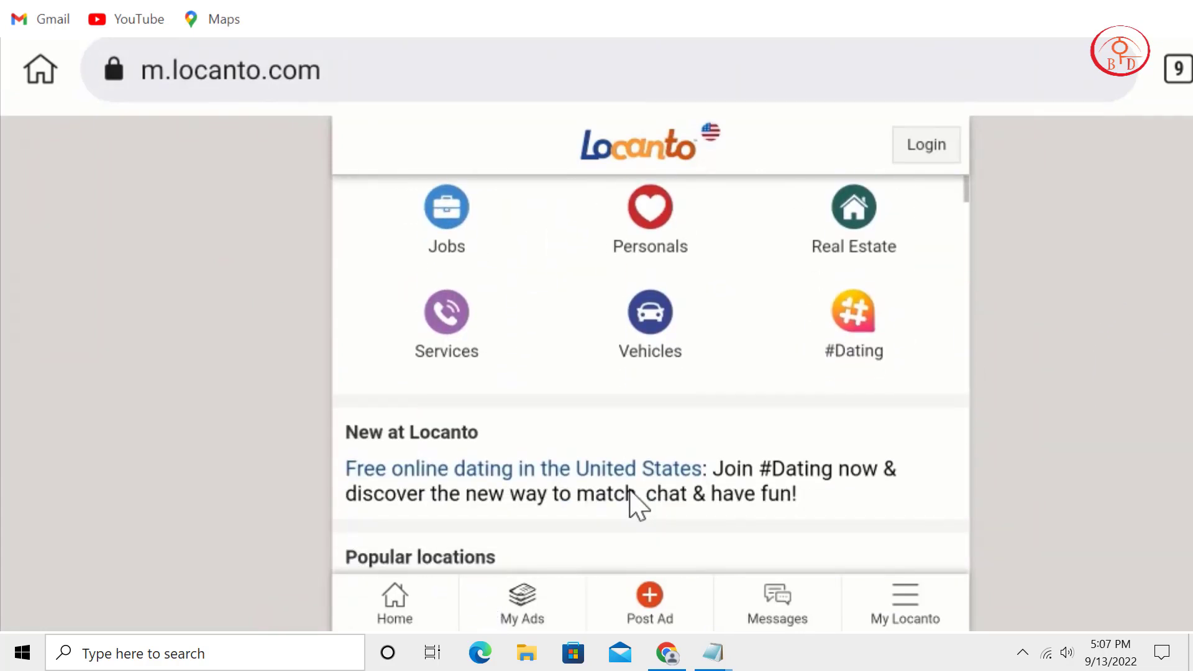
pyautogui.scroll(5, 847, 377)
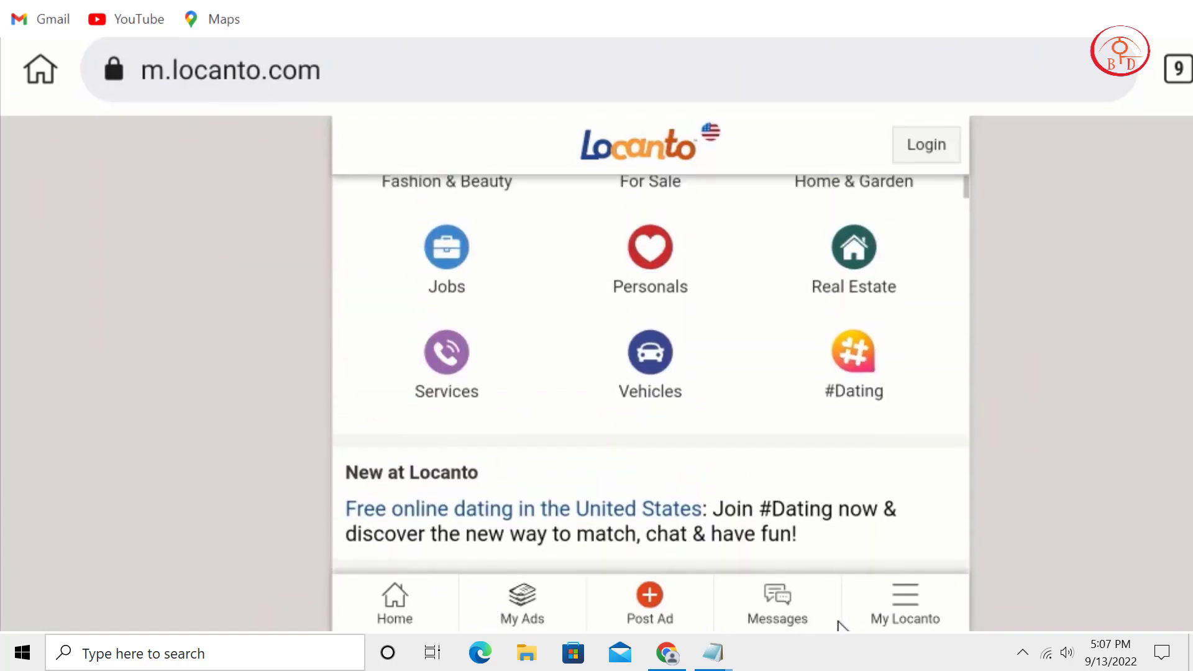
pyautogui.scroll(-2, 780, 497)
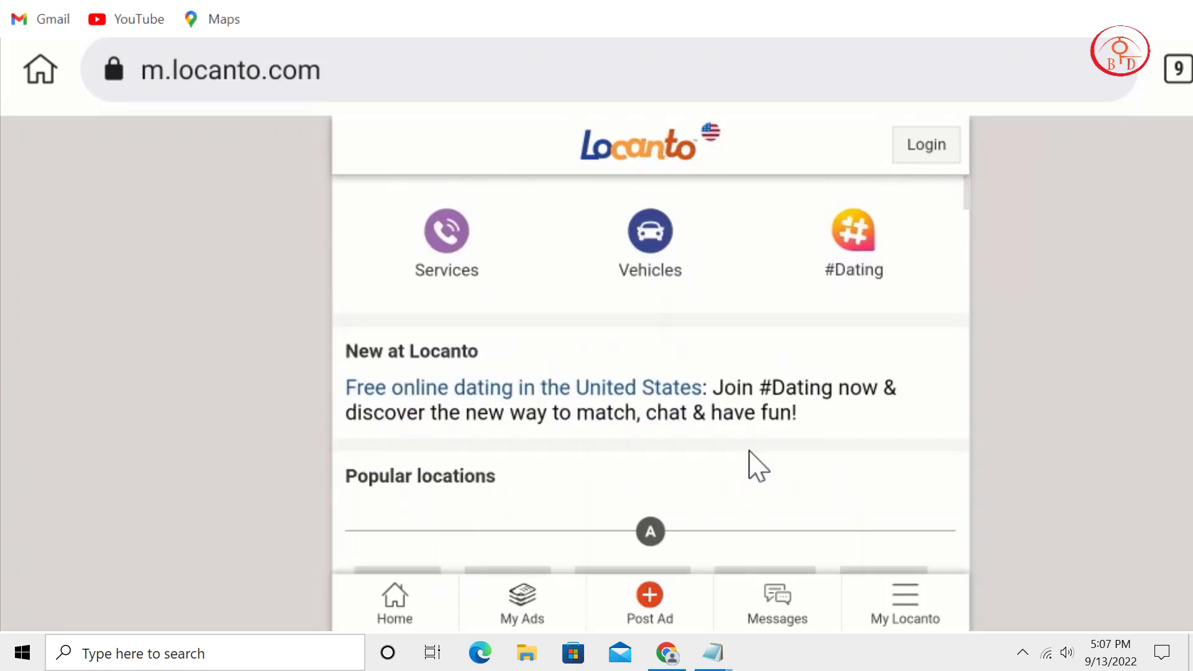
pyautogui.click(908, 617)
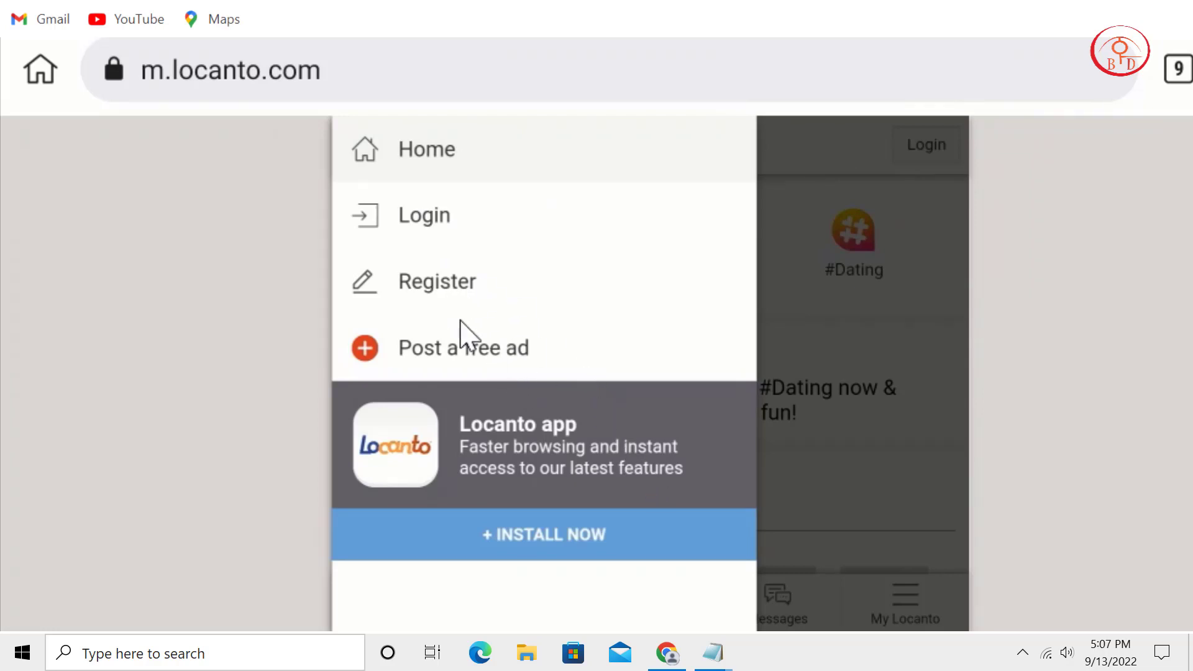
pyautogui.click(473, 359)
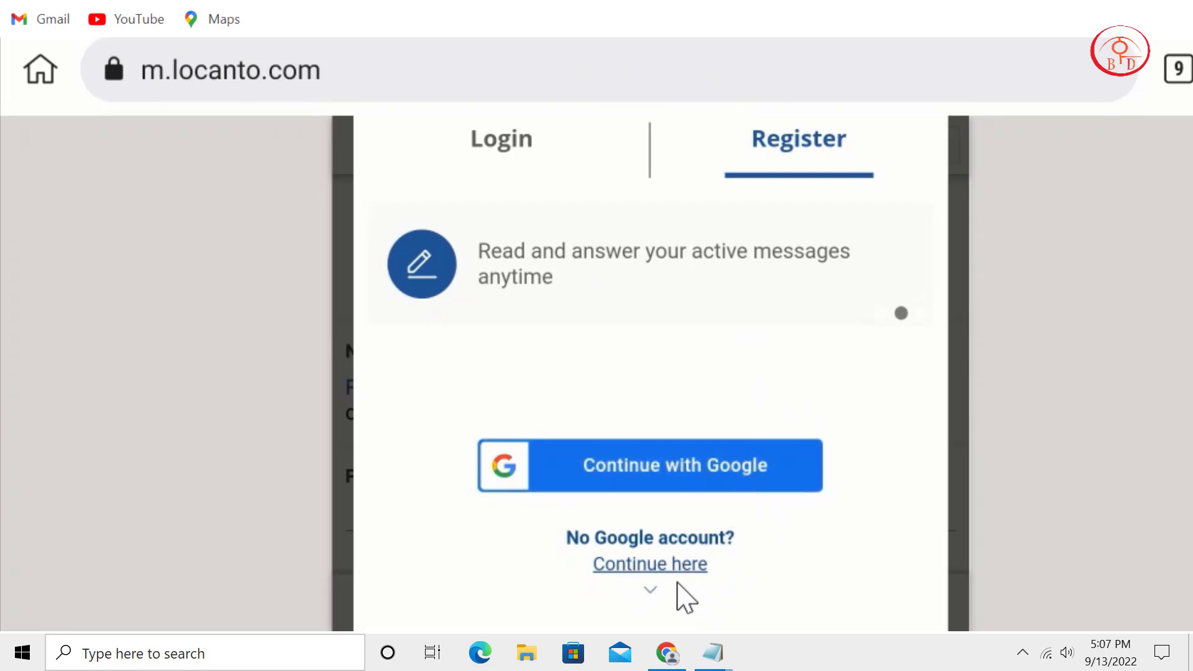
pyautogui.click(651, 588)
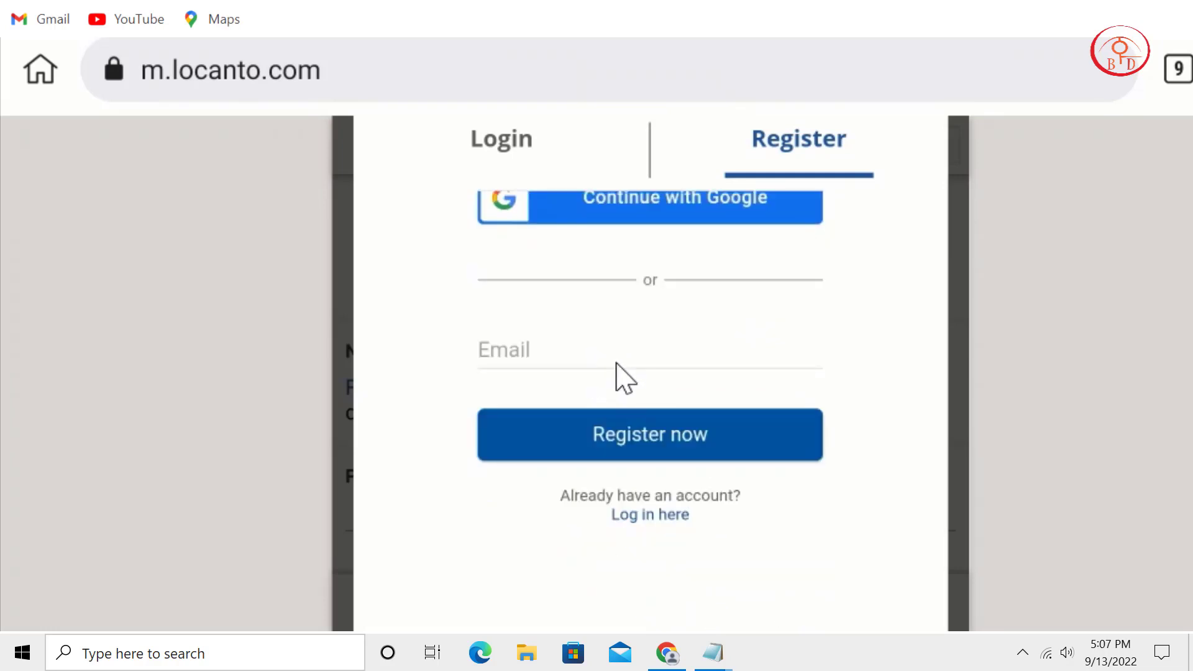
pyautogui.click(553, 157)
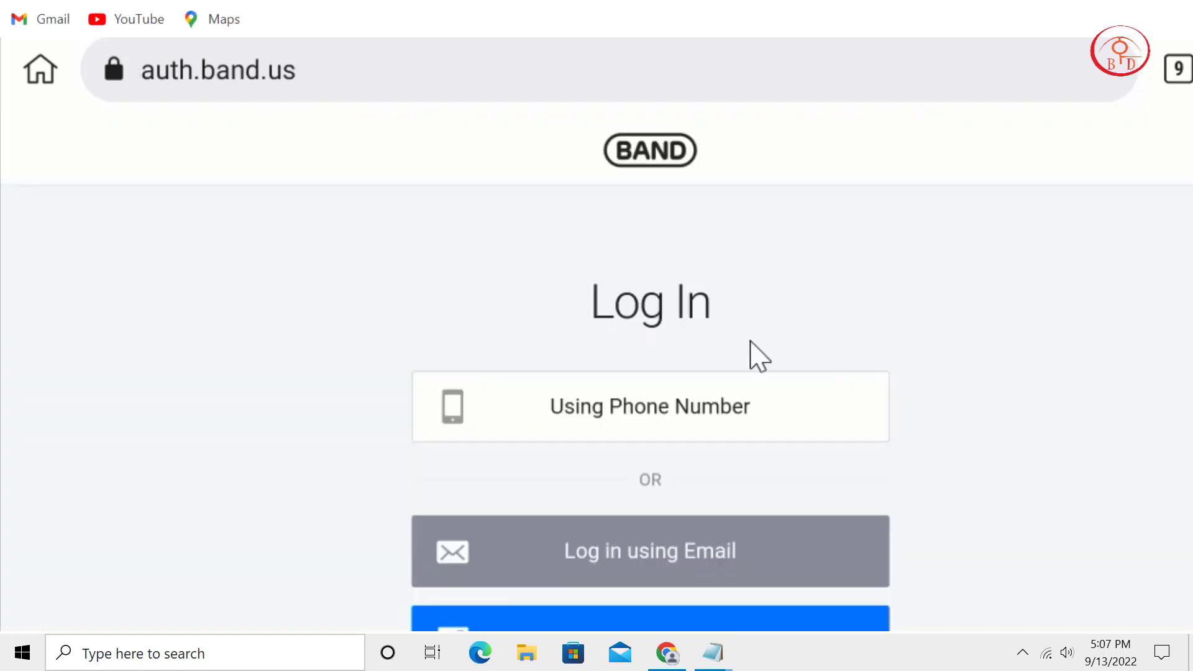
# Review the phone, email, Facebook, Google and Apple options on BAND's Log In page.
pyautogui.scroll(-6, 858, 484)
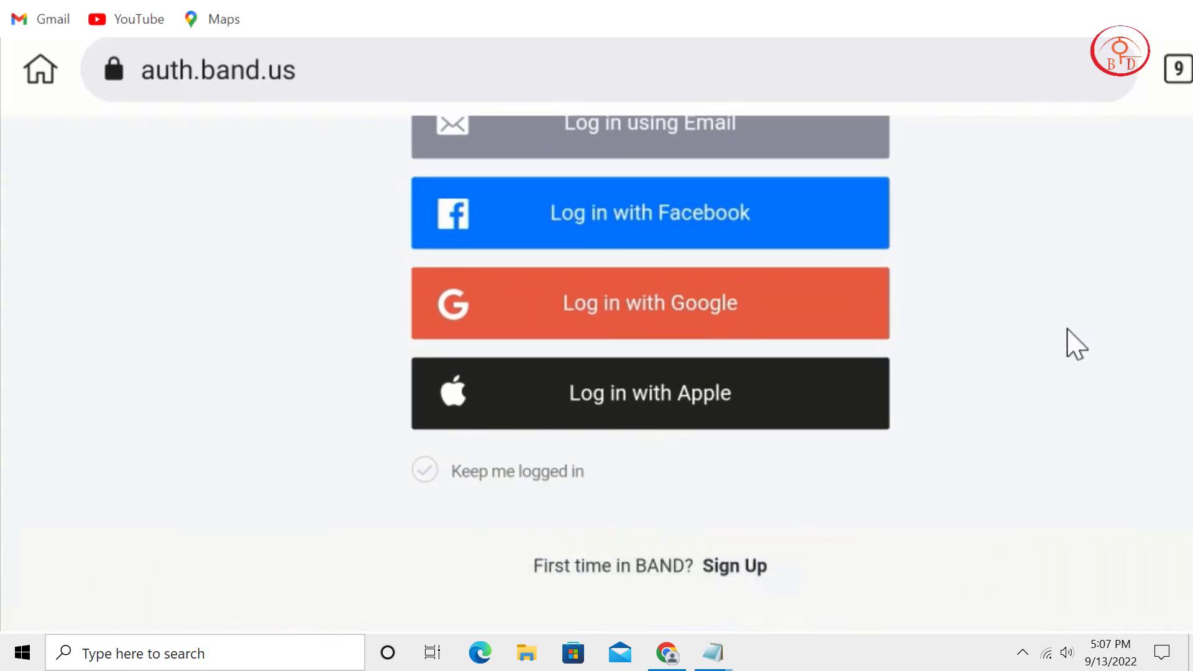
pyautogui.scroll(3, 1069, 435)
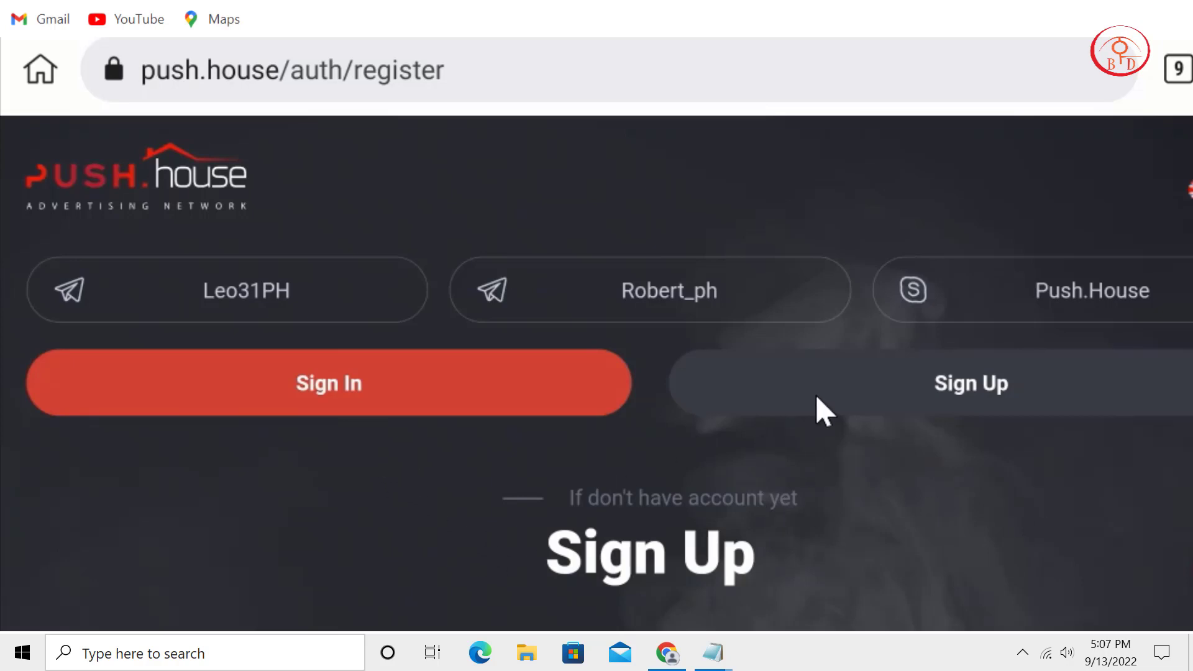
# Open the Push.house sign-up form, then reload the ClickDealer affiliate dashboard.
pyautogui.click(847, 395)
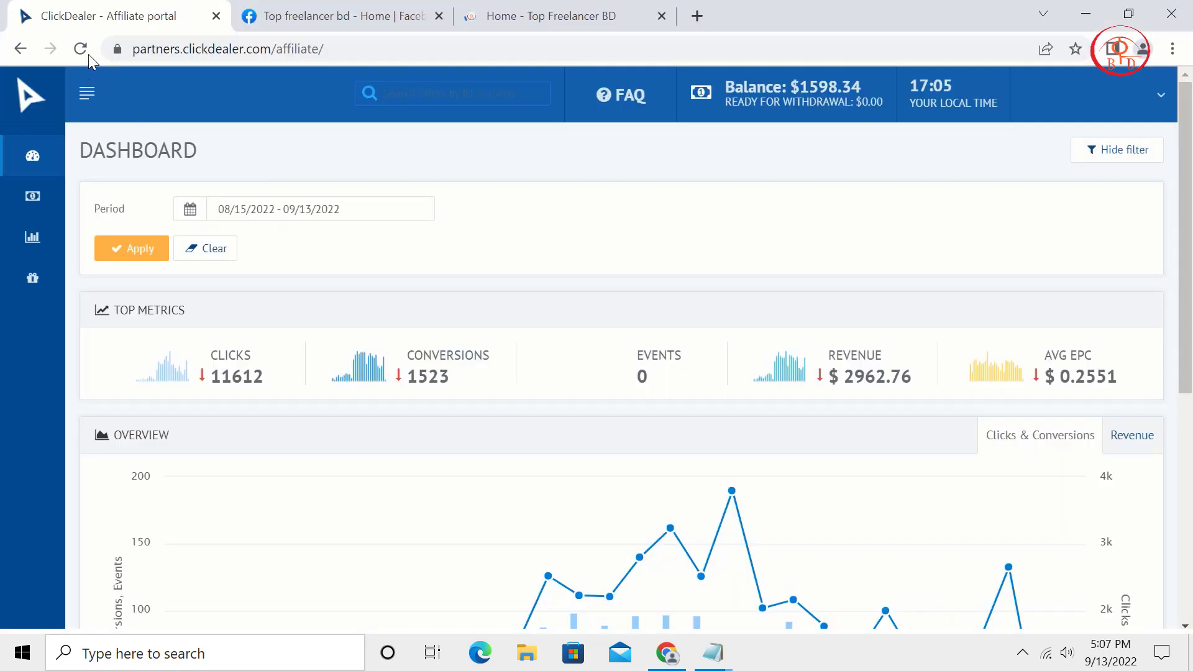
pyautogui.click(81, 49)
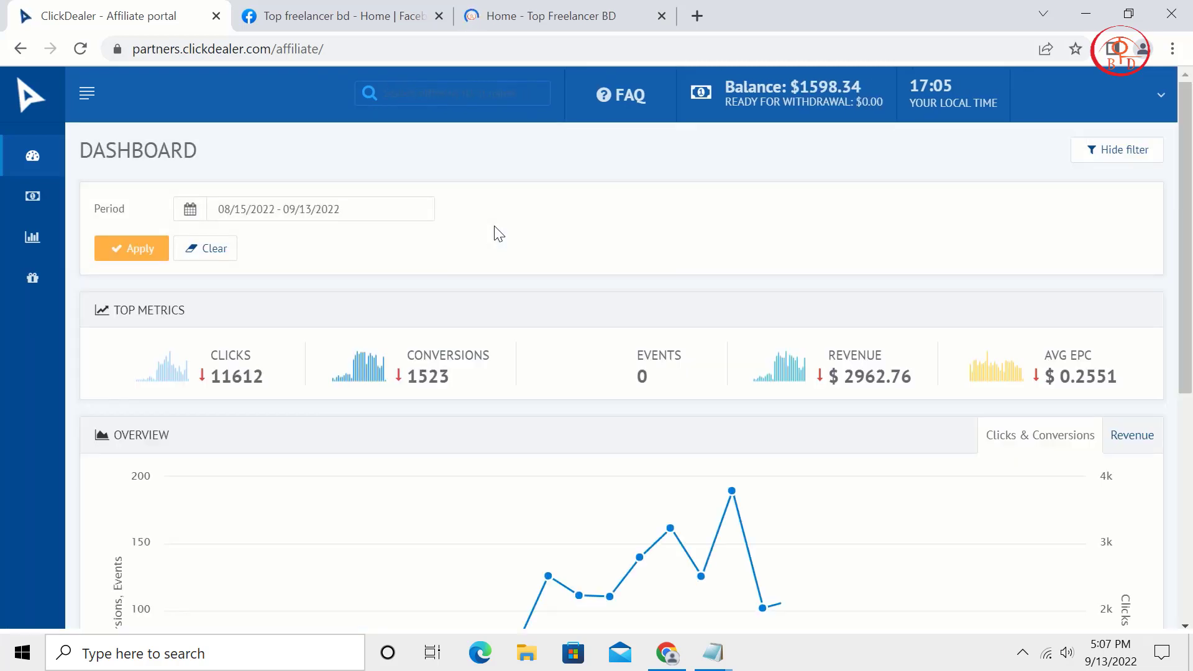
# Browse the Top freelancer bd Facebook page's About details and posts, then open topfreelancerbd.com.
pyautogui.click(381, 13)
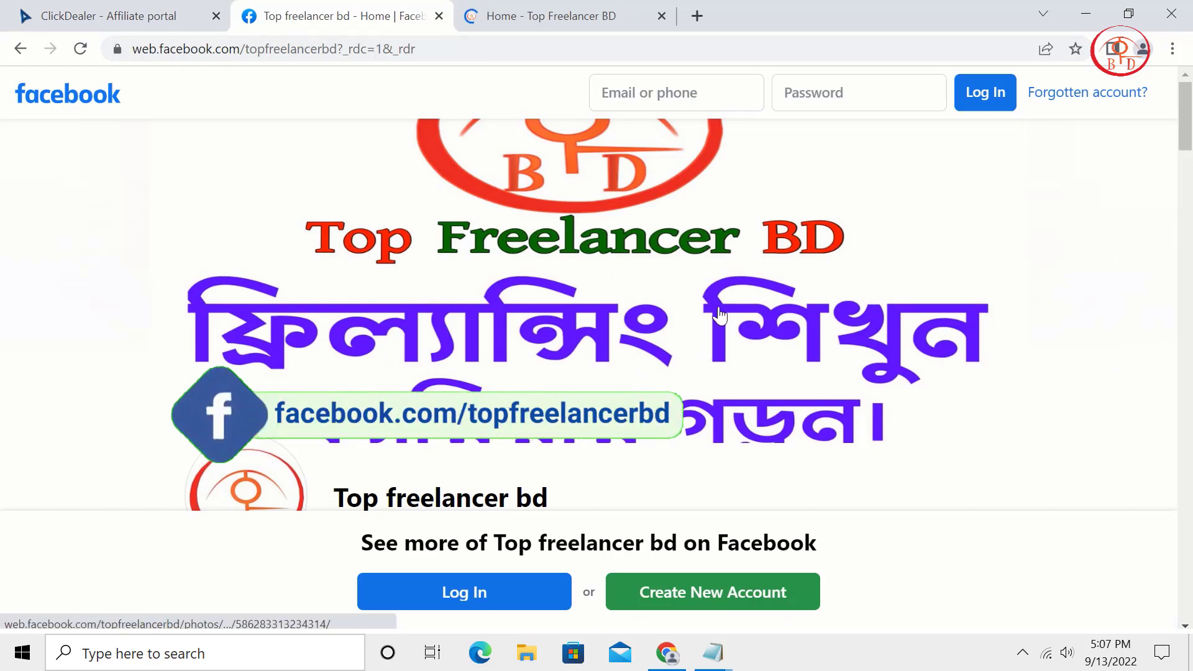
pyautogui.scroll(-6, 720, 316)
pyautogui.scroll(-2, 720, 316)
pyautogui.scroll(3, 720, 316)
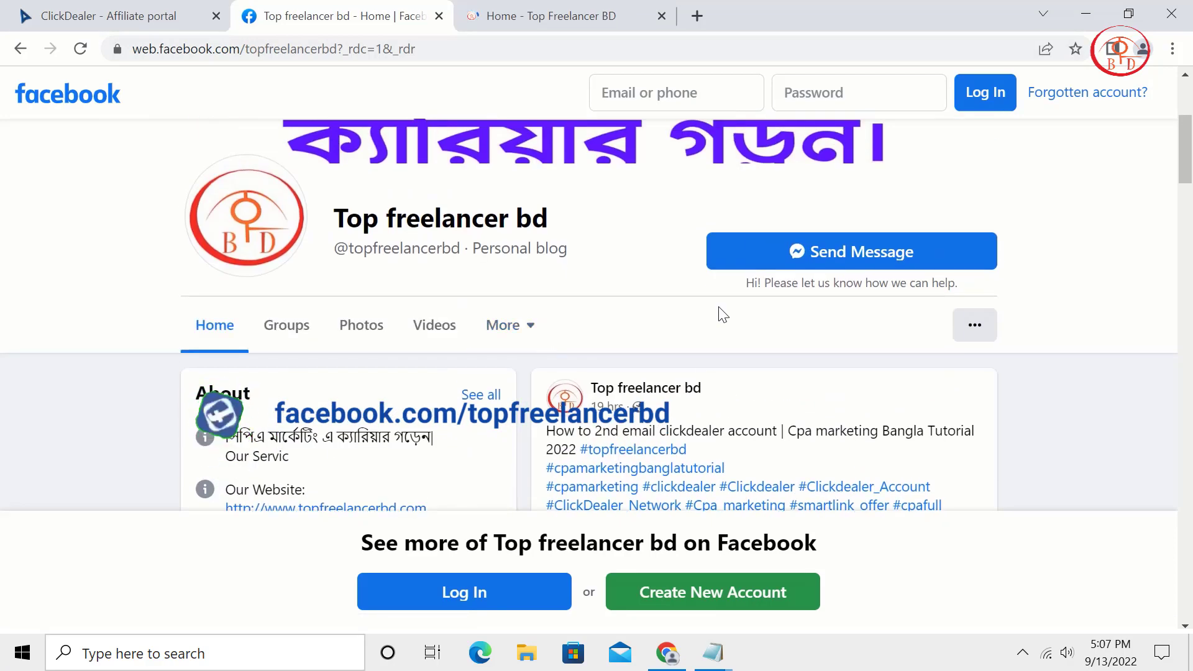
pyautogui.scroll(-3, 720, 311)
pyautogui.scroll(-3, 509, 325)
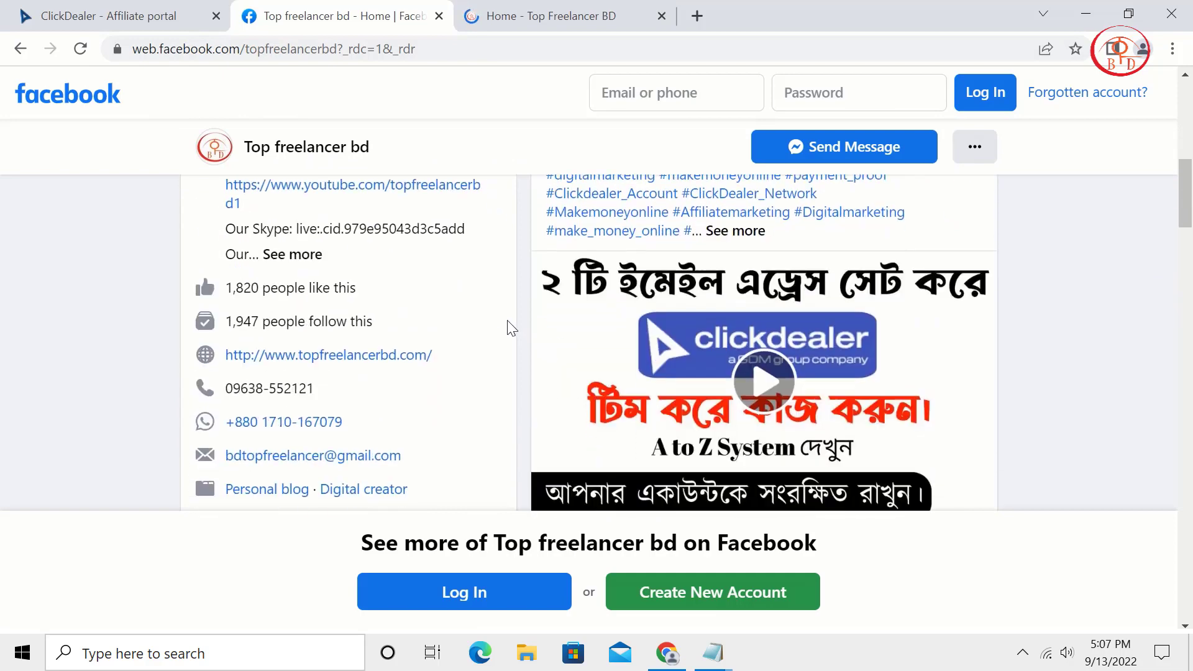
pyautogui.scroll(-2, 444, 335)
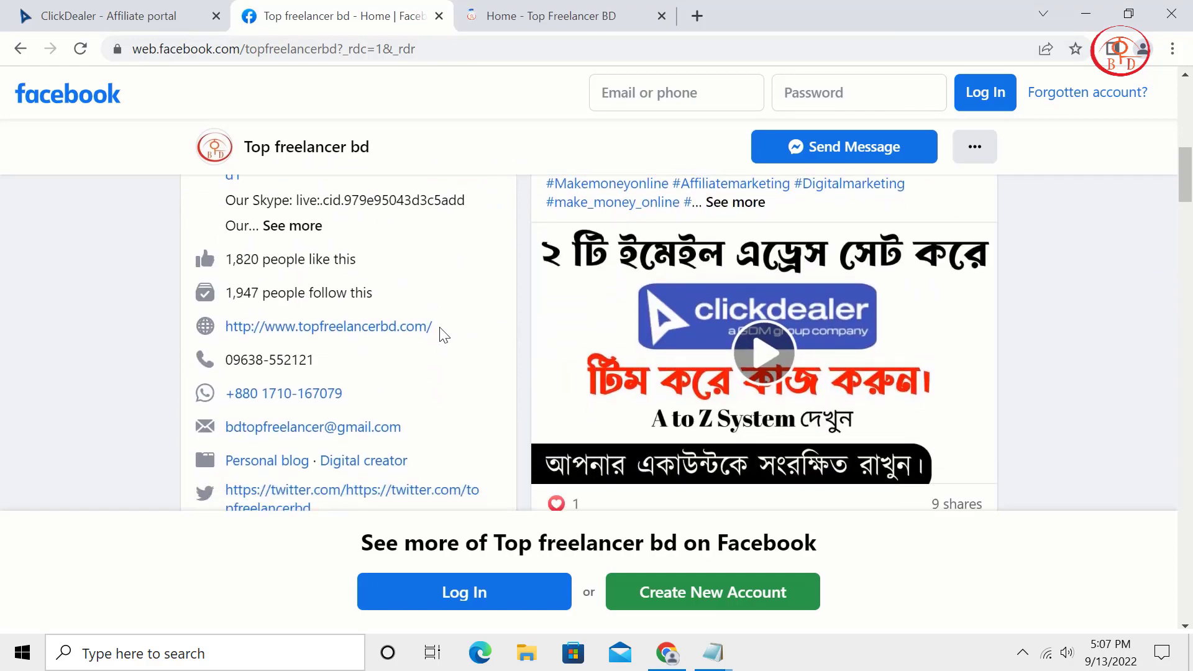
pyautogui.scroll(6, 443, 335)
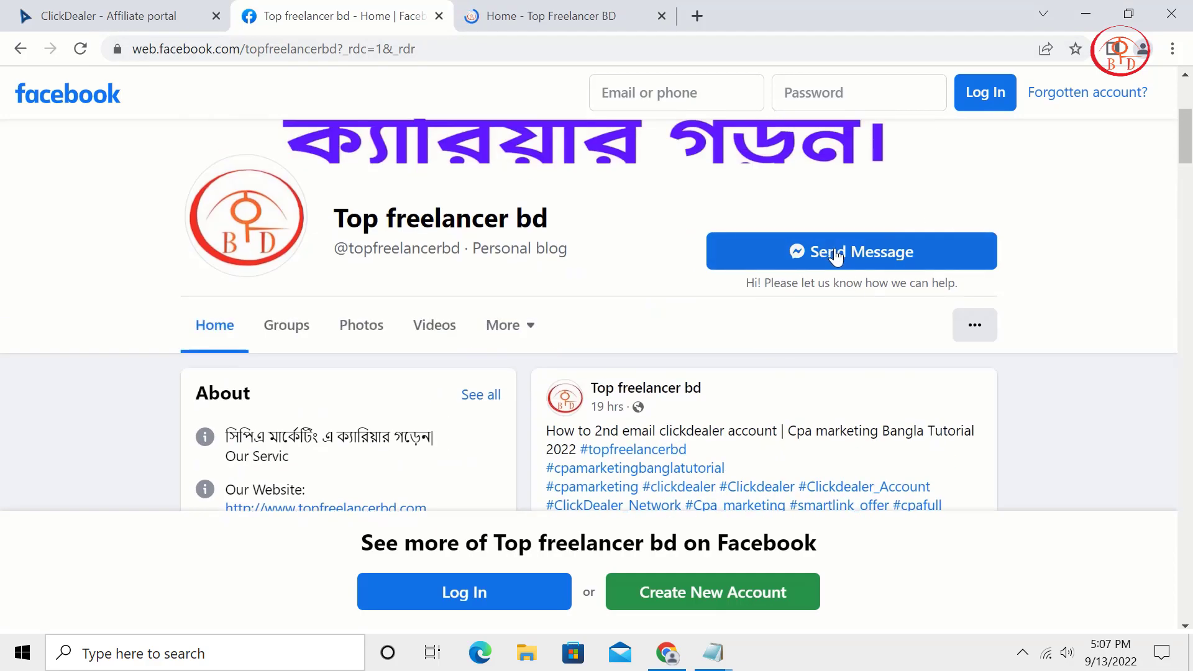
pyautogui.scroll(-5, 727, 400)
pyautogui.scroll(-3, 727, 400)
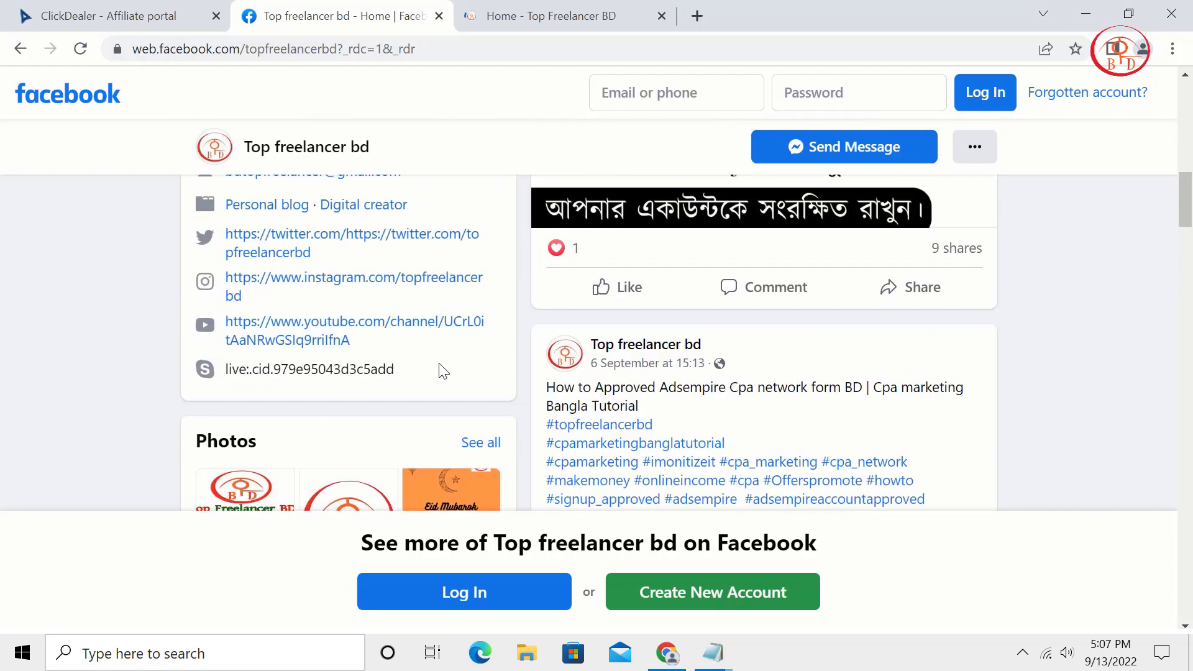
pyautogui.scroll(3, 442, 370)
pyautogui.scroll(-1, 442, 371)
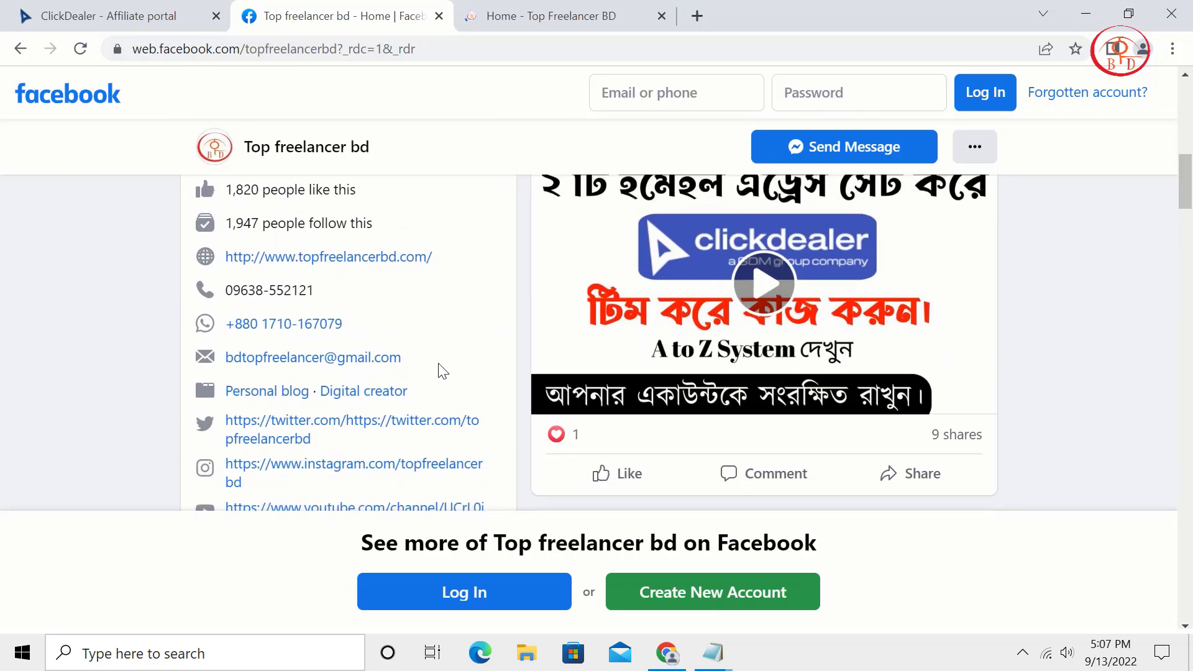
pyautogui.click(533, 17)
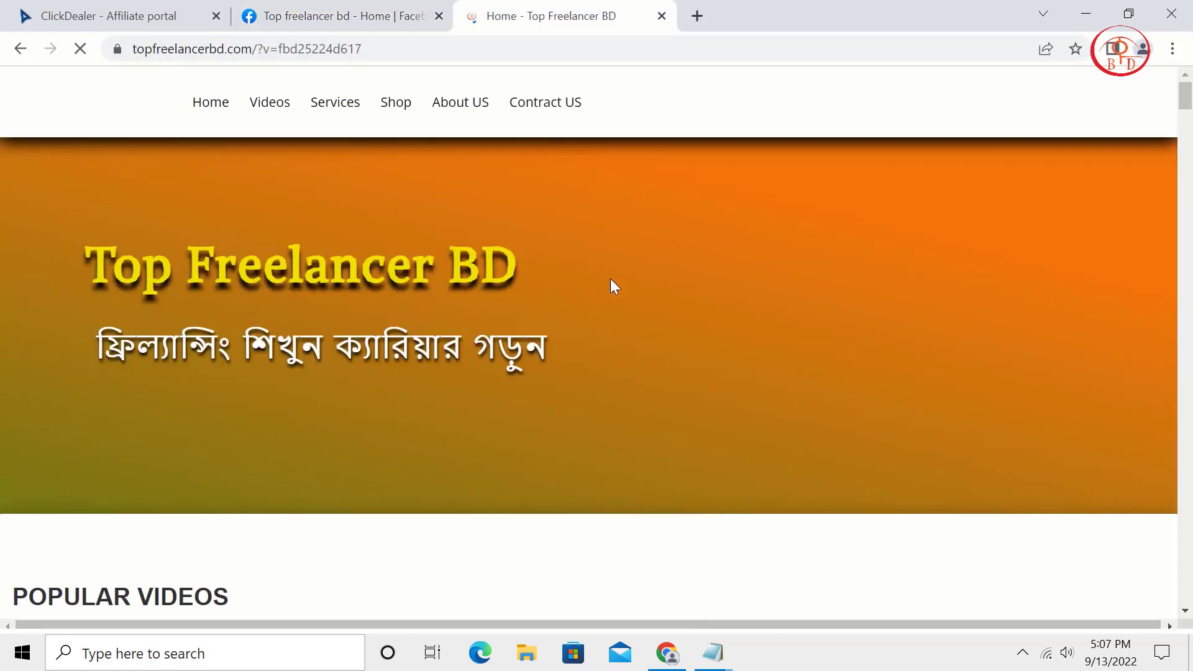
# Scroll through topfreelancerbd.com's videos, shop grid and contact footer.
pyautogui.scroll(-10, 610, 285)
pyautogui.scroll(5, 672, 306)
pyautogui.scroll(4, 673, 305)
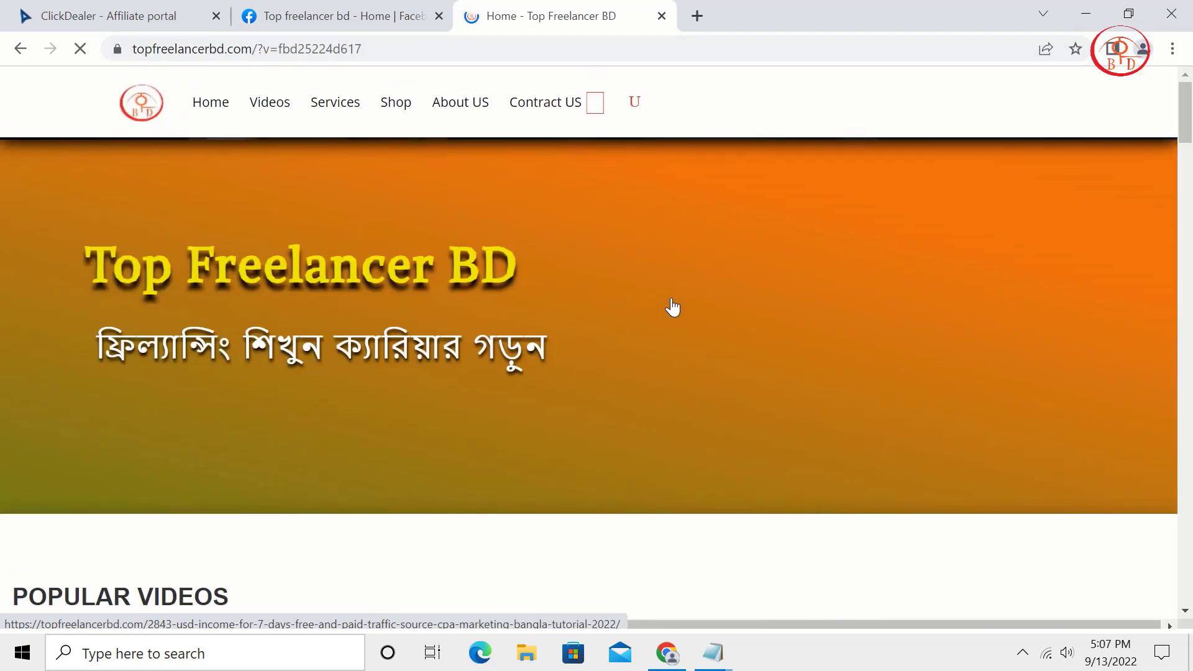
pyautogui.scroll(-9, 672, 306)
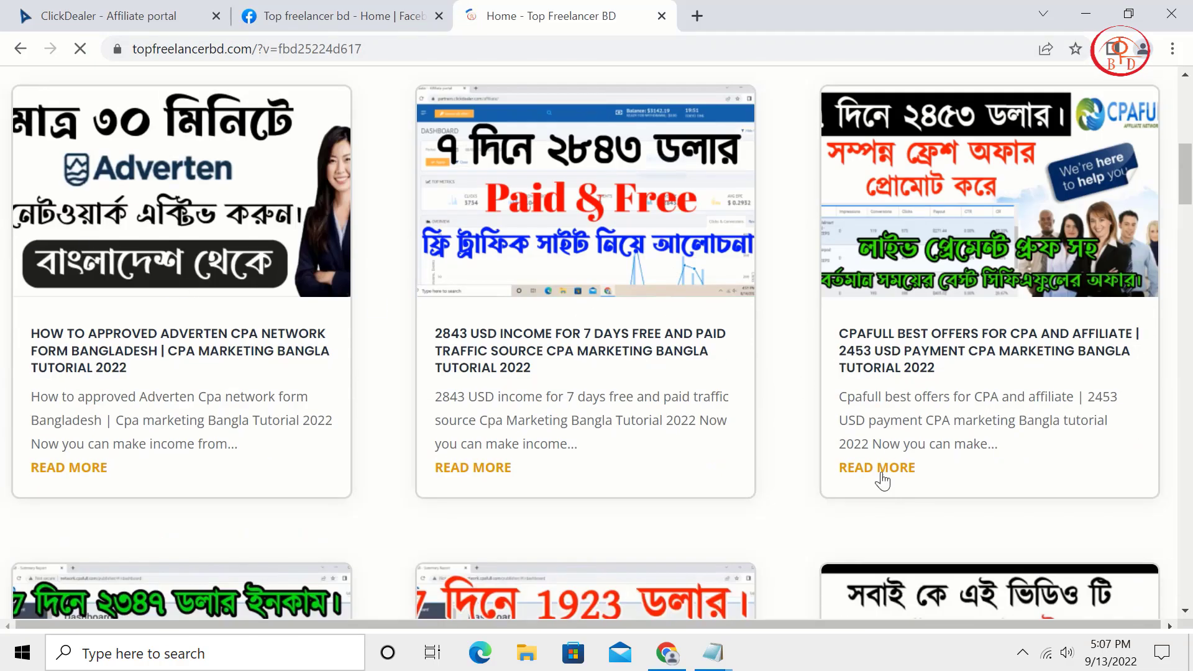
pyautogui.scroll(-8, 871, 481)
pyautogui.scroll(-15, 852, 488)
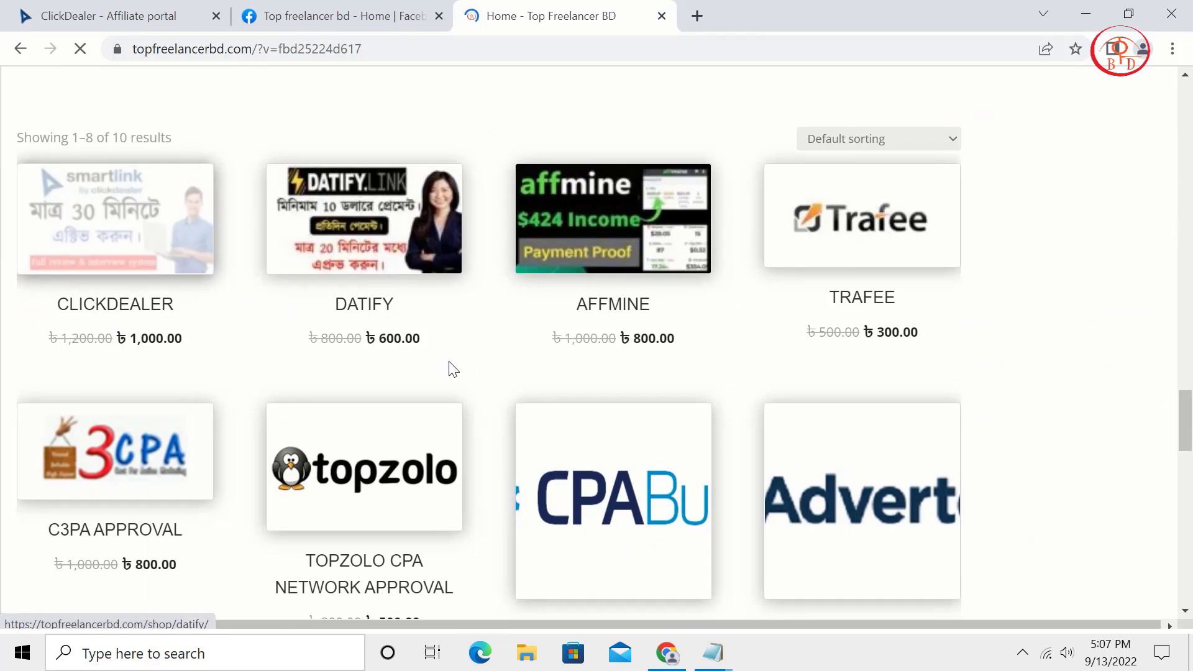
# Revisit the Facebook page and the Top Freelancer BD shop, then return to ClickDealer.
pyautogui.click(410, 14)
pyautogui.click(504, 8)
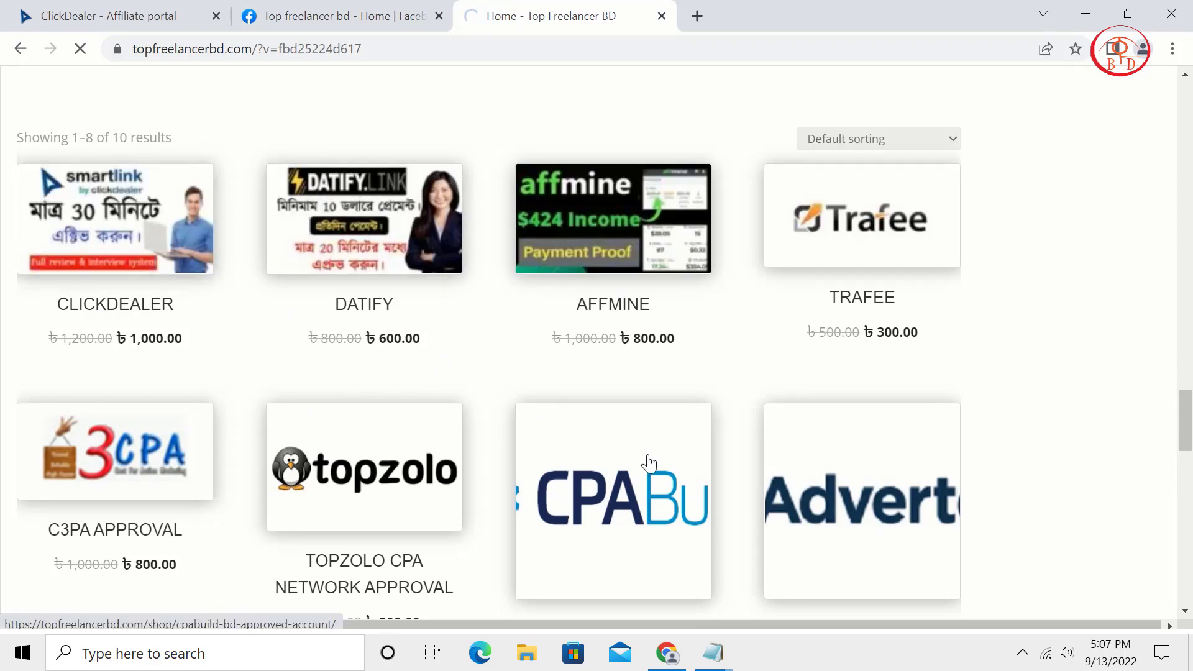
pyautogui.scroll(-12, 181, 546)
pyautogui.scroll(-8, 184, 541)
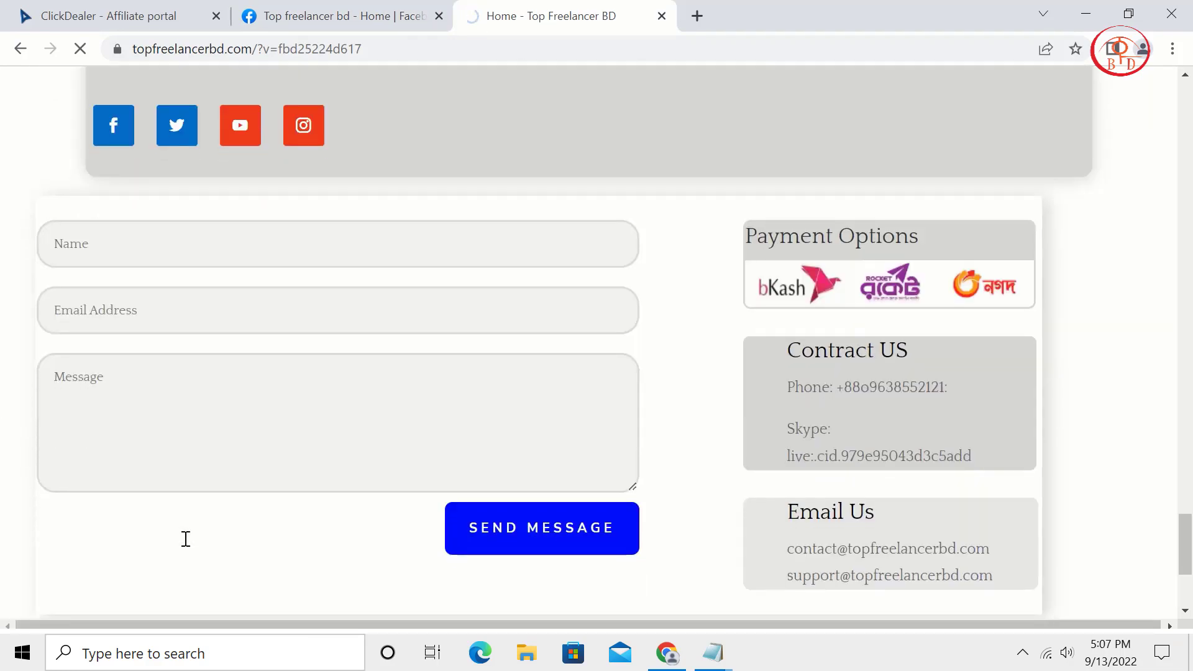
pyautogui.click(318, 9)
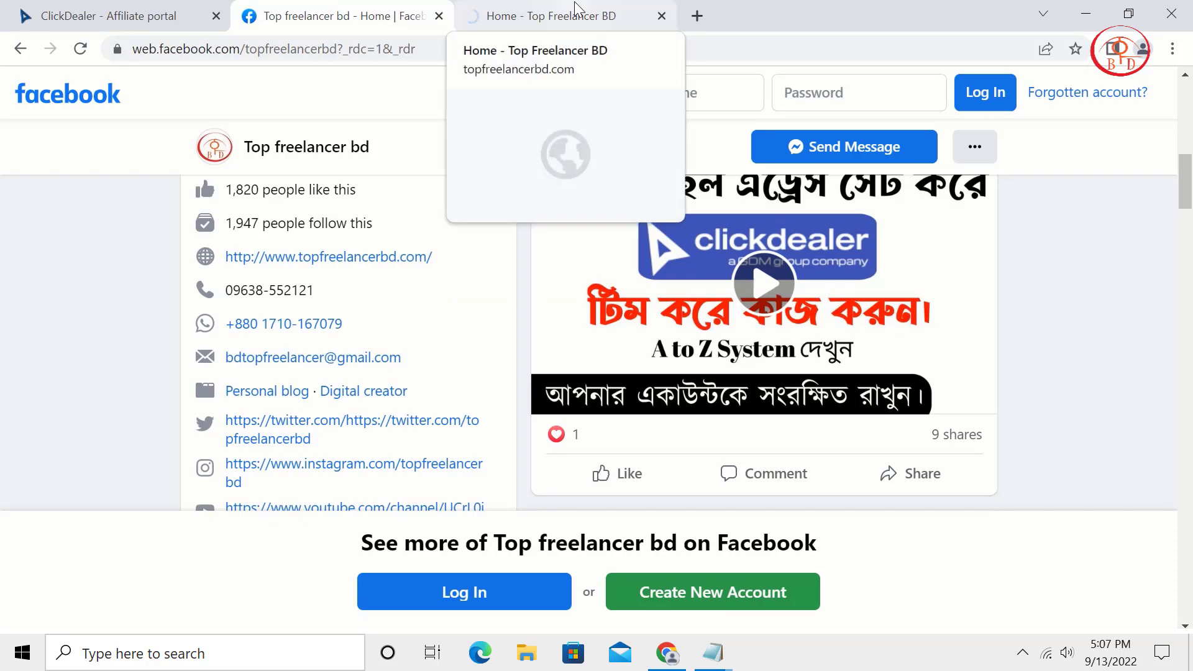
pyautogui.click(118, 16)
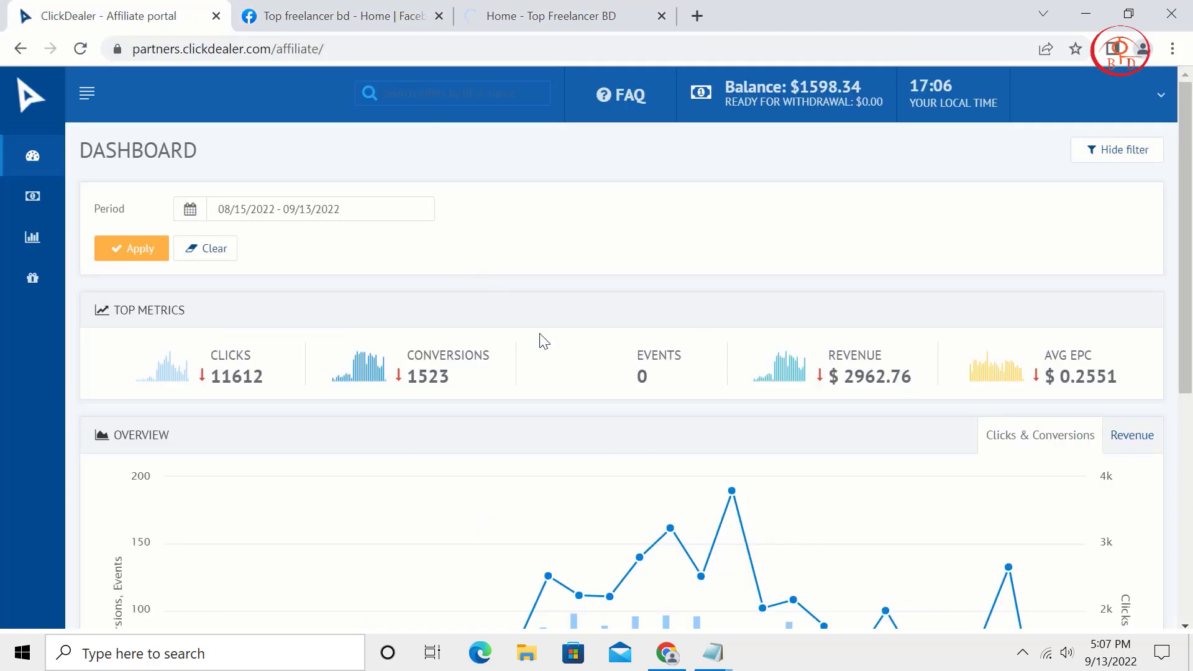